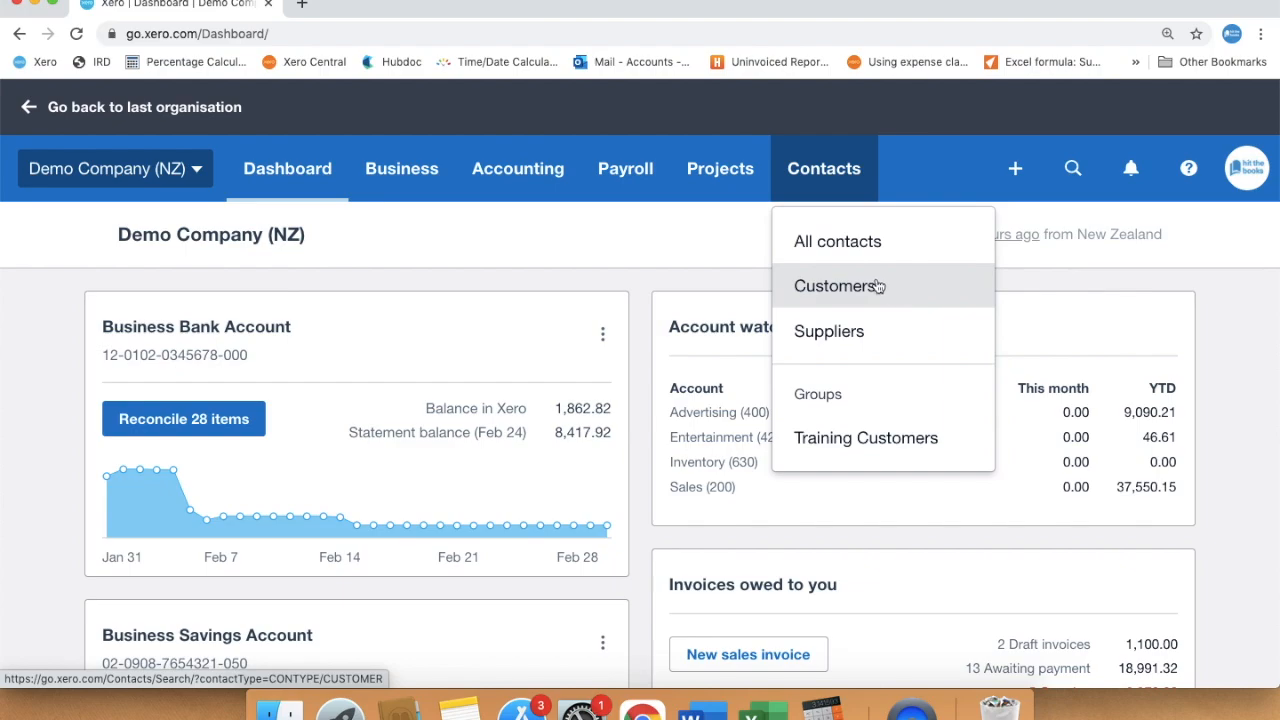
# Open the Customers contact list and scroll through it
pyautogui.click(853, 288)
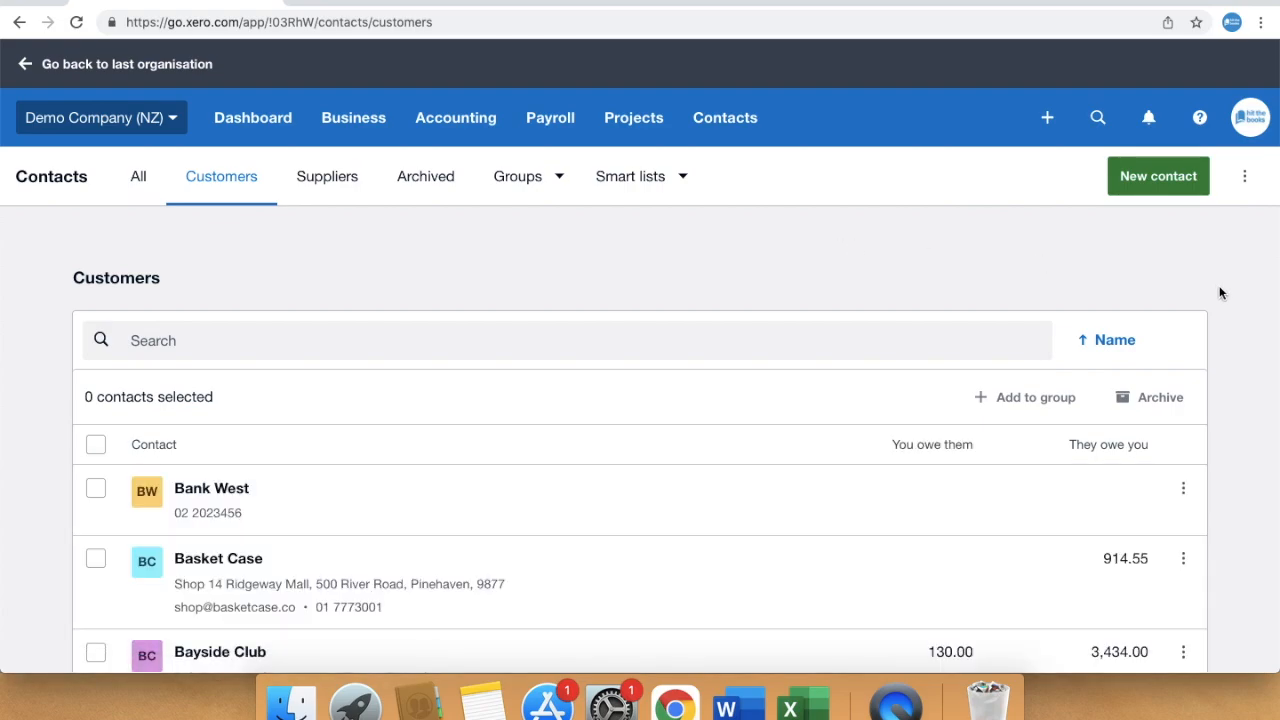
pyautogui.scroll(-3, 1217, 290)
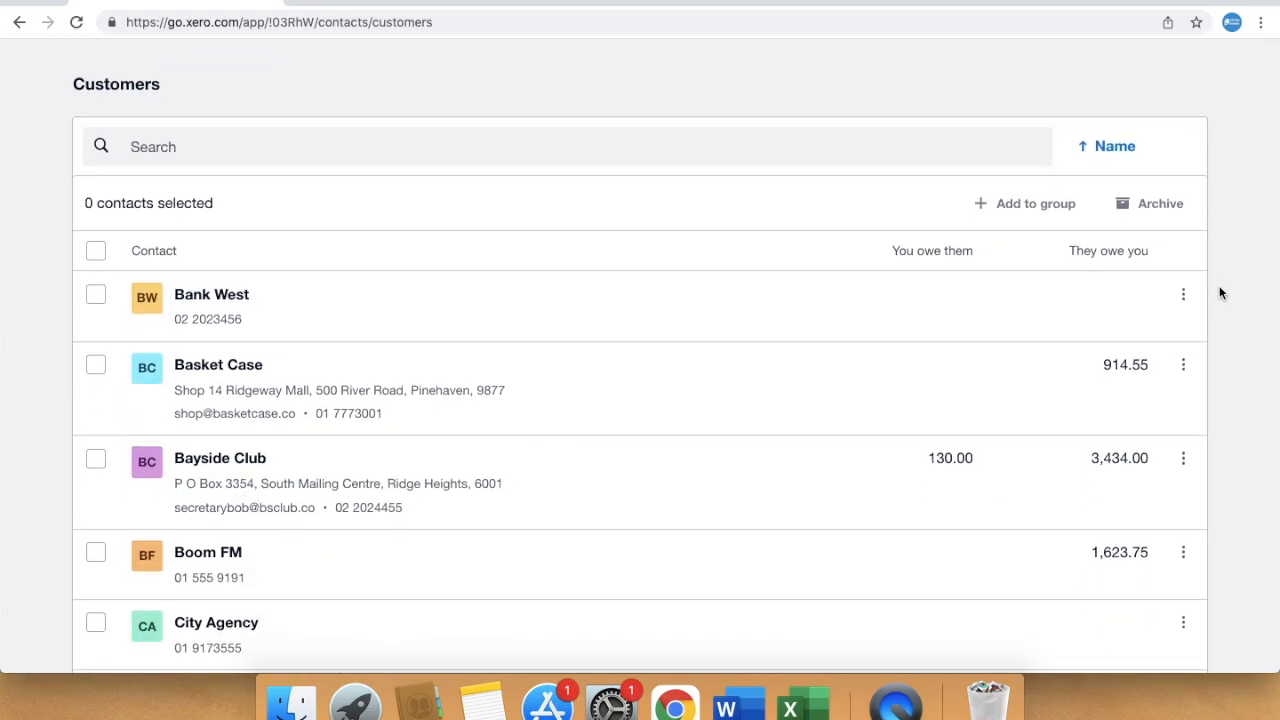
pyautogui.scroll(-4, 1219, 292)
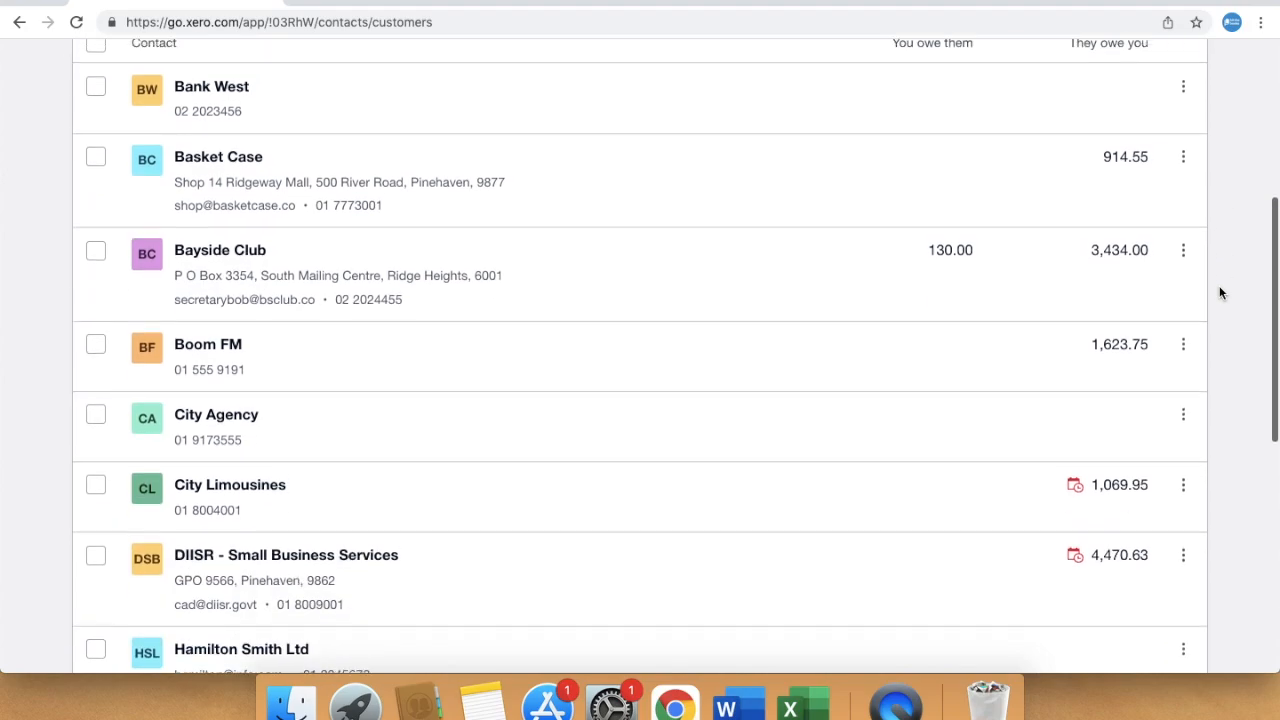
pyautogui.scroll(7, 1219, 292)
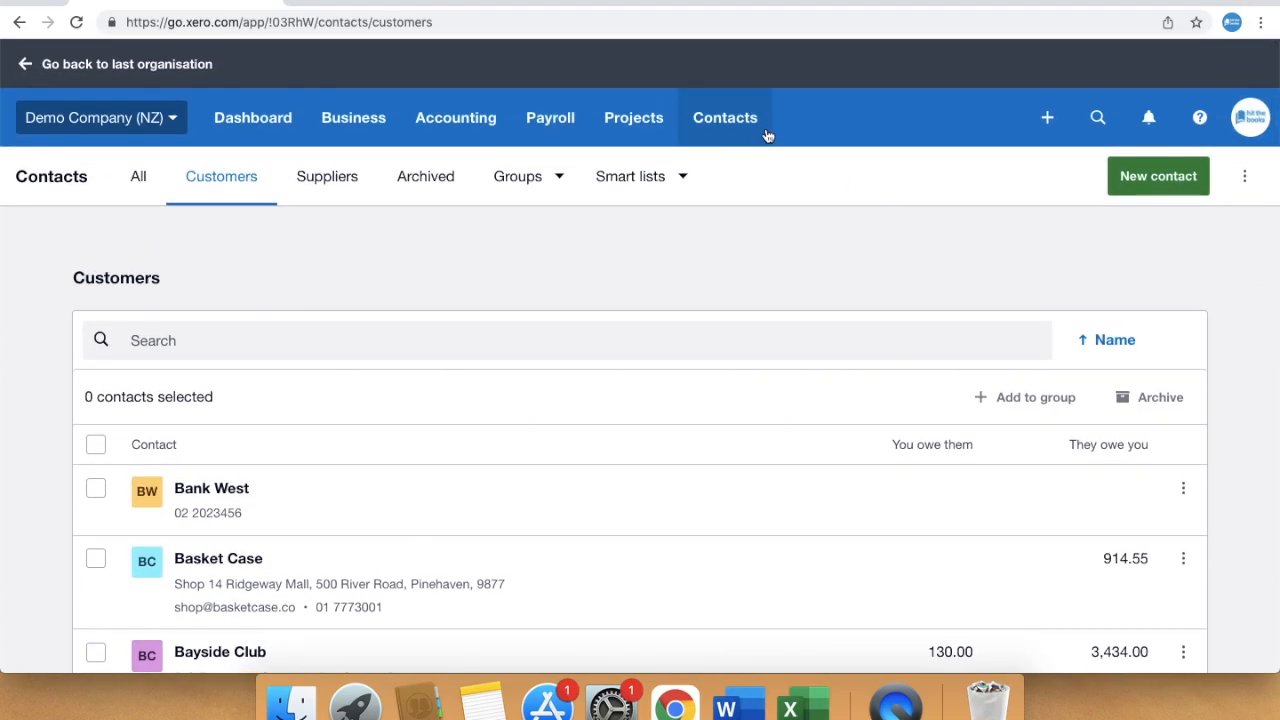
# Show All contacts and check its sort options, keeping Name order
pyautogui.click(755, 132)
pyautogui.click(757, 183)
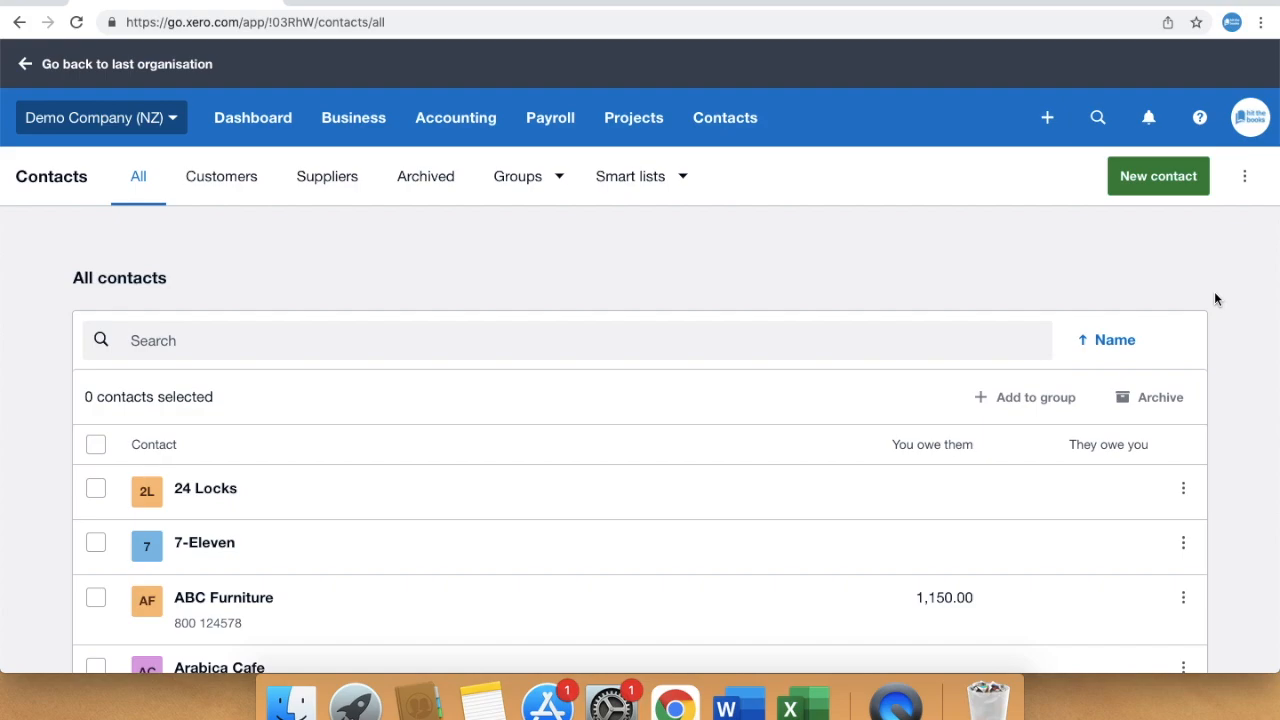
pyautogui.click(1113, 343)
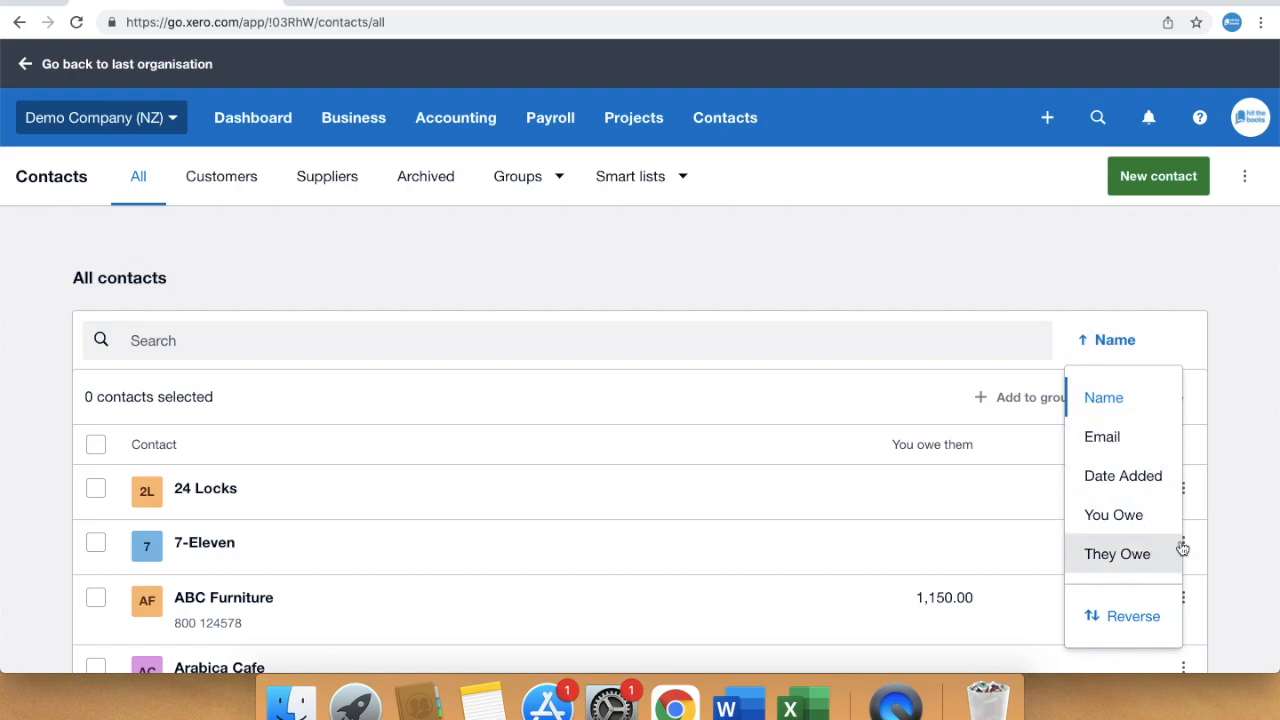
pyautogui.click(1242, 540)
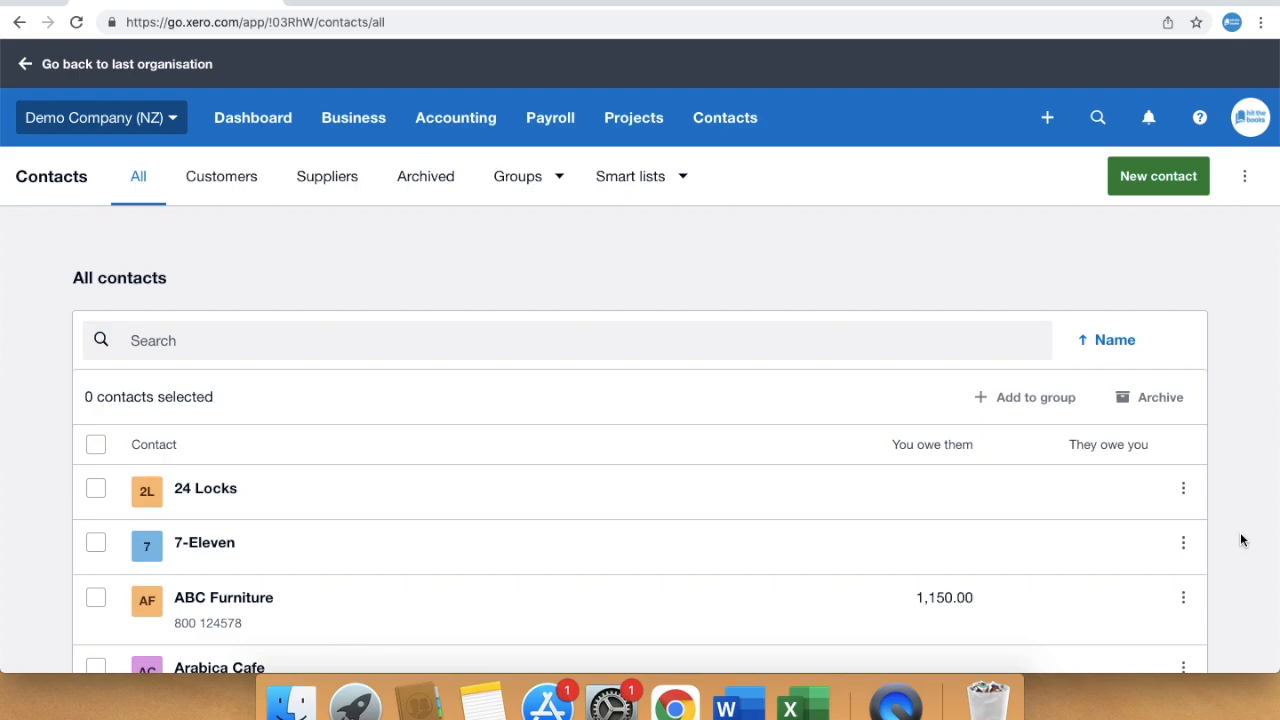
# Browse the Customers tab, then switch to the Suppliers list
pyautogui.click(250, 195)
pyautogui.scroll(-5, 1251, 503)
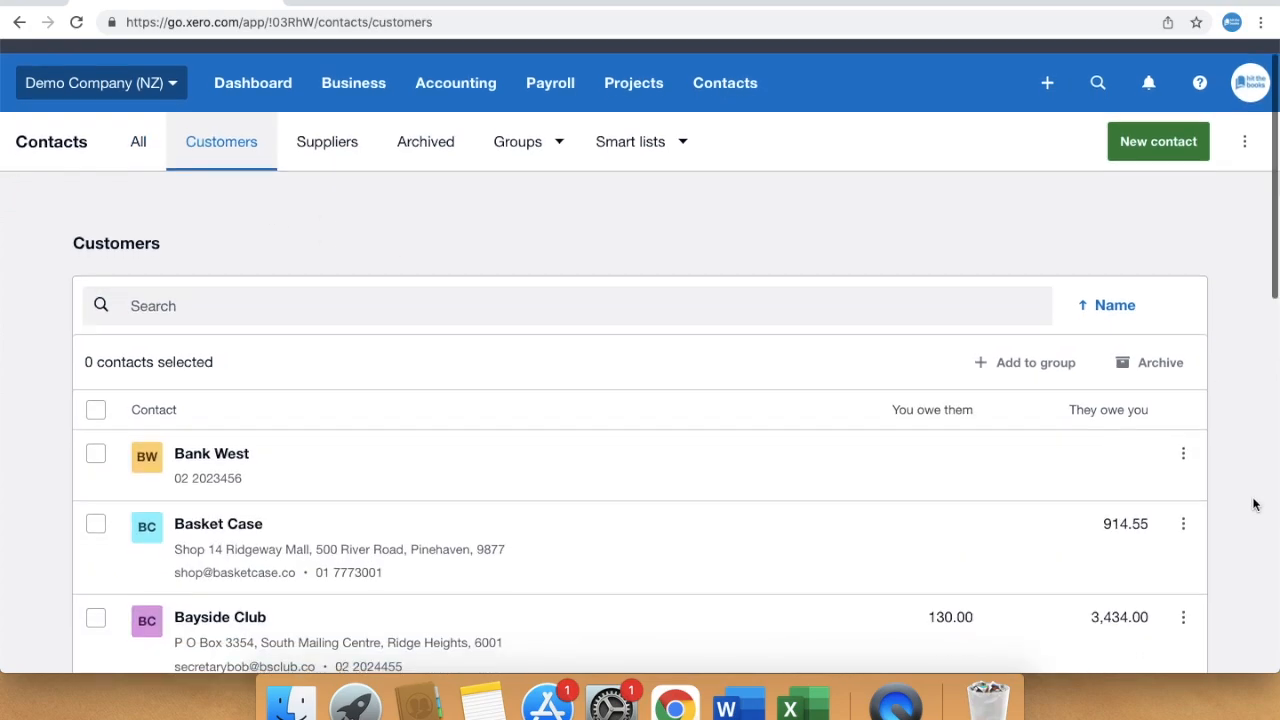
pyautogui.scroll(-2, 1251, 503)
pyautogui.scroll(7, 1251, 503)
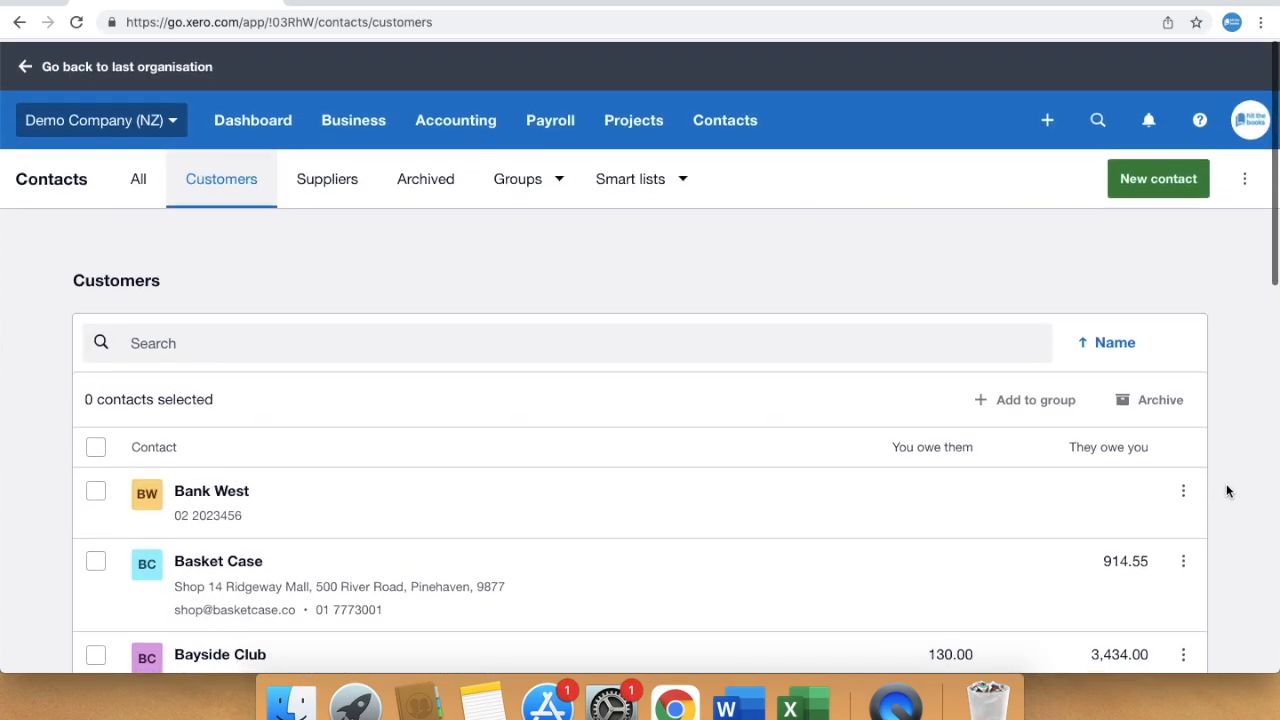
pyautogui.click(325, 190)
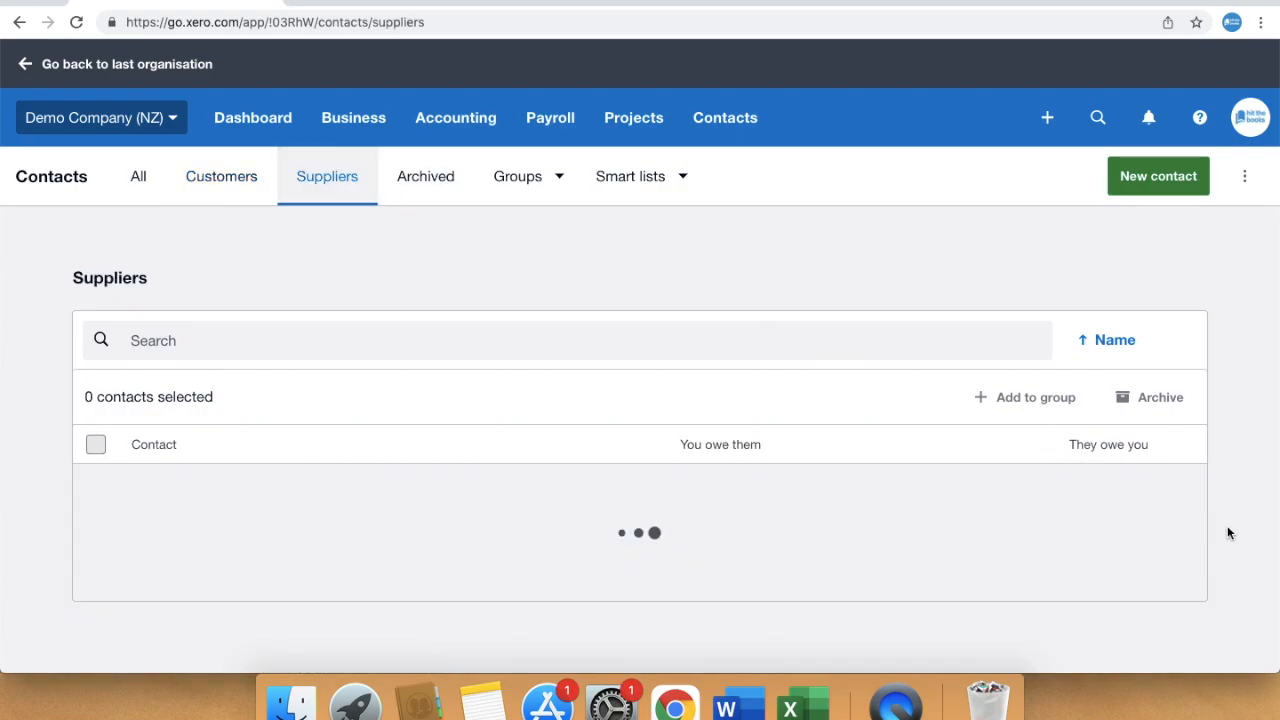
pyautogui.scroll(-9, 1256, 558)
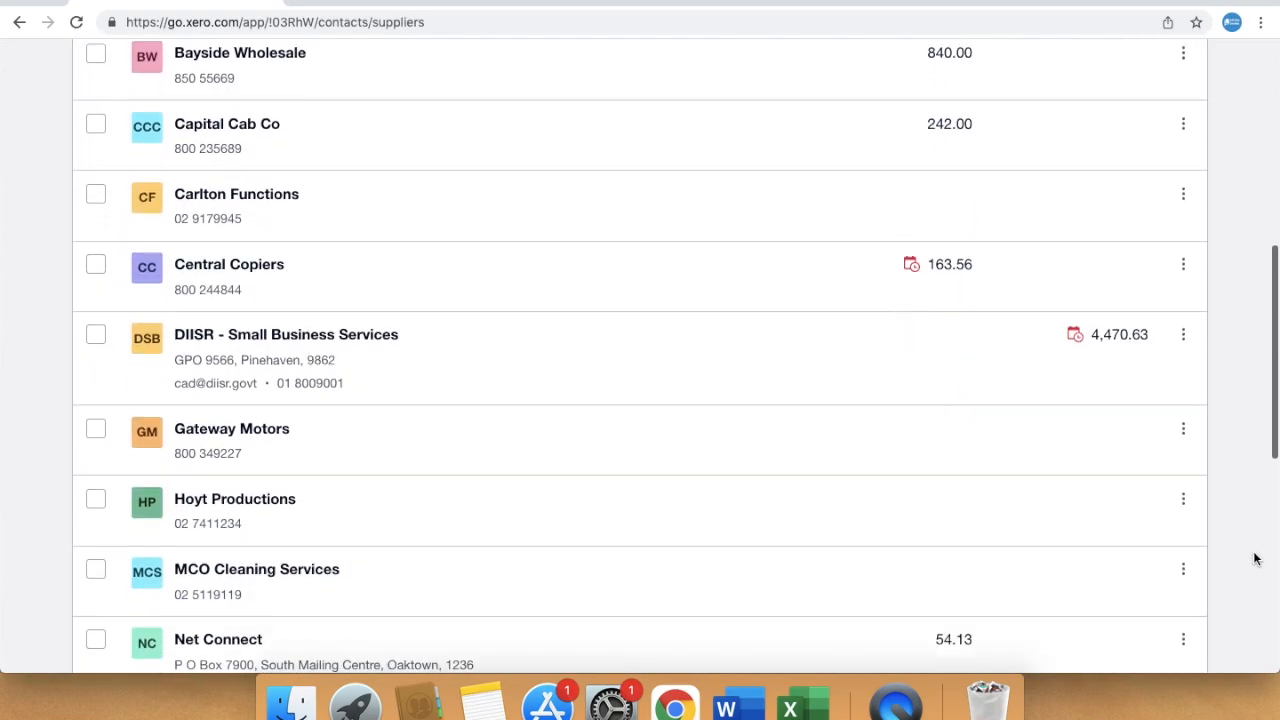
pyautogui.scroll(9, 1256, 558)
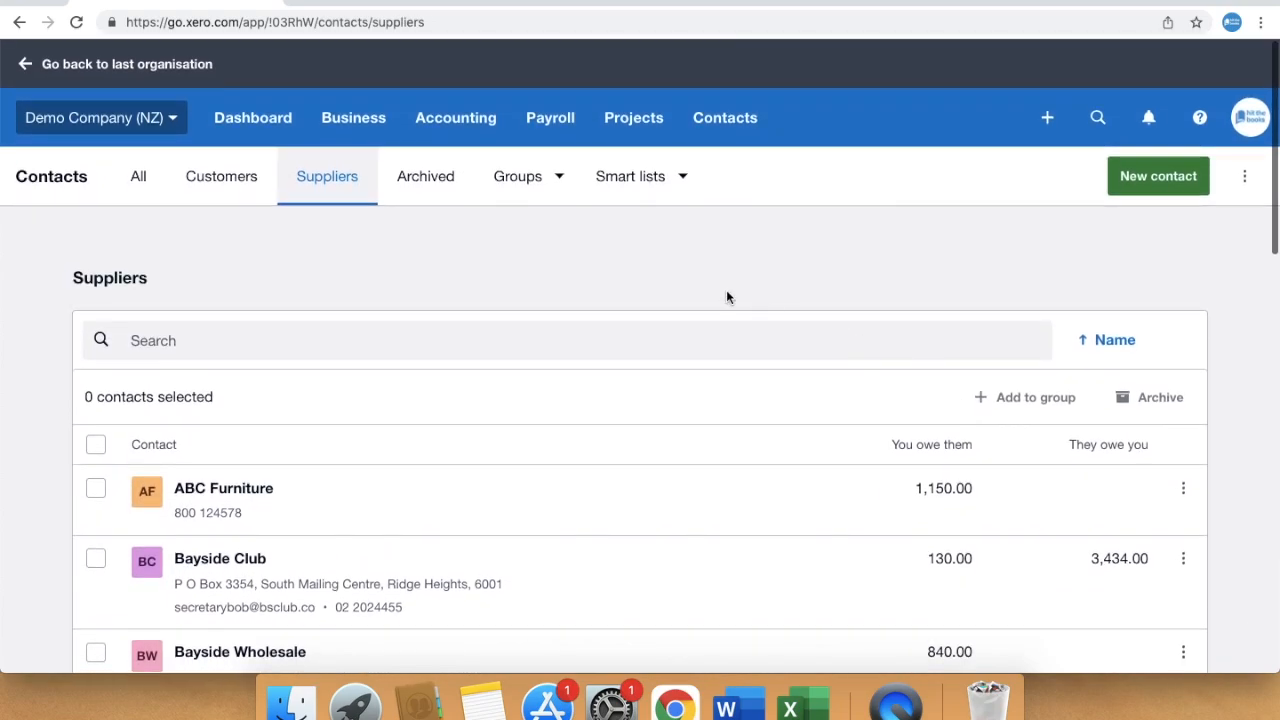
# From the Archived tab, create a contact group named 'Wellington Customers'
pyautogui.click(441, 204)
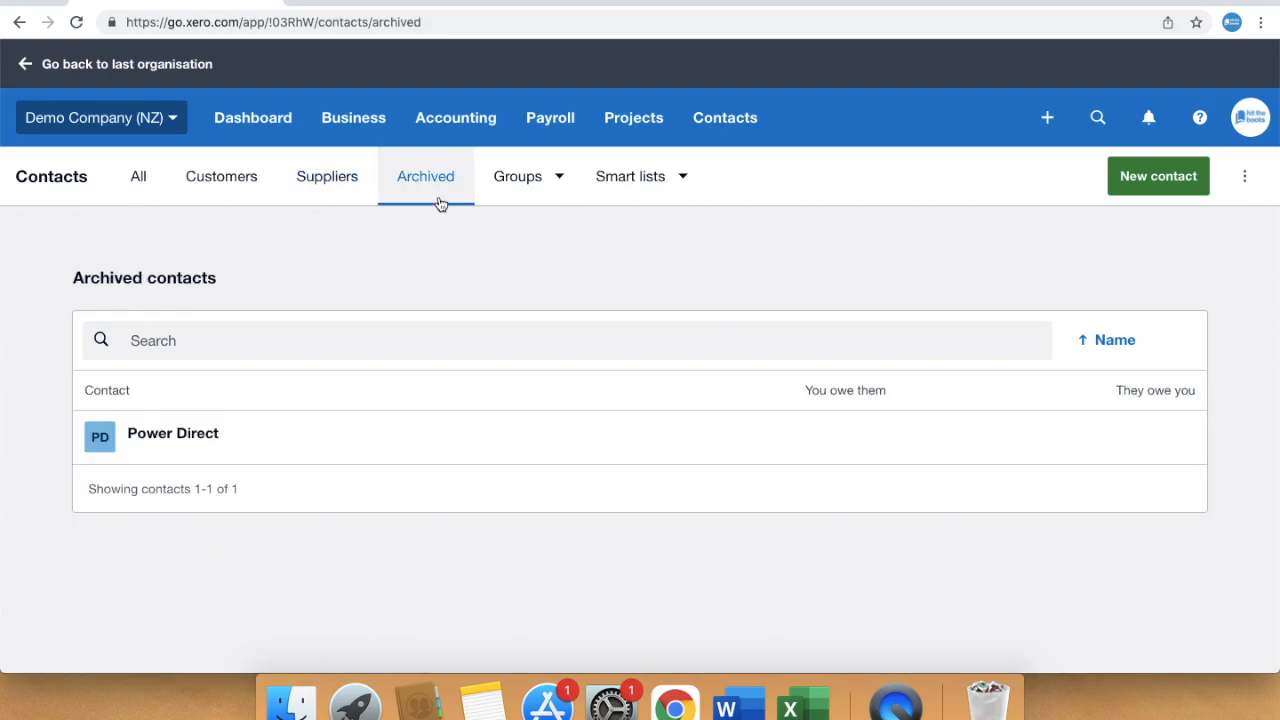
pyautogui.click(559, 188)
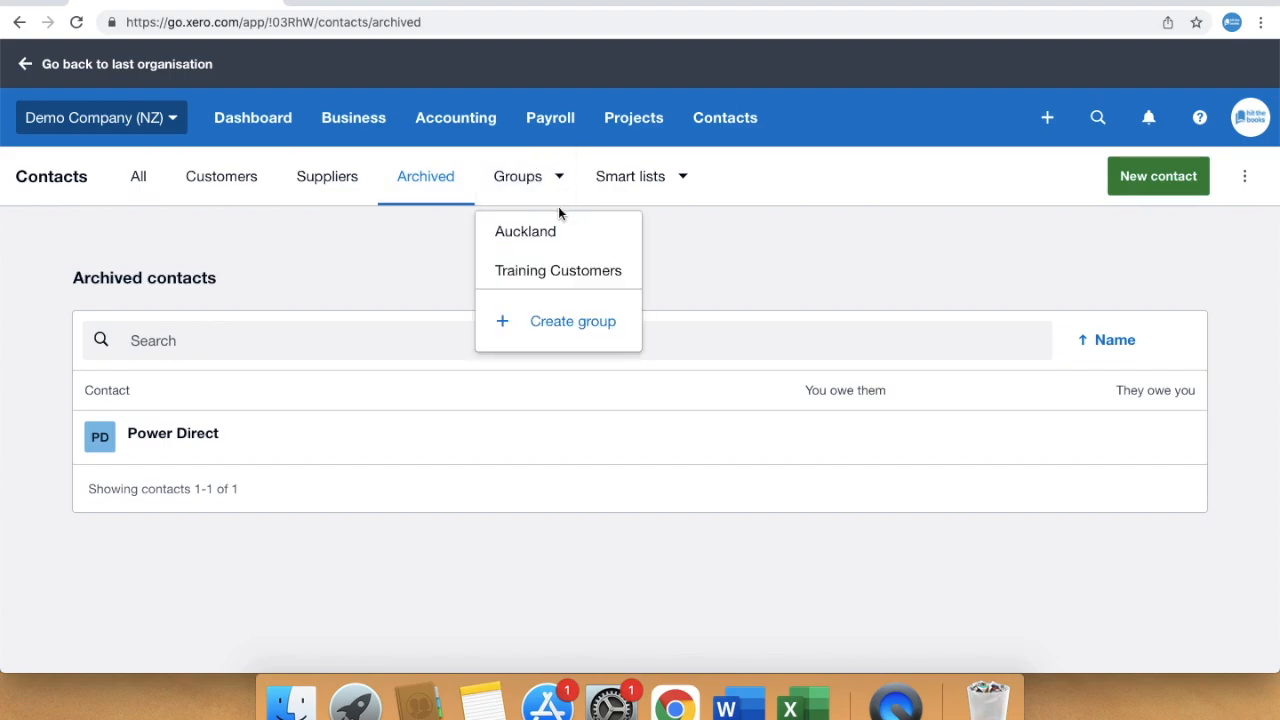
pyautogui.click(600, 316)
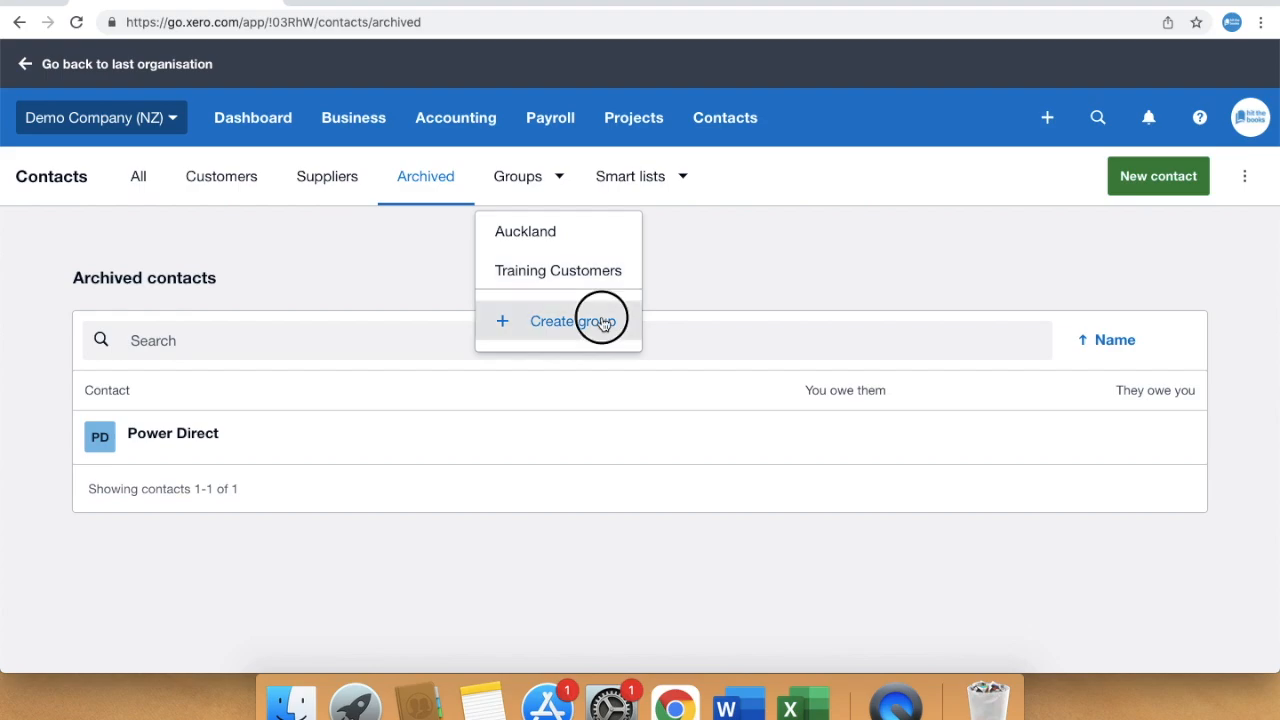
pyautogui.click(564, 356)
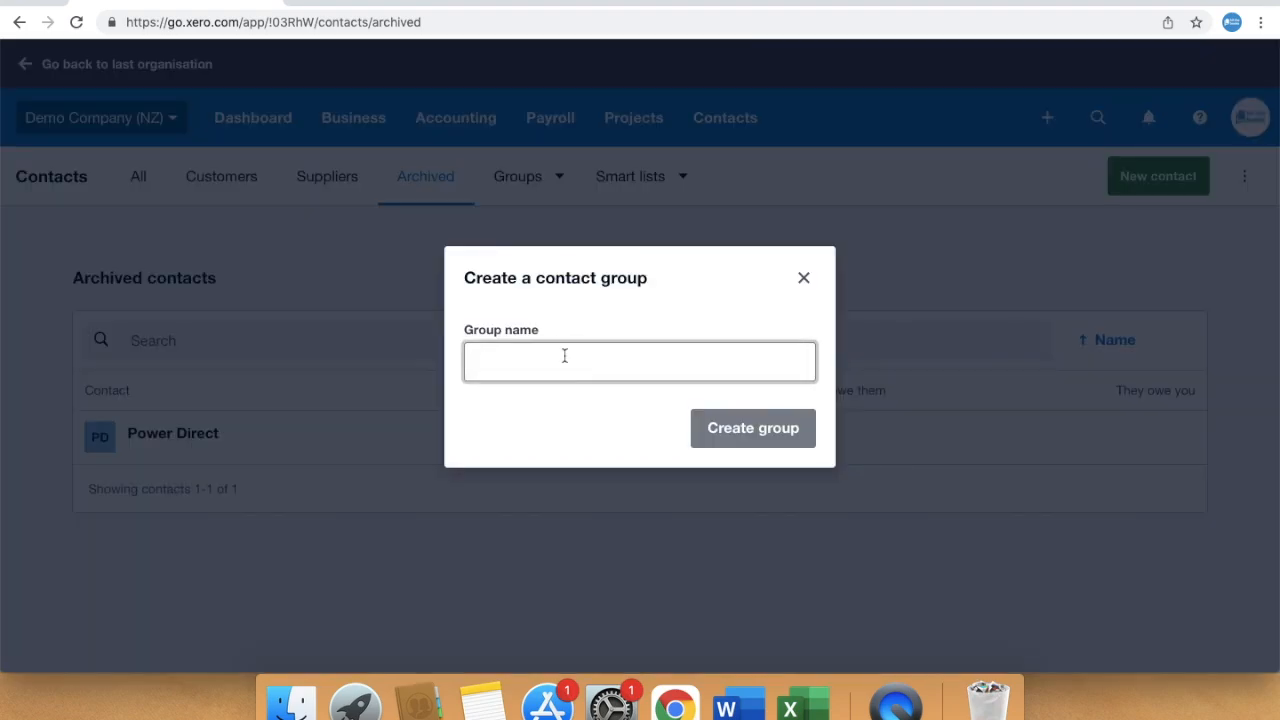
pyautogui.write('Wellington Customers')
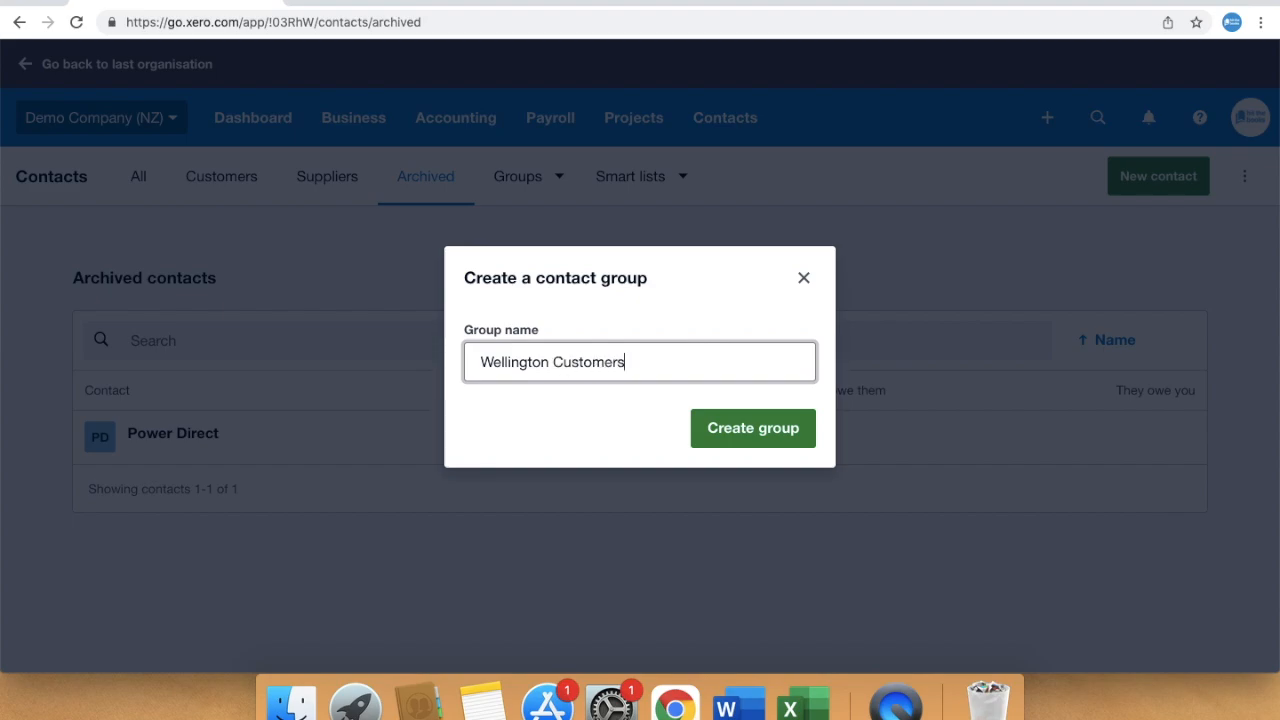
pyautogui.click(751, 429)
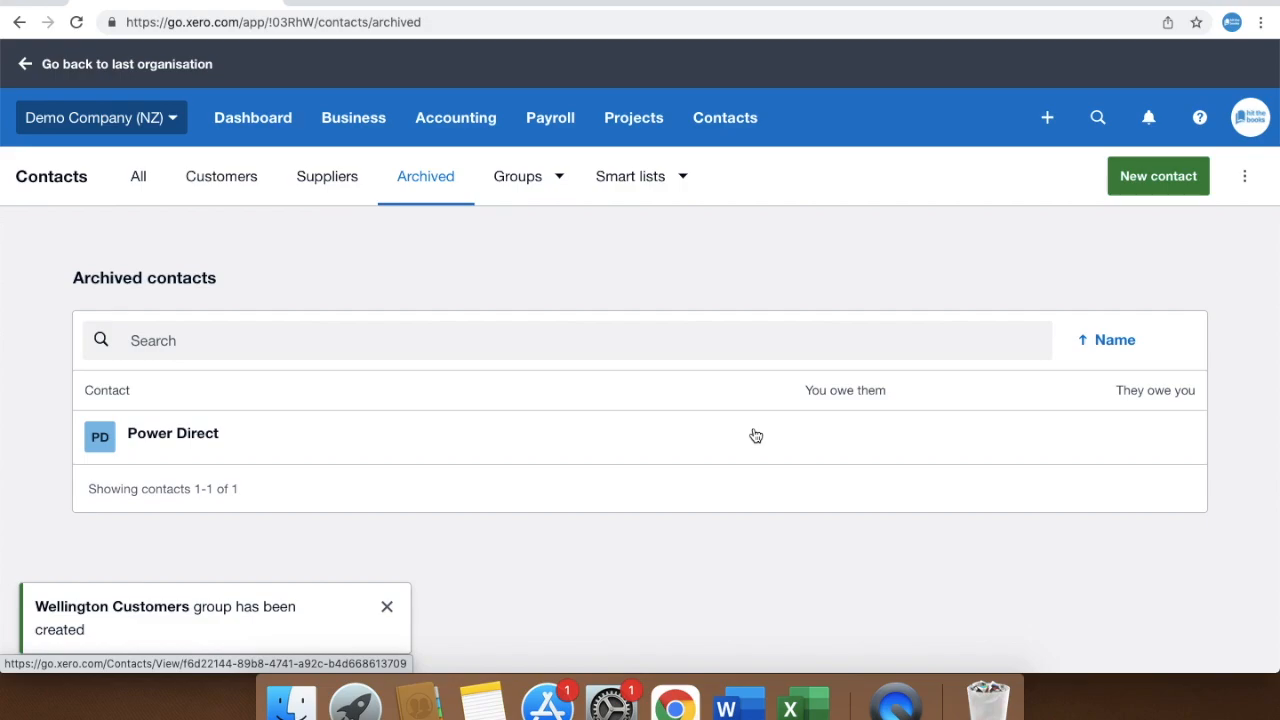
# Add Bayside Club, Carlton Functions, Dimples Warehouse and the other selected contacts to Wellington Customers
pyautogui.click(137, 186)
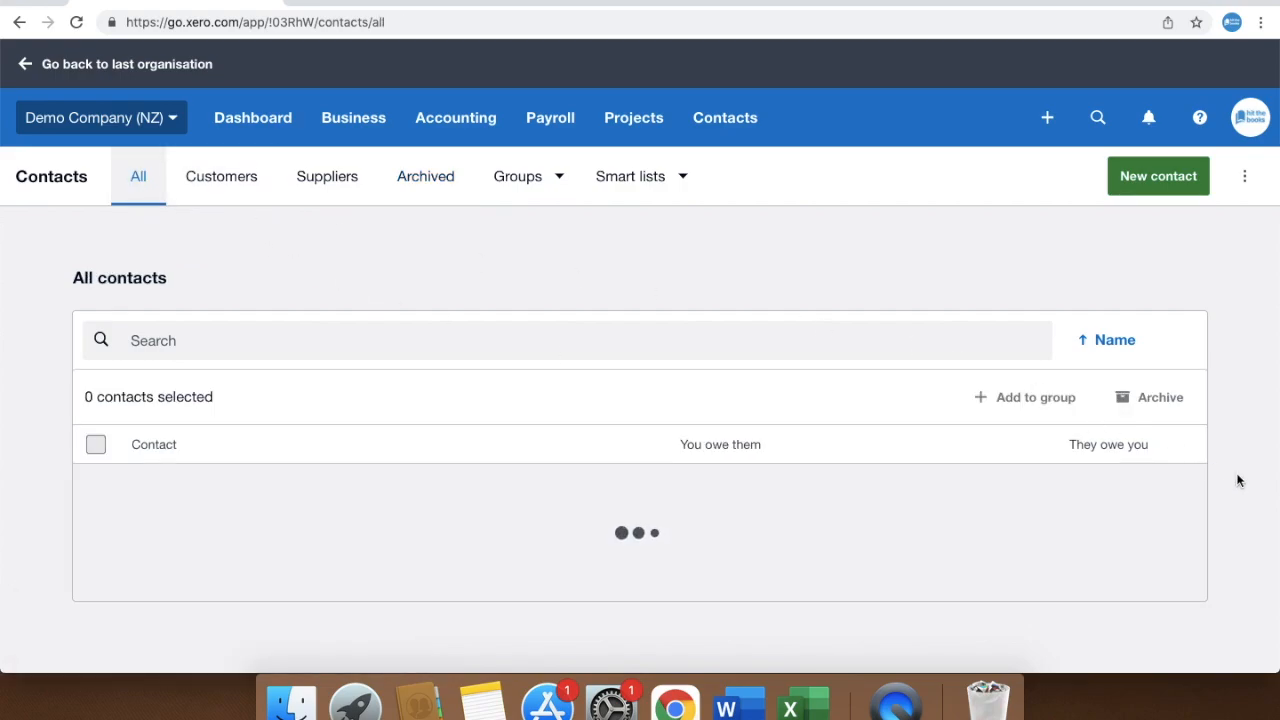
pyautogui.scroll(-5, 1237, 481)
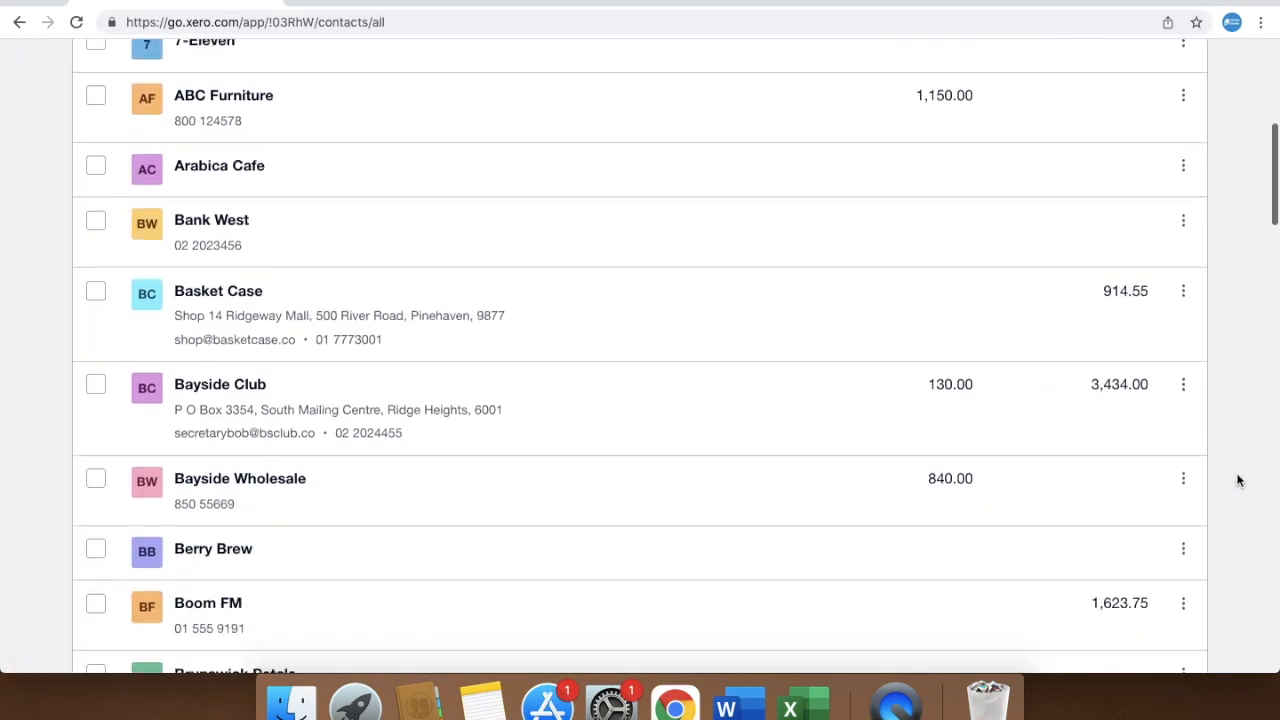
pyautogui.click(95, 384)
pyautogui.scroll(-3, 135, 502)
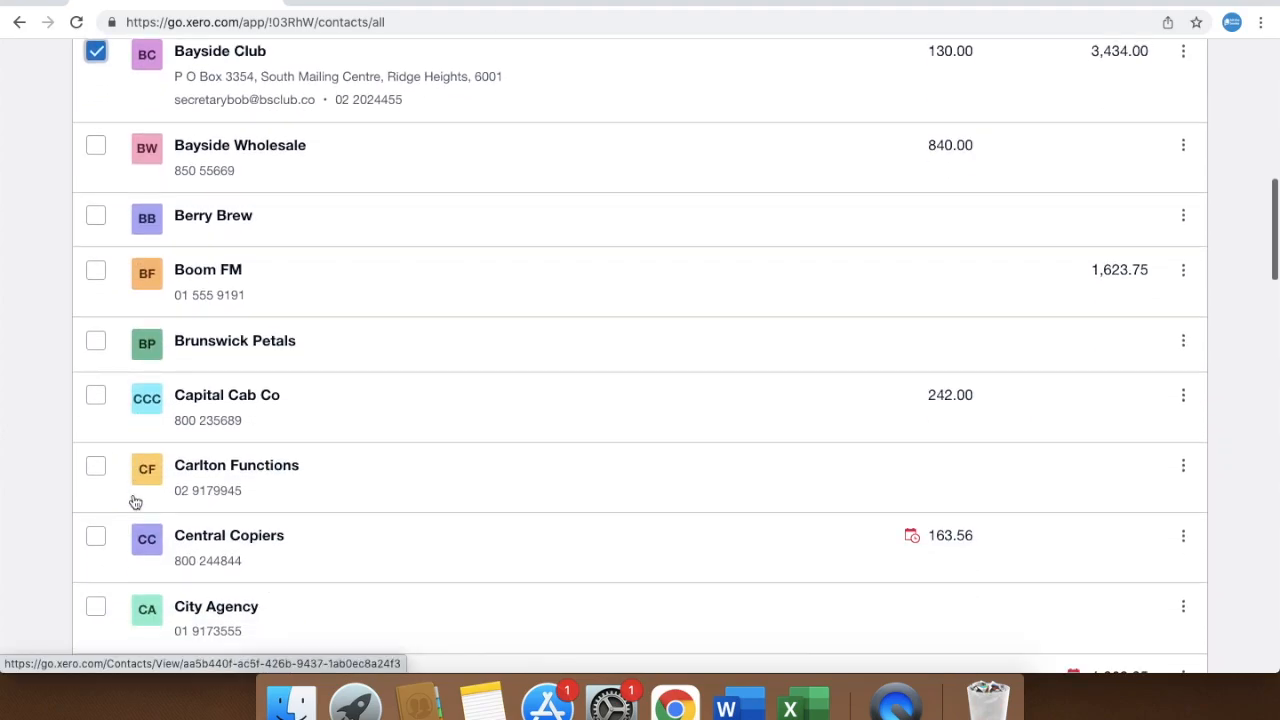
pyautogui.click(95, 466)
pyautogui.scroll(-4, 96, 480)
pyautogui.click(96, 499)
pyautogui.scroll(-3, 97, 497)
pyautogui.scroll(6, 96, 488)
pyautogui.scroll(8, 96, 489)
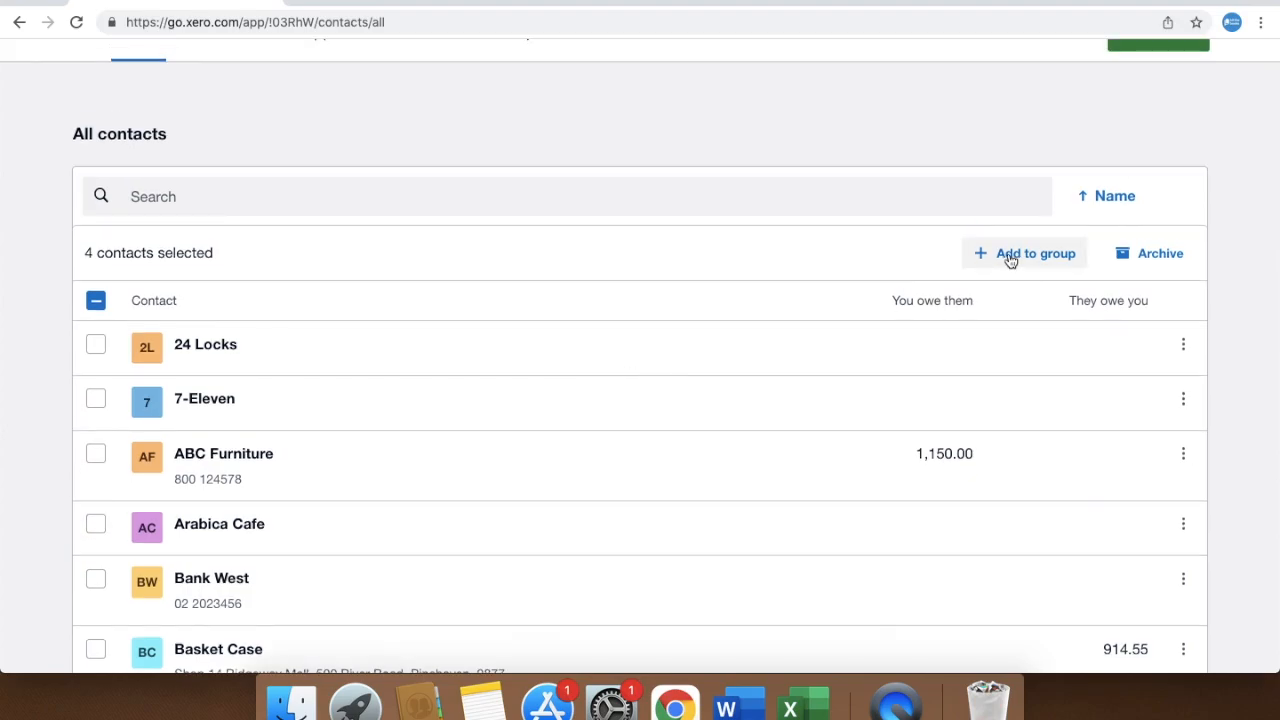
pyautogui.click(1010, 255)
pyautogui.click(484, 299)
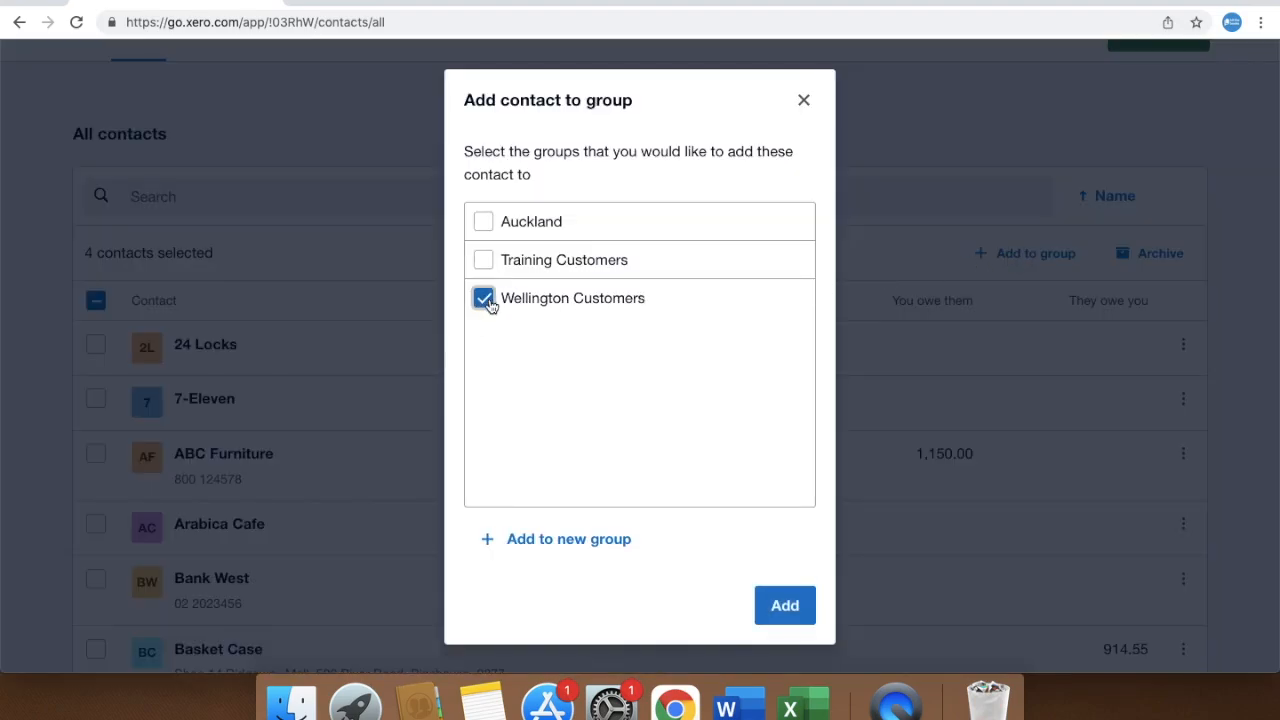
pyautogui.click(785, 606)
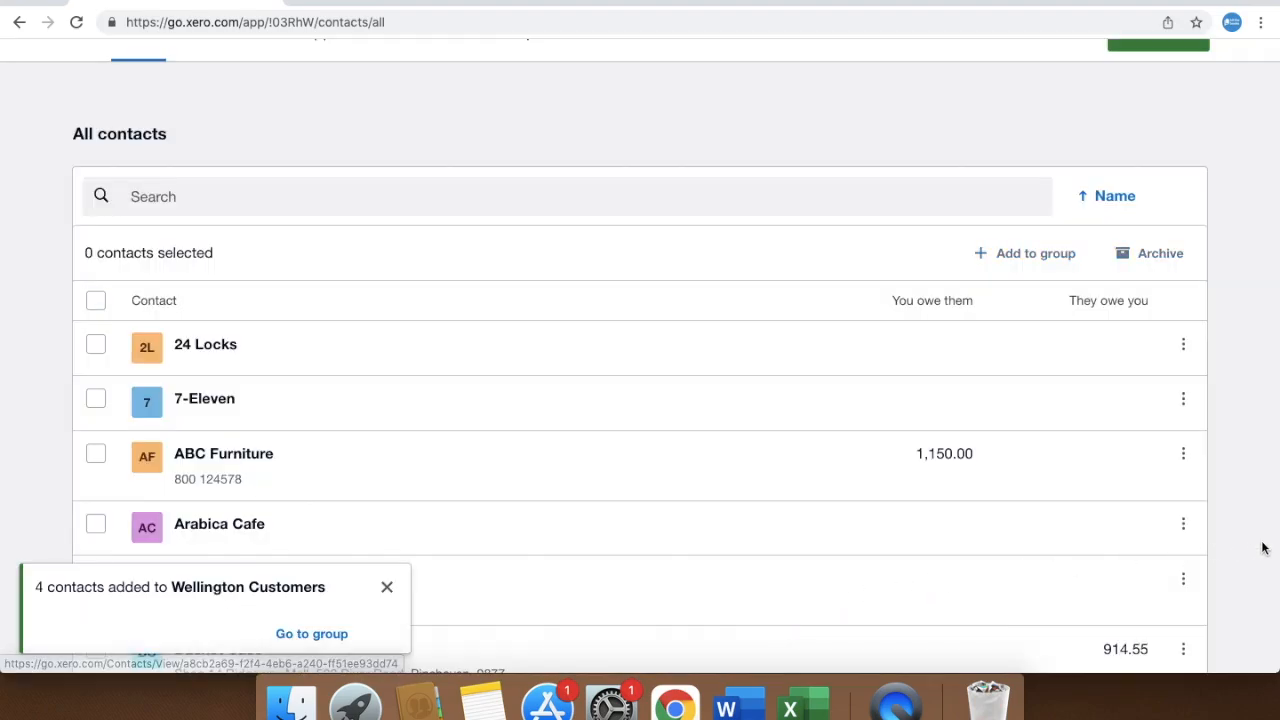
# Open the Wellington Customers group page and bring up the Smart lists dropdown
pyautogui.scroll(3, 1264, 547)
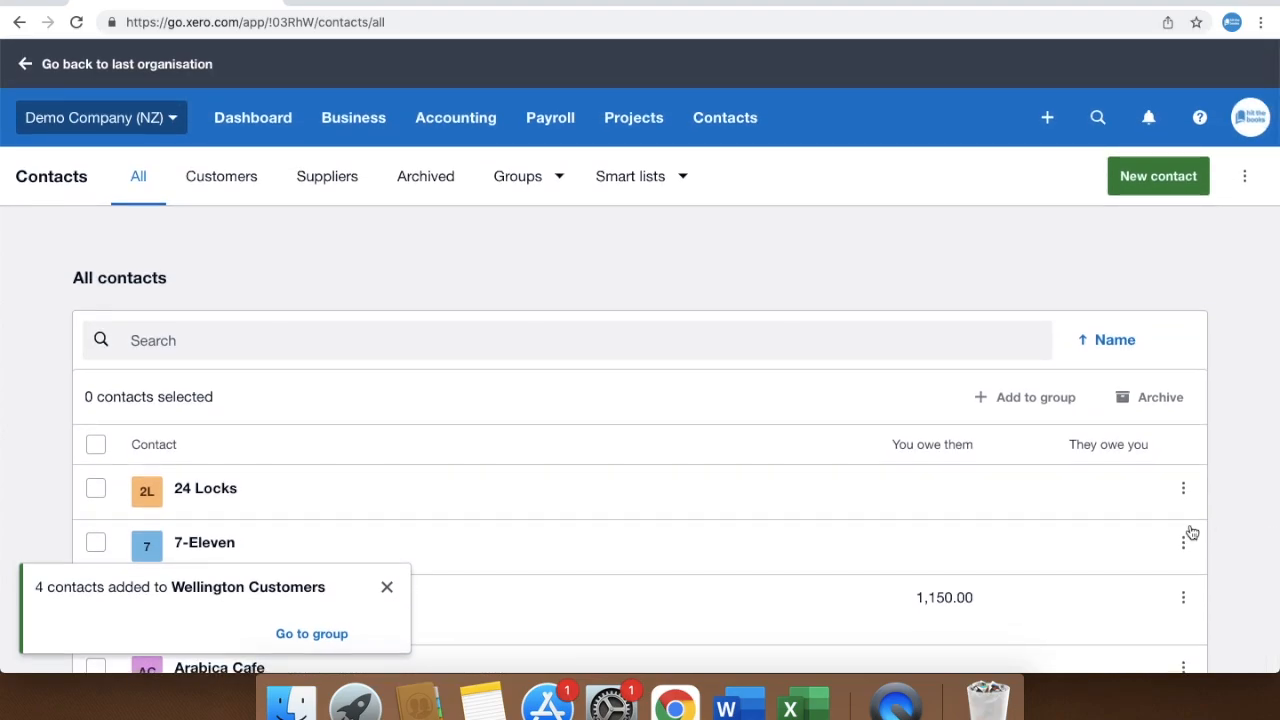
pyautogui.click(515, 195)
pyautogui.click(534, 300)
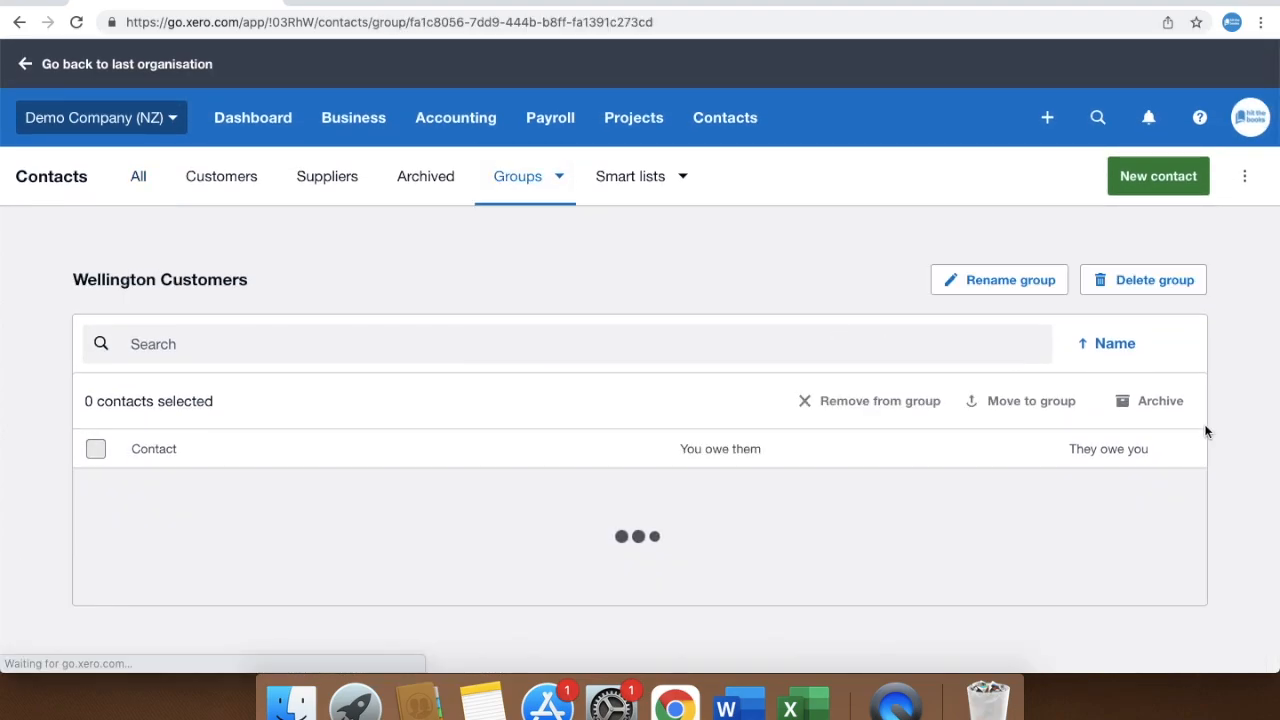
pyautogui.scroll(-2, 1257, 491)
pyautogui.scroll(2, 1257, 491)
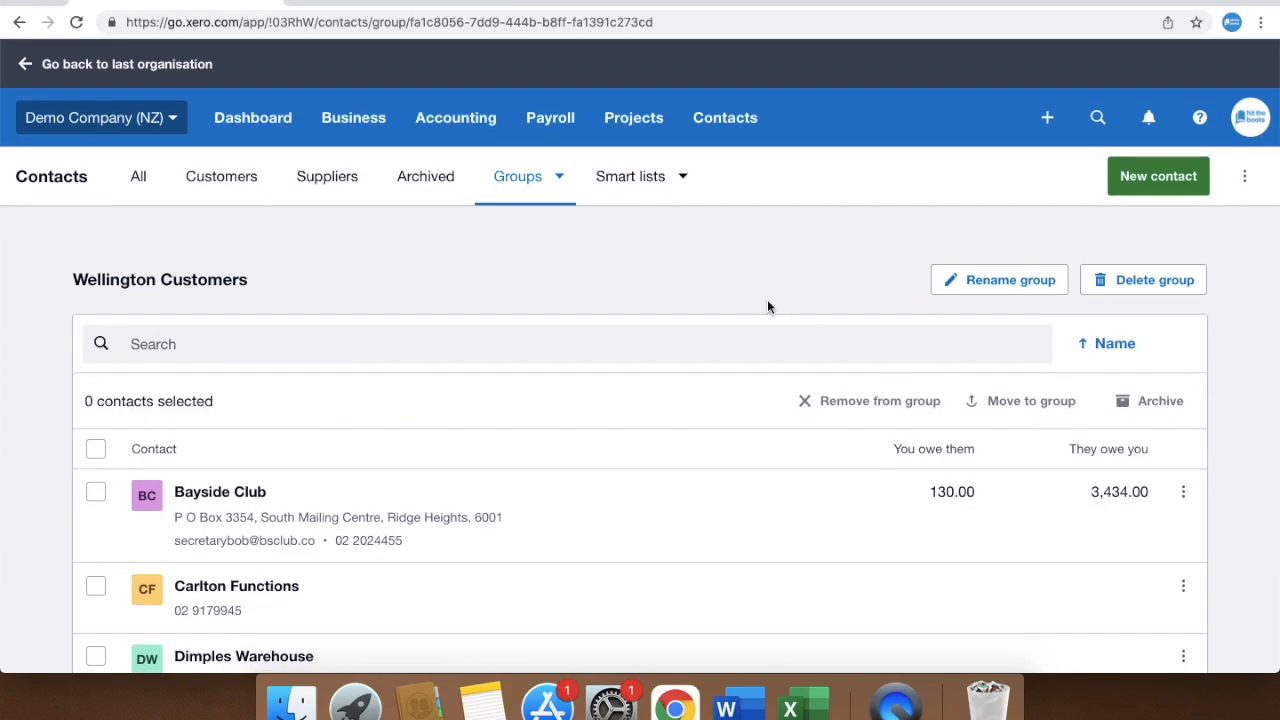
pyautogui.click(683, 187)
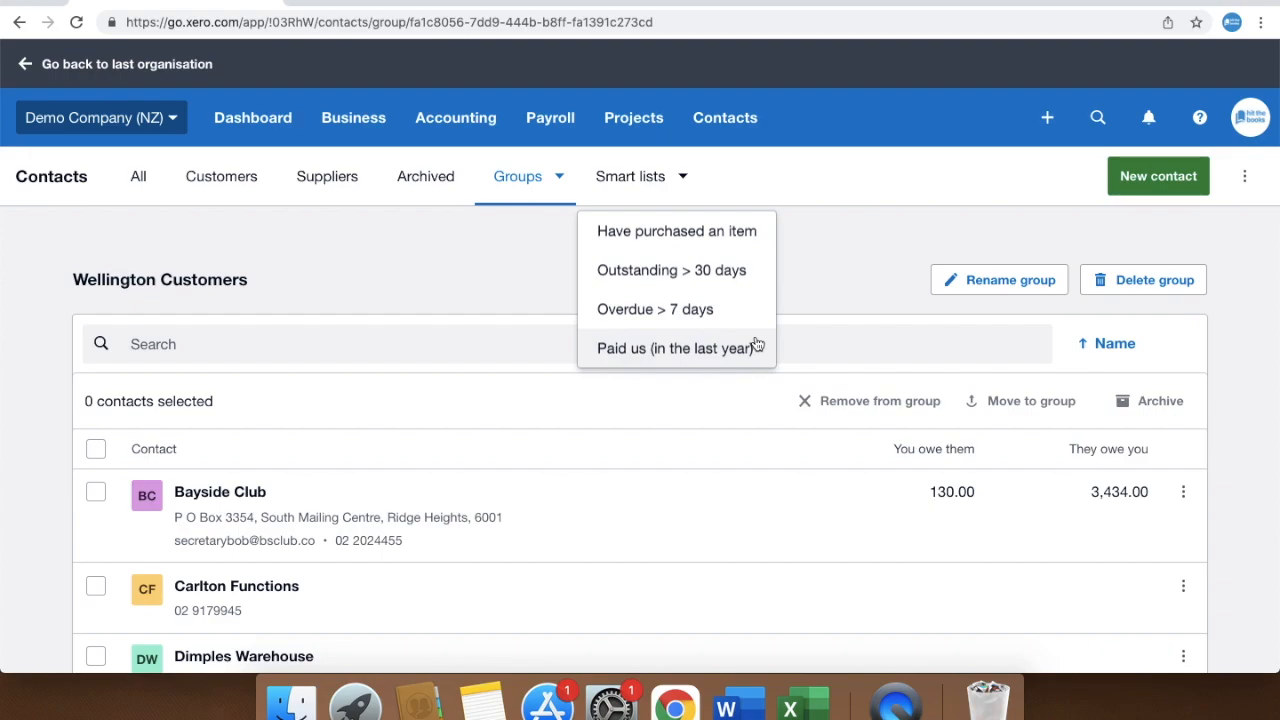
# Start a new smart list with an Invoice condition for Outstanding invoices and run the search
pyautogui.click(717, 240)
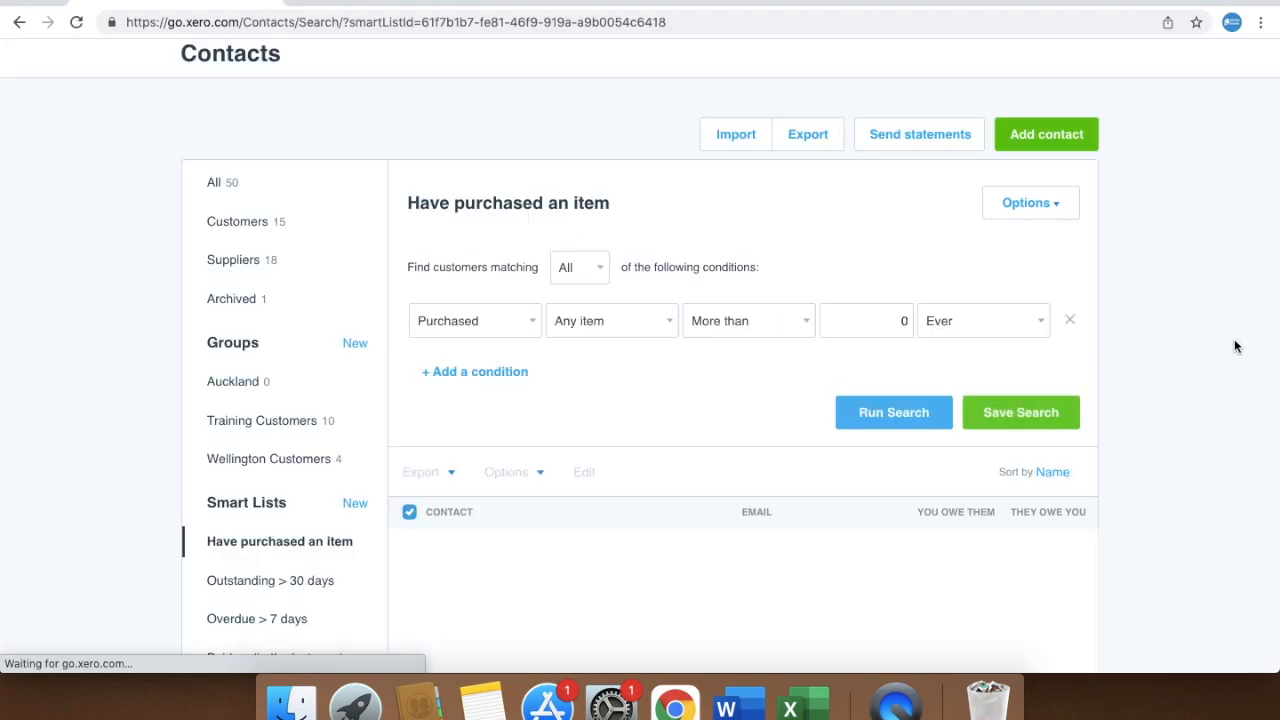
pyautogui.scroll(-2, 1235, 346)
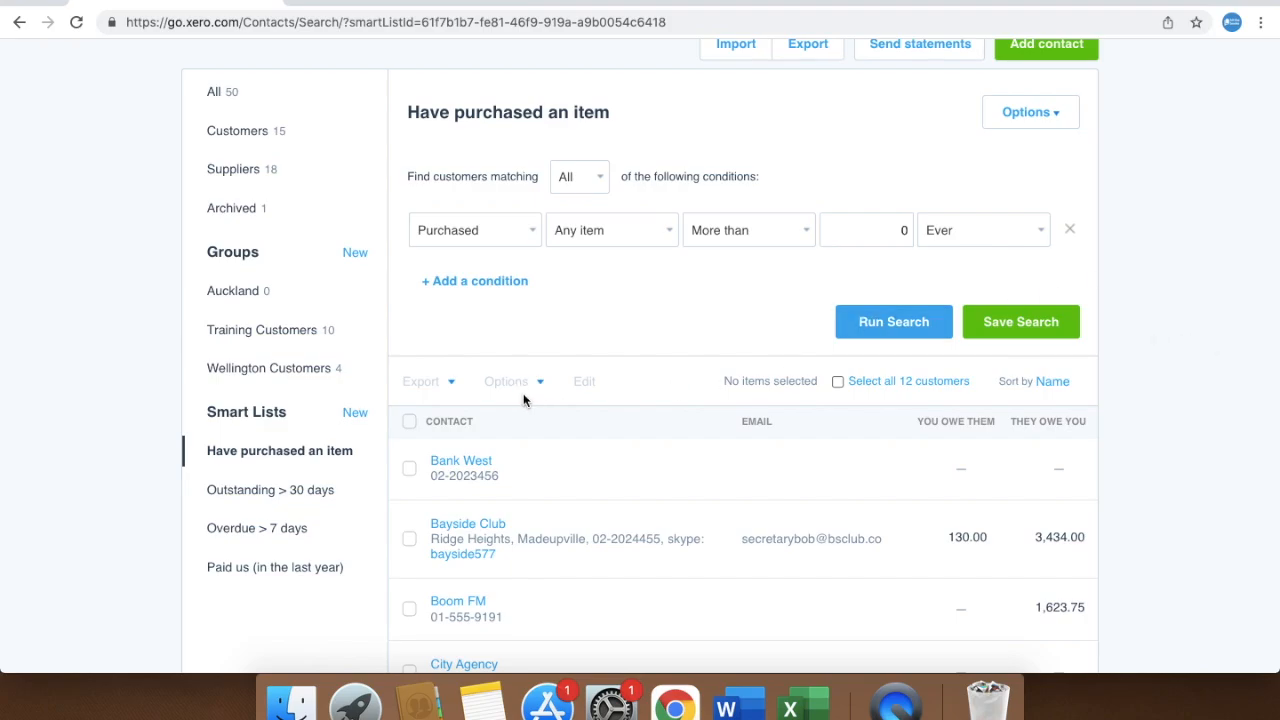
pyautogui.click(364, 416)
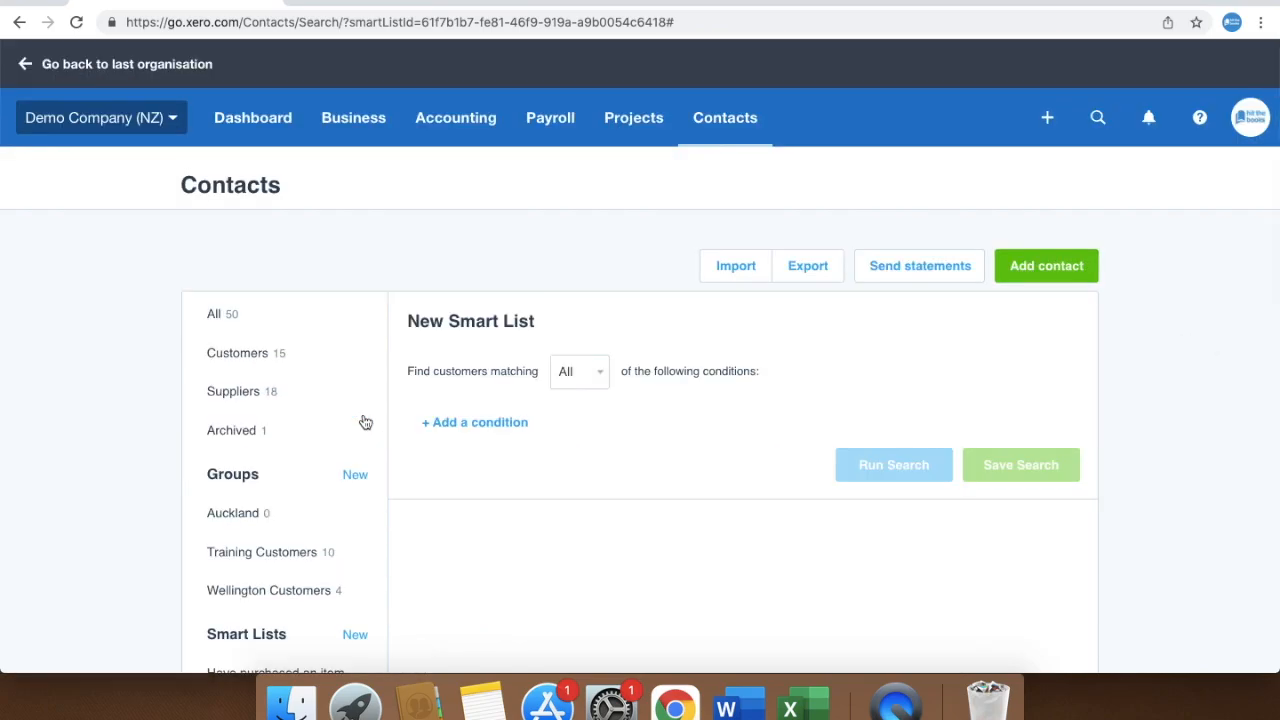
pyautogui.click(500, 424)
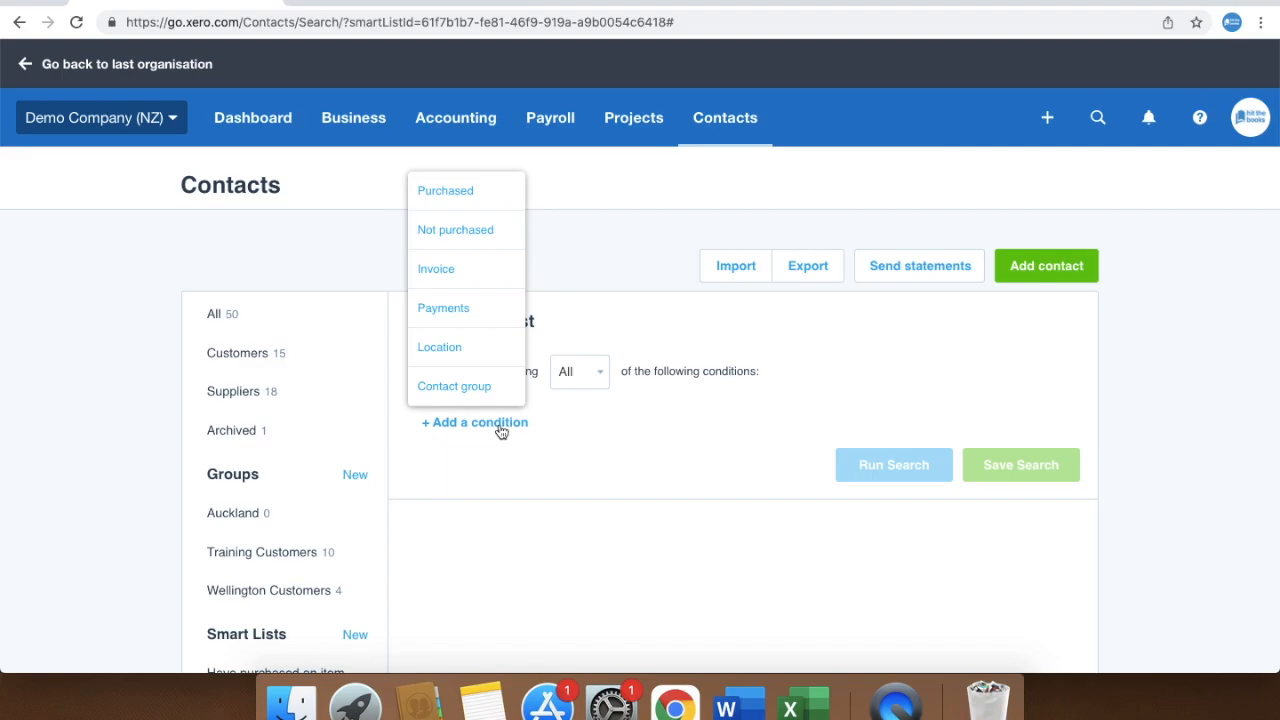
pyautogui.click(458, 268)
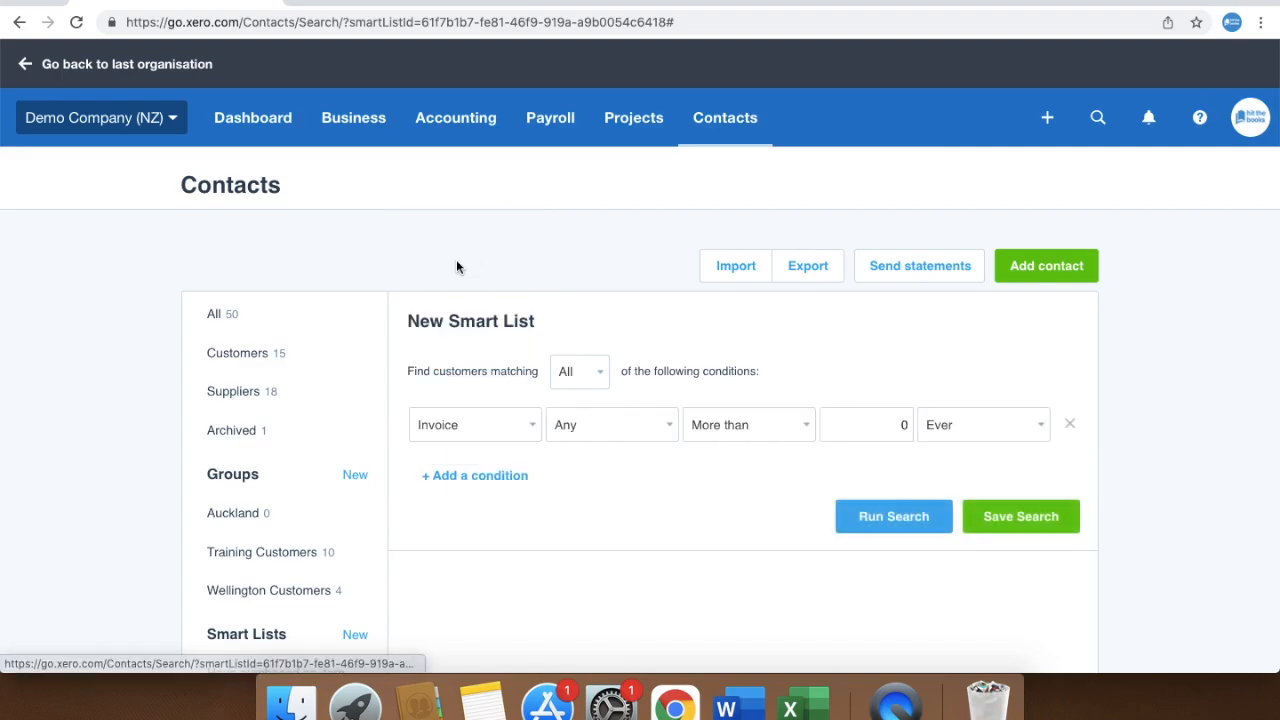
pyautogui.click(641, 438)
pyautogui.click(628, 502)
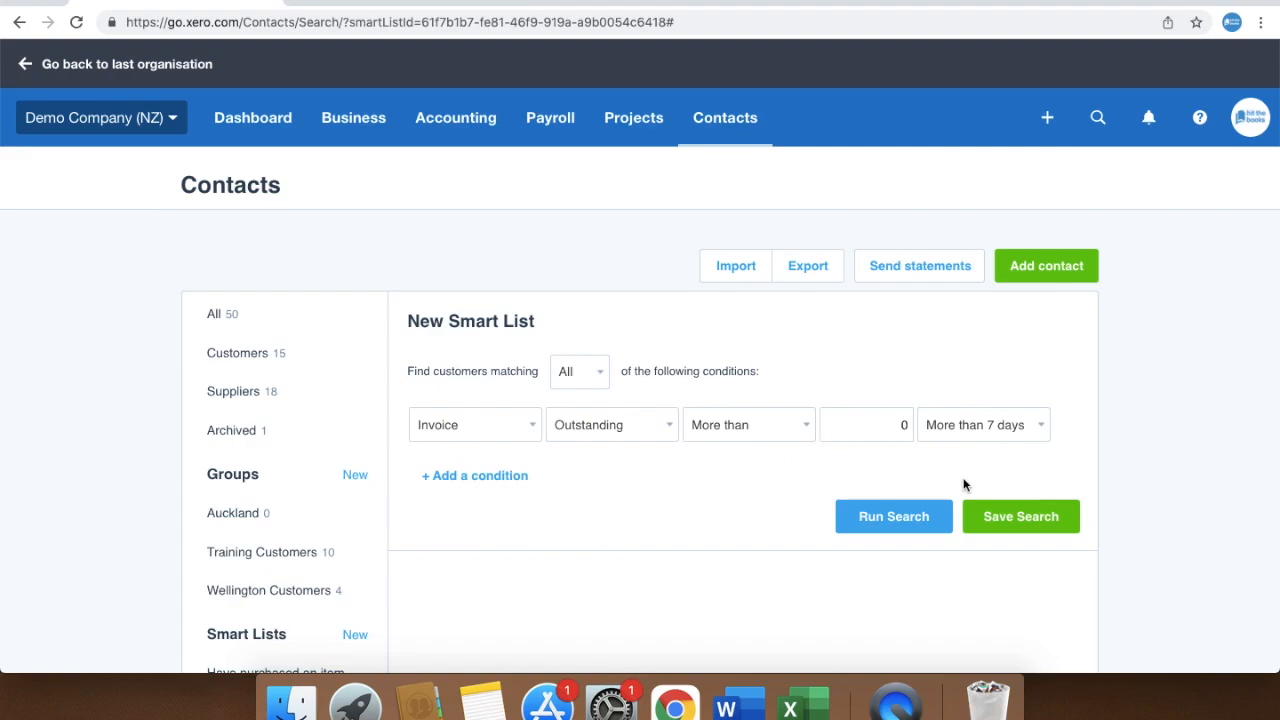
pyautogui.click(920, 520)
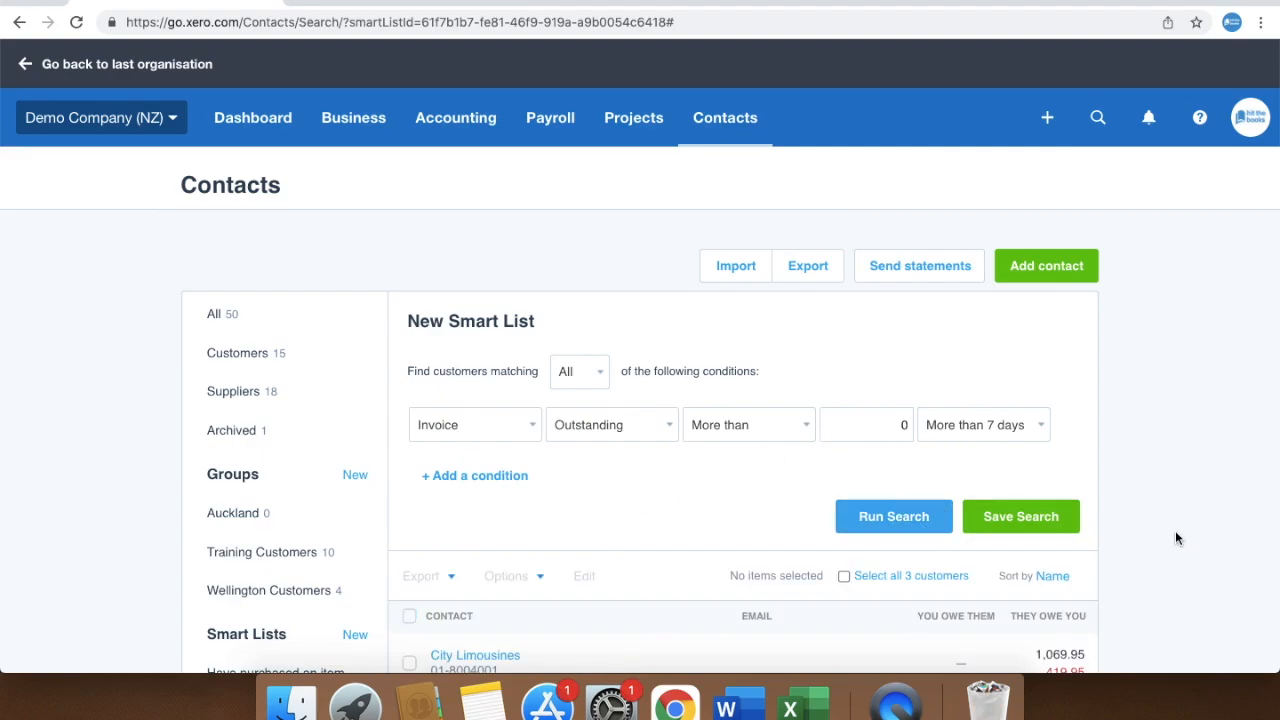
# Save the search as a smart list named 'Overdue 7 Days'
pyautogui.scroll(-5, 1176, 538)
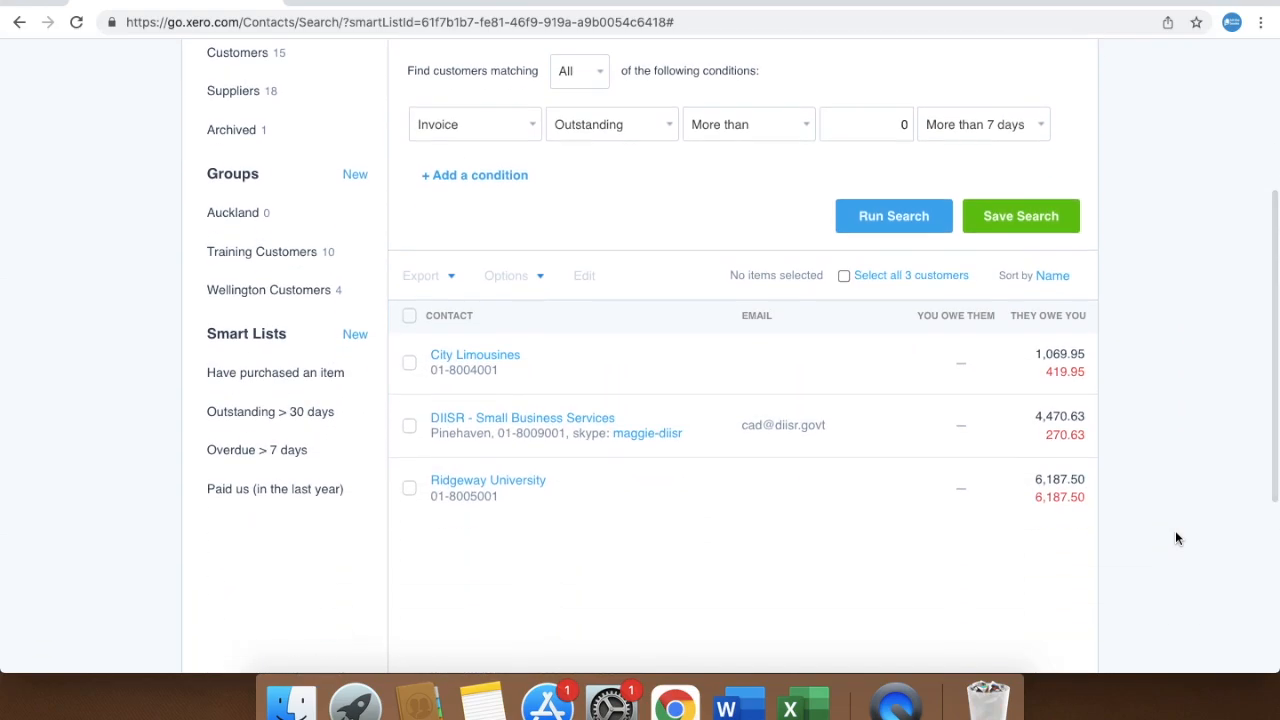
pyautogui.scroll(4, 1176, 538)
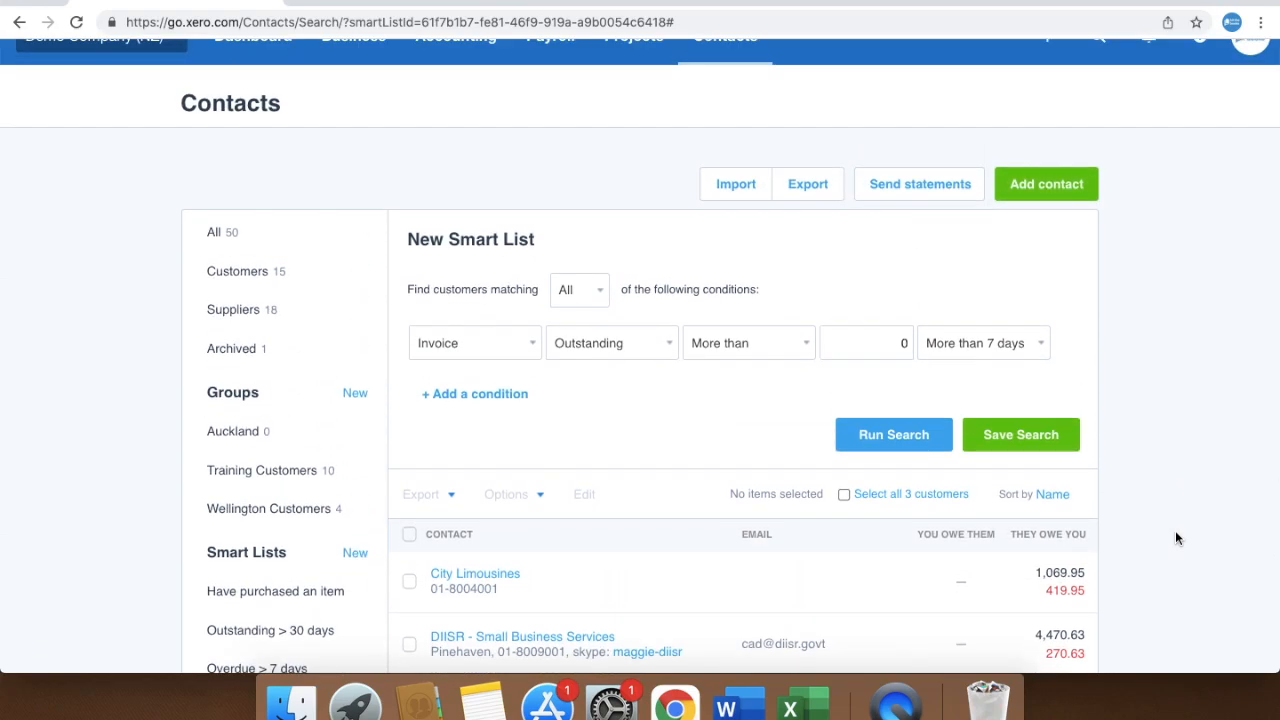
pyautogui.click(1023, 446)
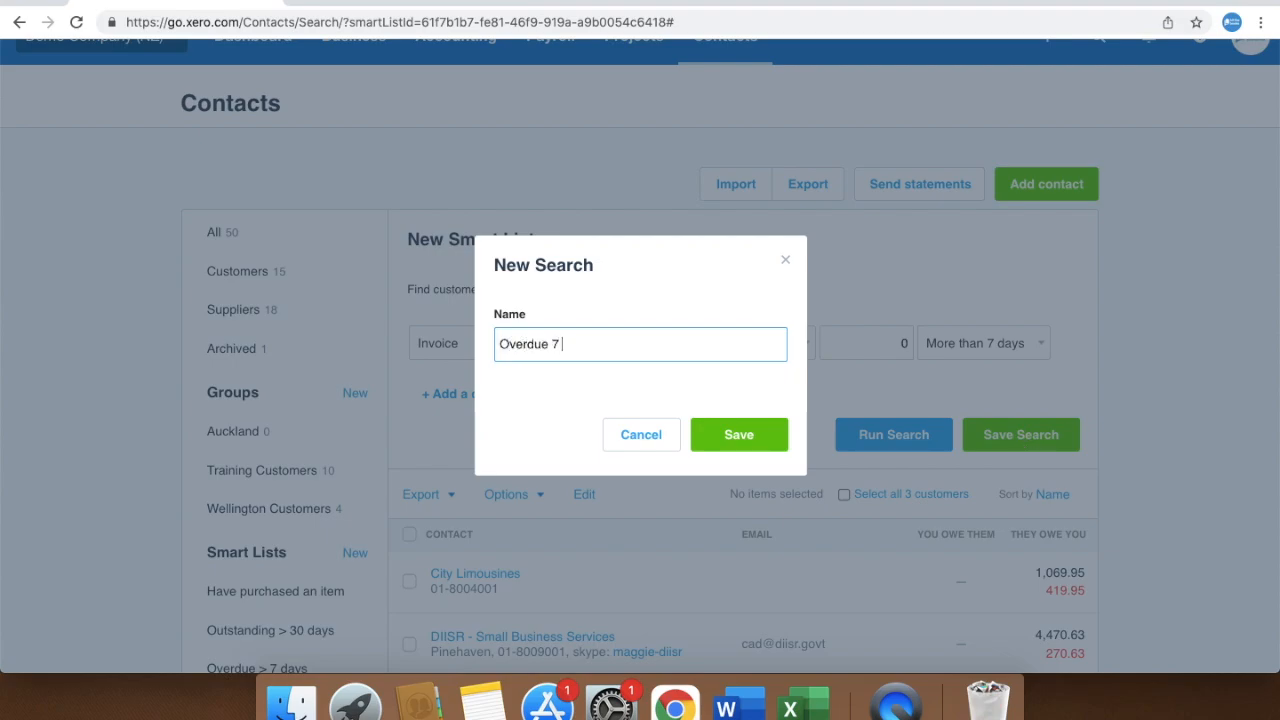
pyautogui.write('Overdue 7 Days')
pyautogui.click(760, 434)
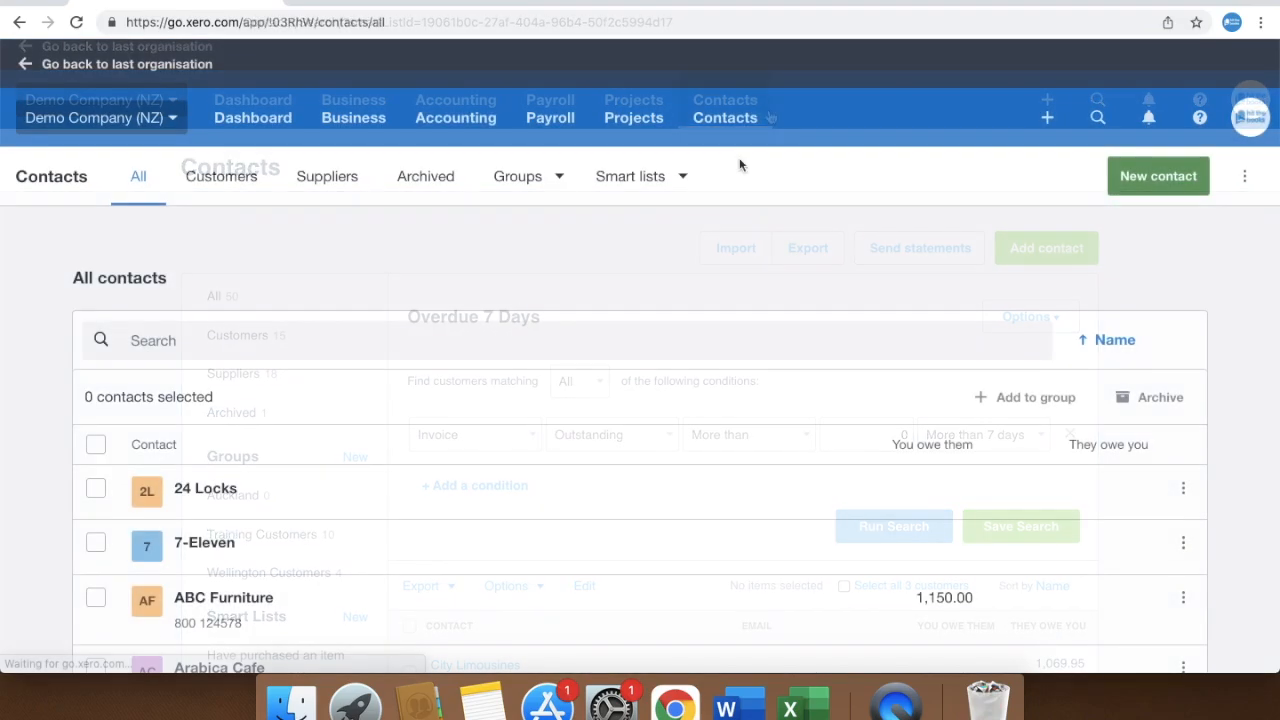
# Open DIISR - Small Business Services and review its 4,470.63 owed, 270.63 overdue and history
pyautogui.scroll(-10, 1234, 547)
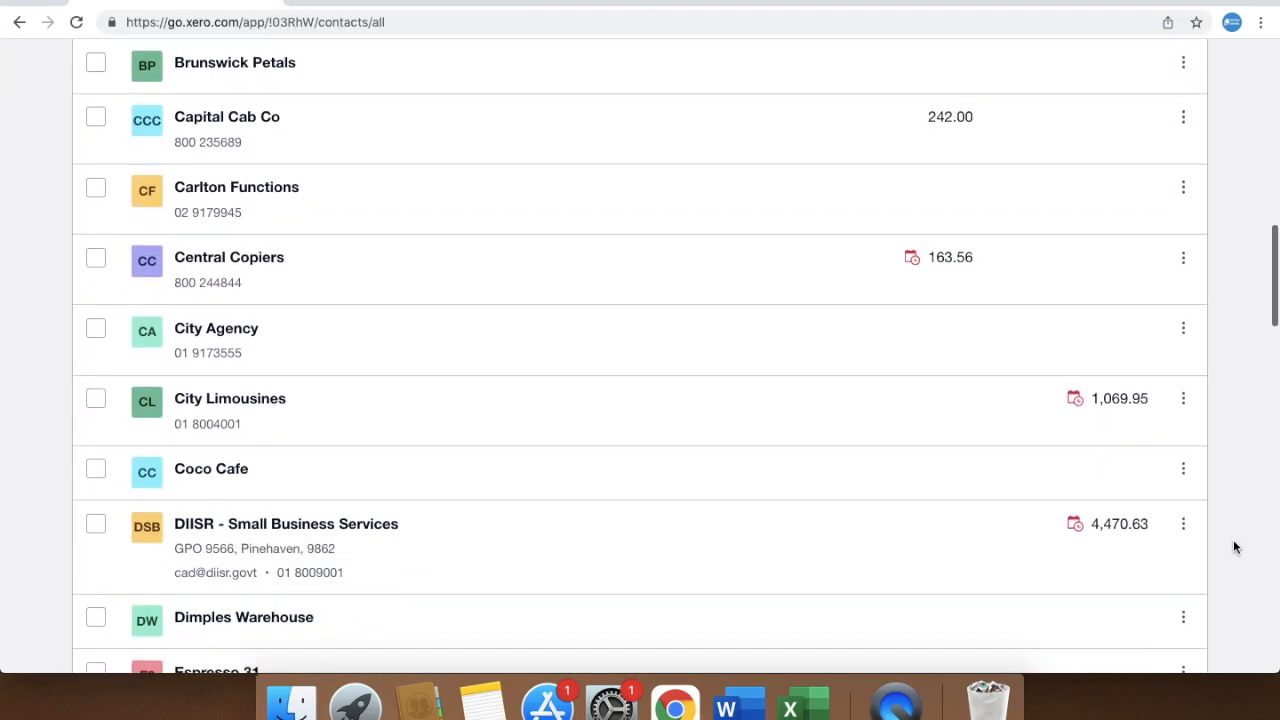
pyautogui.click(383, 512)
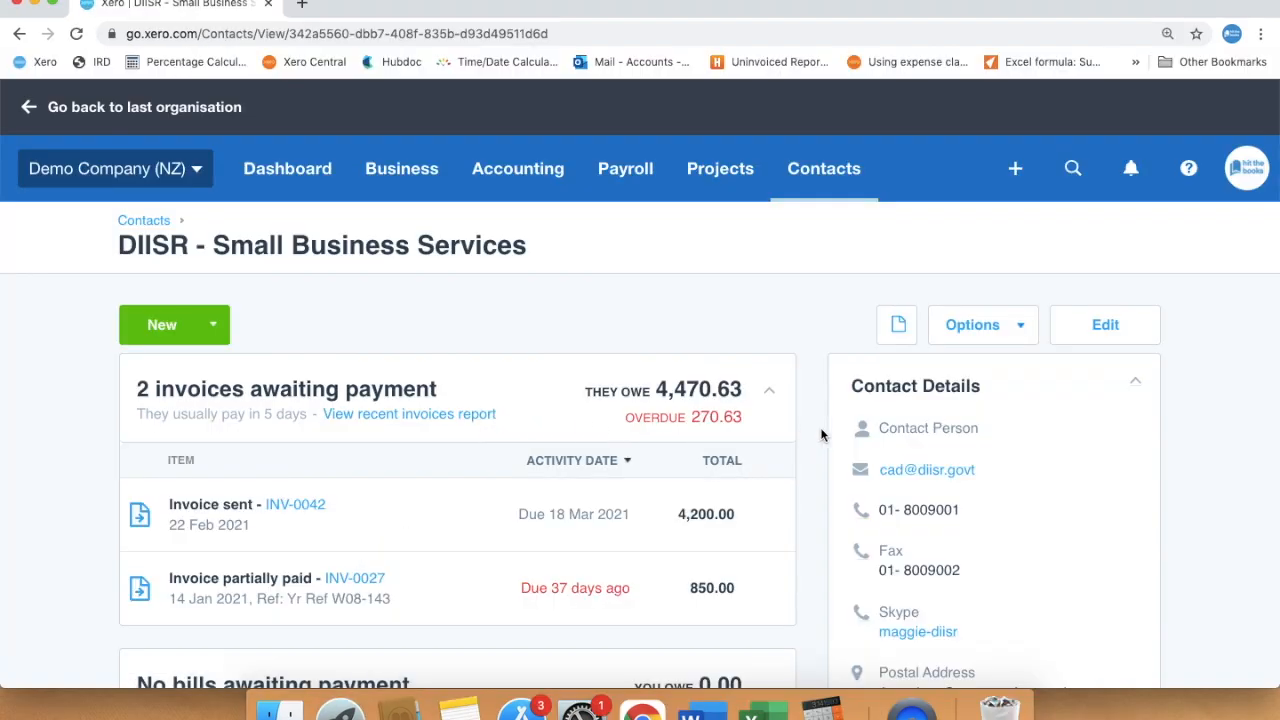
pyautogui.scroll(-2, 822, 434)
pyautogui.scroll(-5, 820, 434)
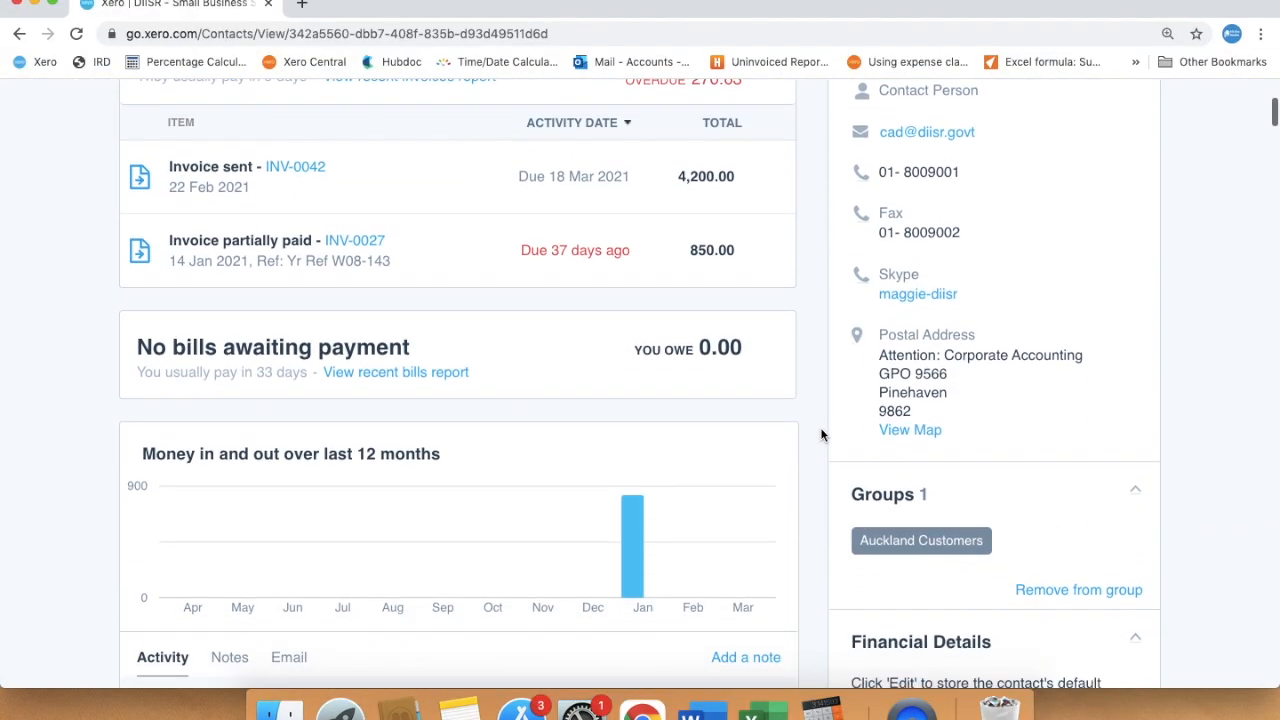
pyautogui.scroll(-7, 822, 434)
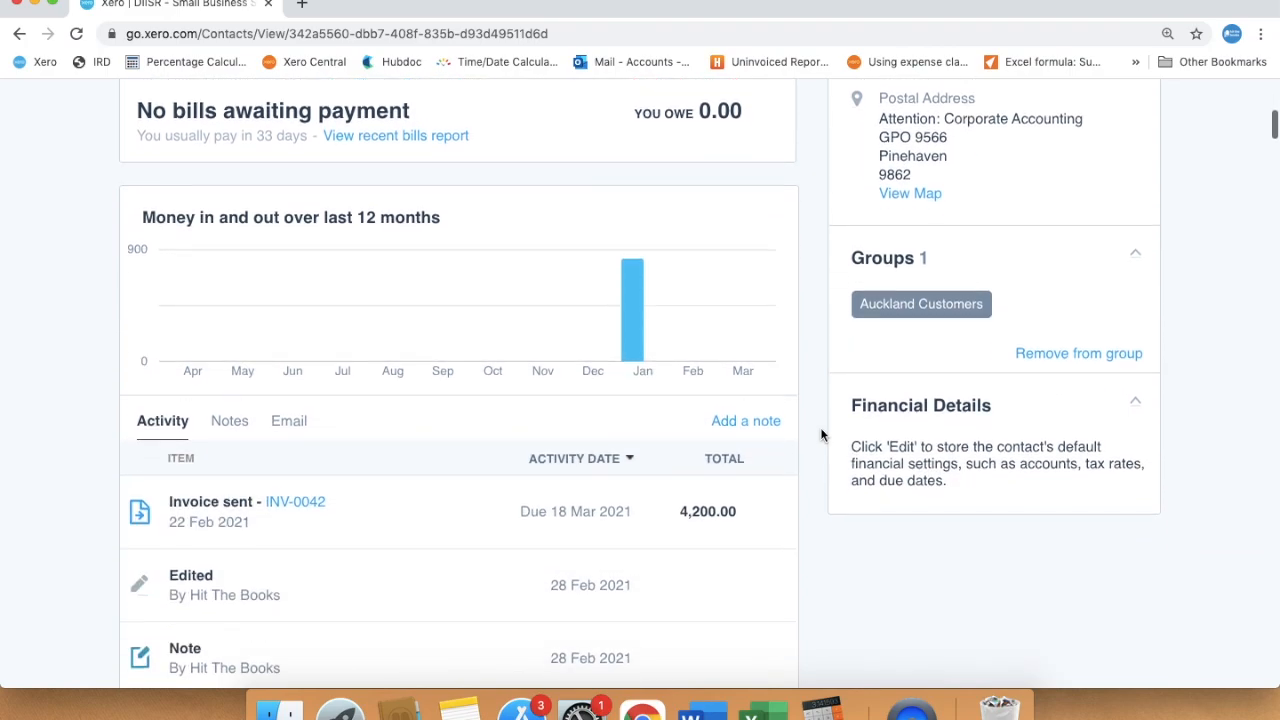
pyautogui.scroll(-3, 822, 434)
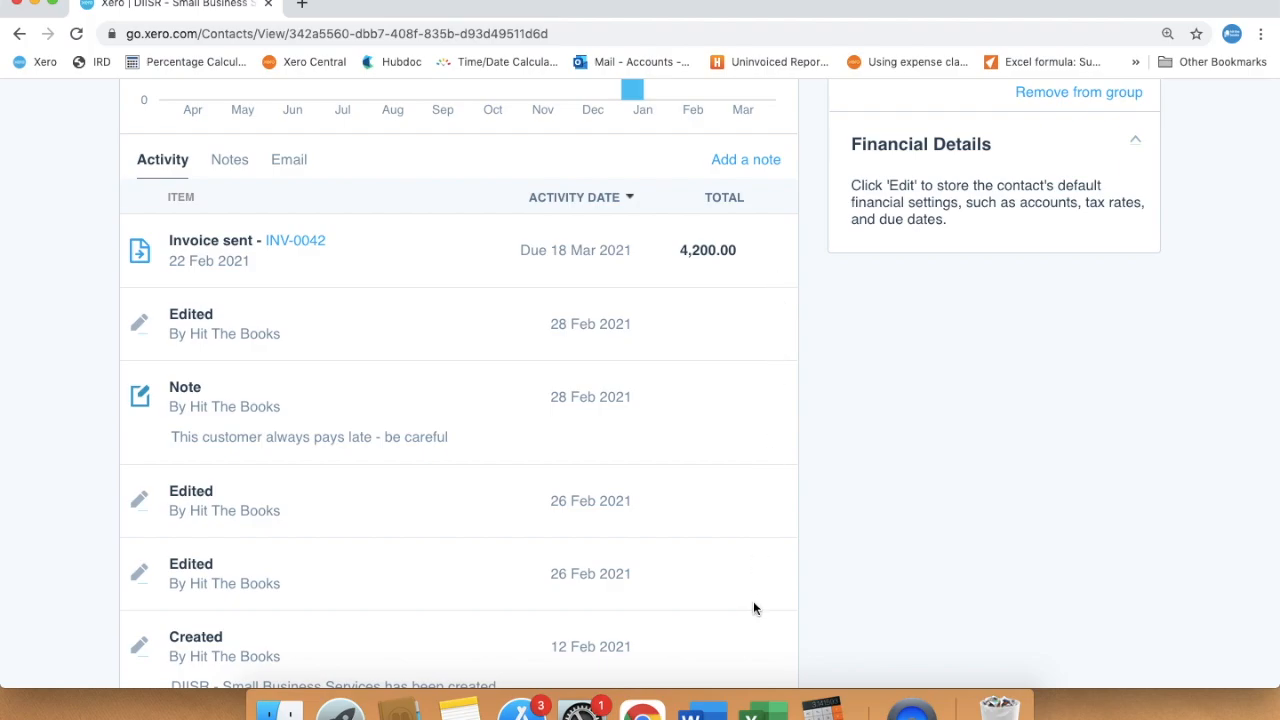
pyautogui.scroll(-8, 753, 604)
pyautogui.scroll(-4, 755, 608)
pyautogui.scroll(5, 755, 608)
pyautogui.scroll(10, 755, 608)
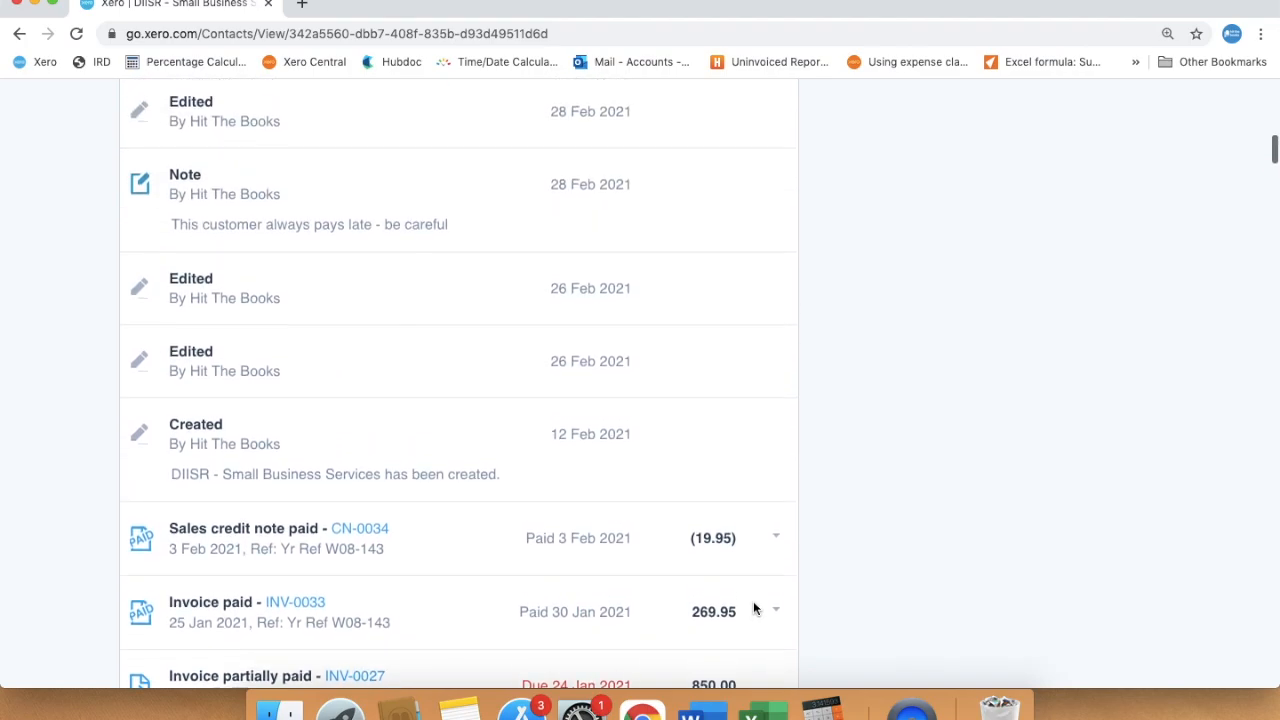
pyautogui.scroll(13, 755, 608)
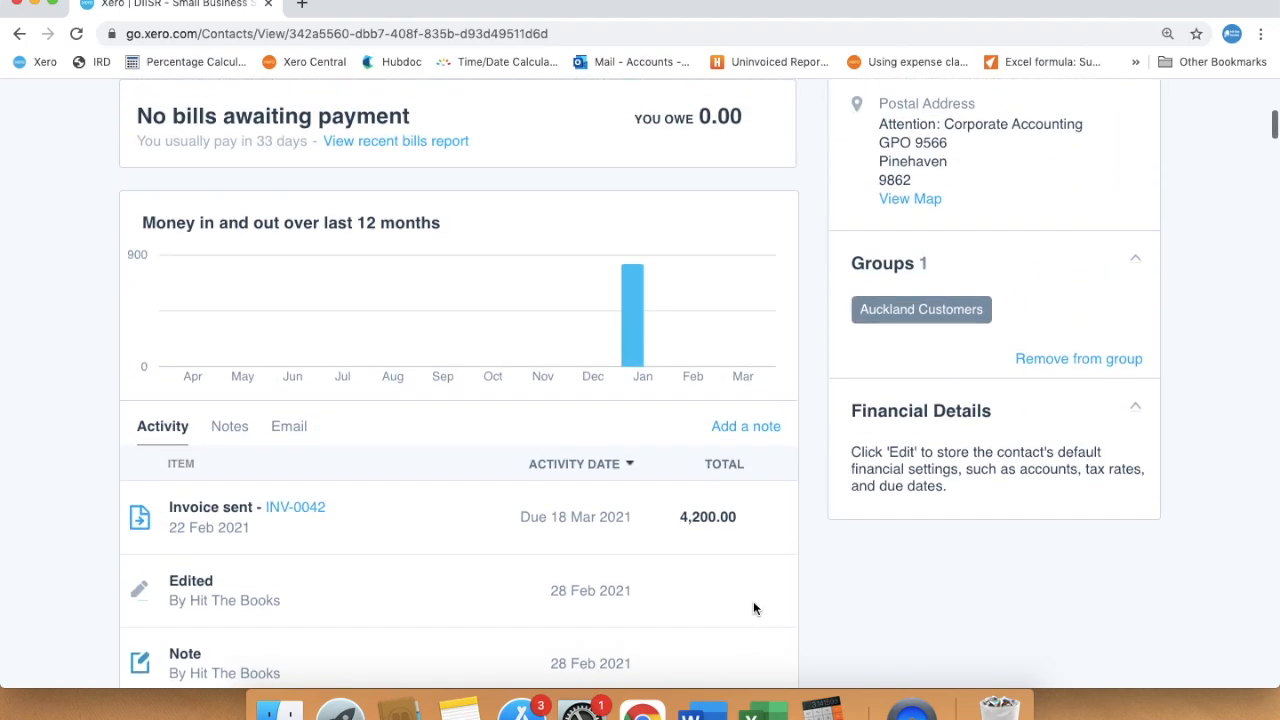
pyautogui.scroll(3, 755, 606)
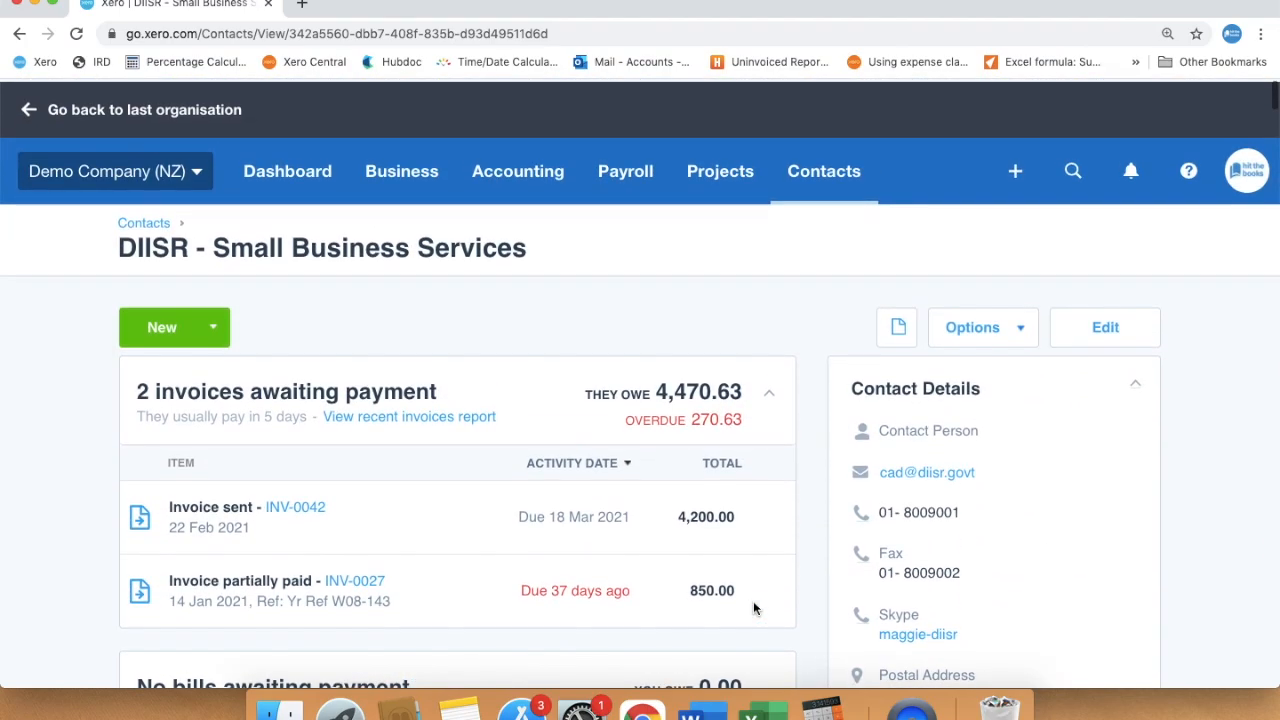
# Open DIISR's recent invoices report in a new tab, view it, and return to the contact
pyautogui.rightClick(430, 414)
pyautogui.click(458, 418)
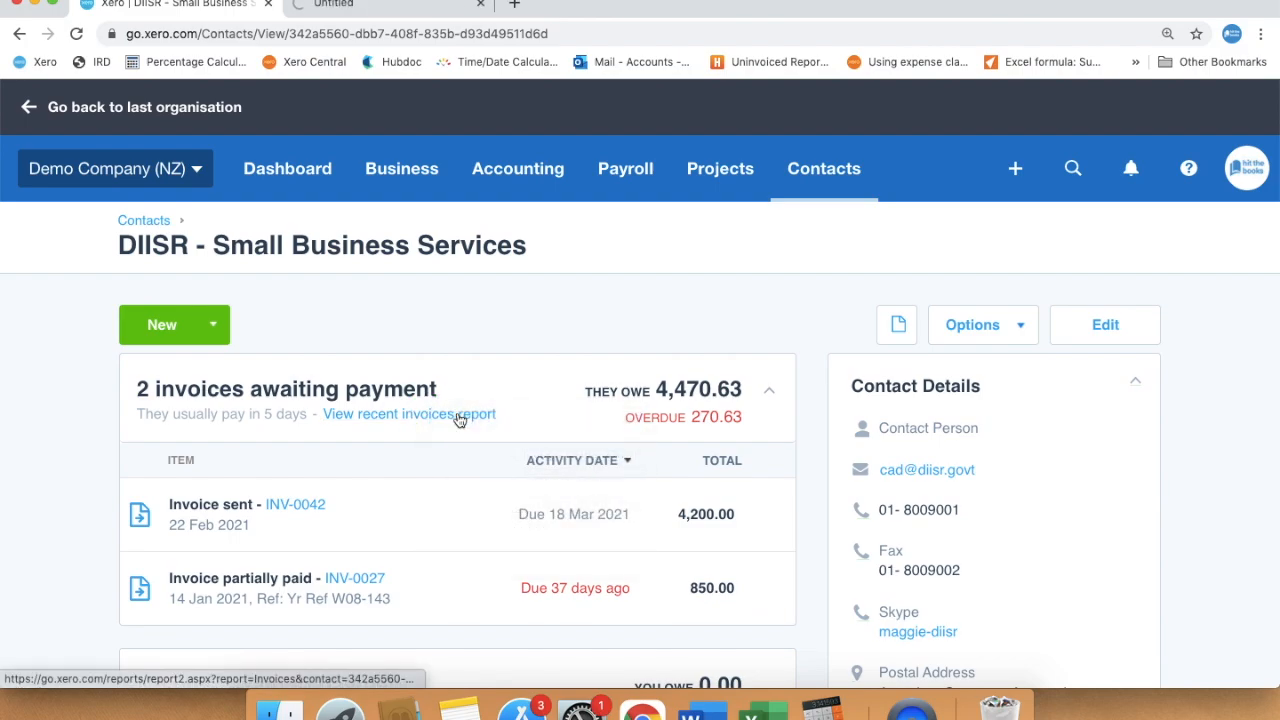
pyautogui.click(430, 5)
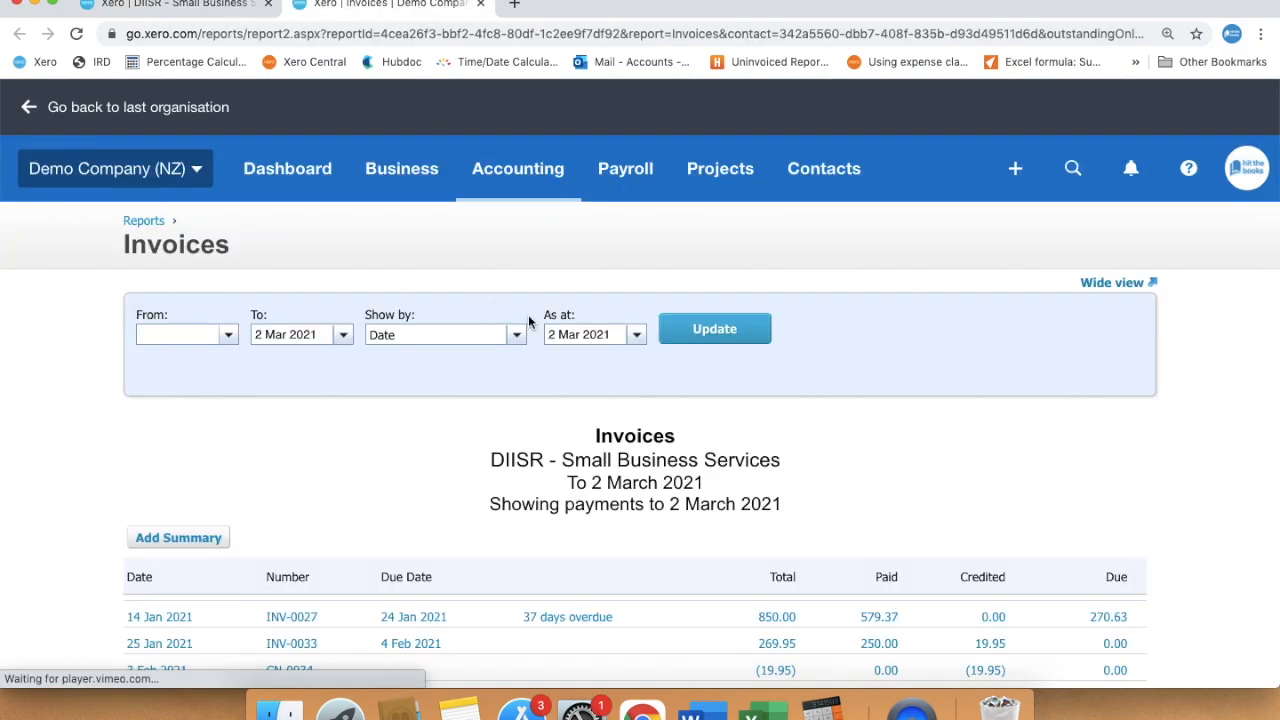
pyautogui.scroll(-4, 1033, 468)
pyautogui.scroll(3, 1033, 468)
pyautogui.scroll(2, 1033, 468)
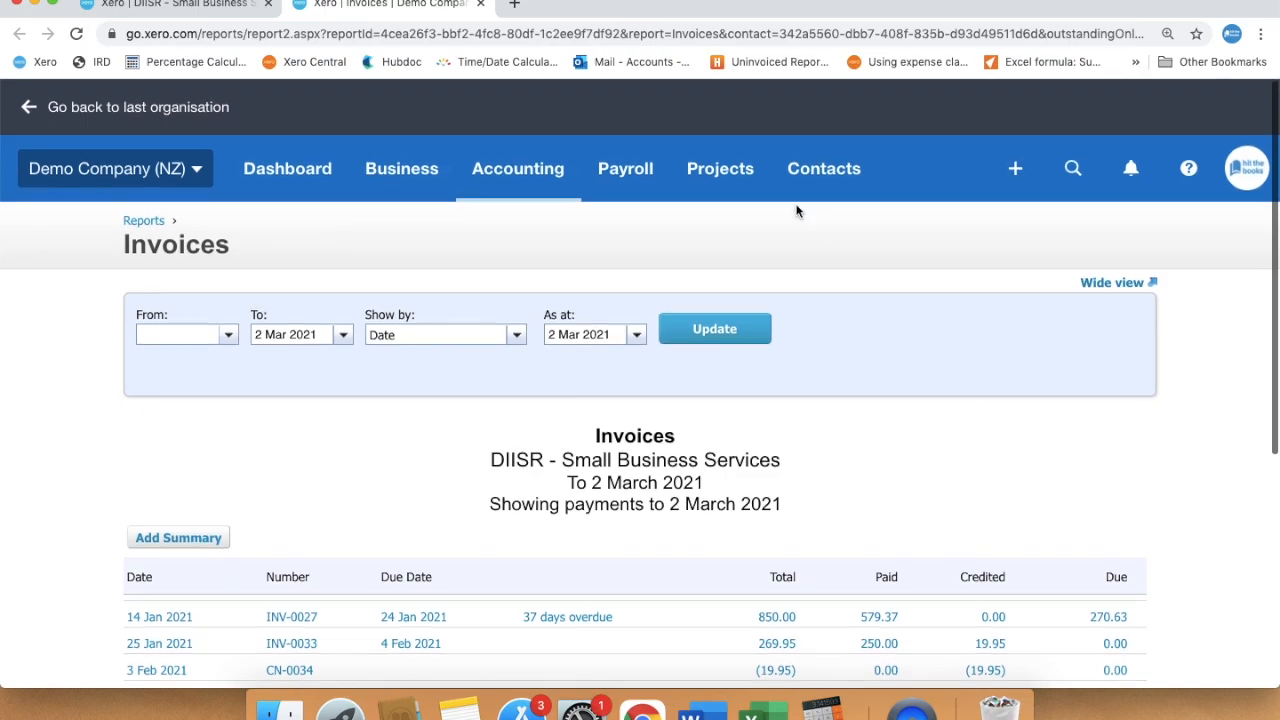
pyautogui.click(175, 5)
pyautogui.scroll(-2, 517, 405)
pyautogui.scroll(-2, 517, 405)
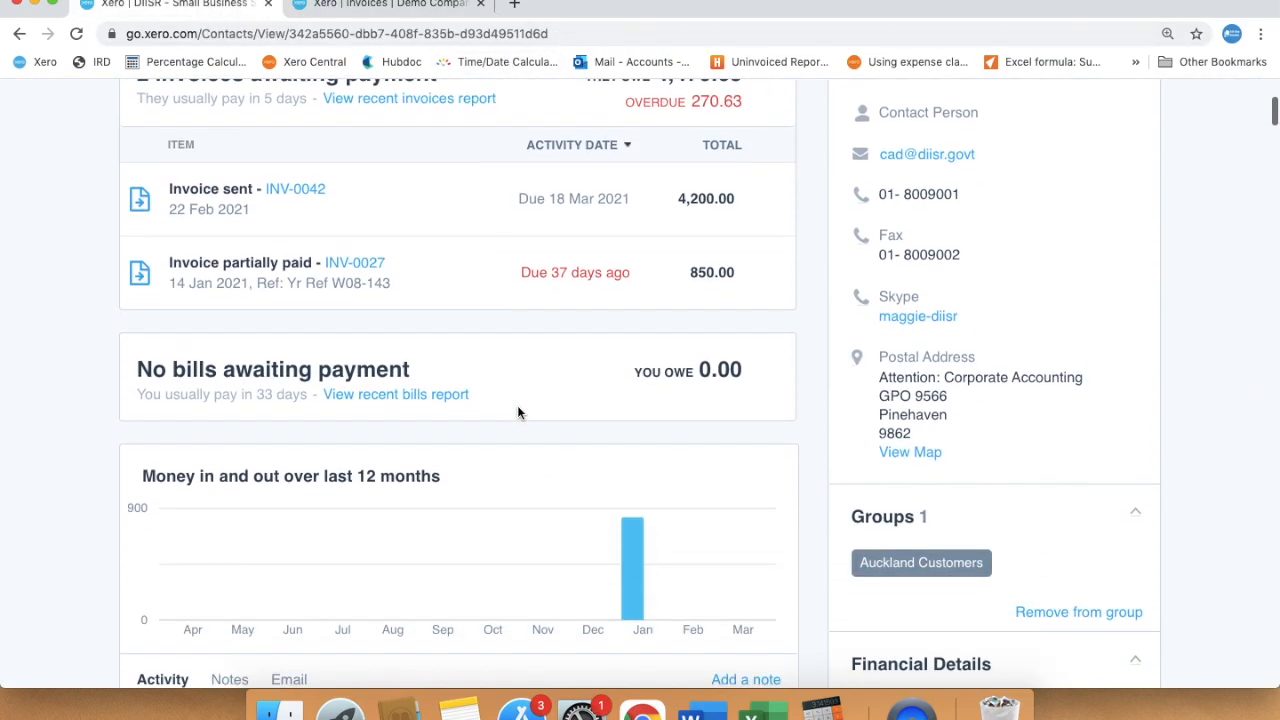
# Open DIISR's recent bills report in another tab, update it, then return to the contact page
pyautogui.rightClick(425, 397)
pyautogui.click(521, 296)
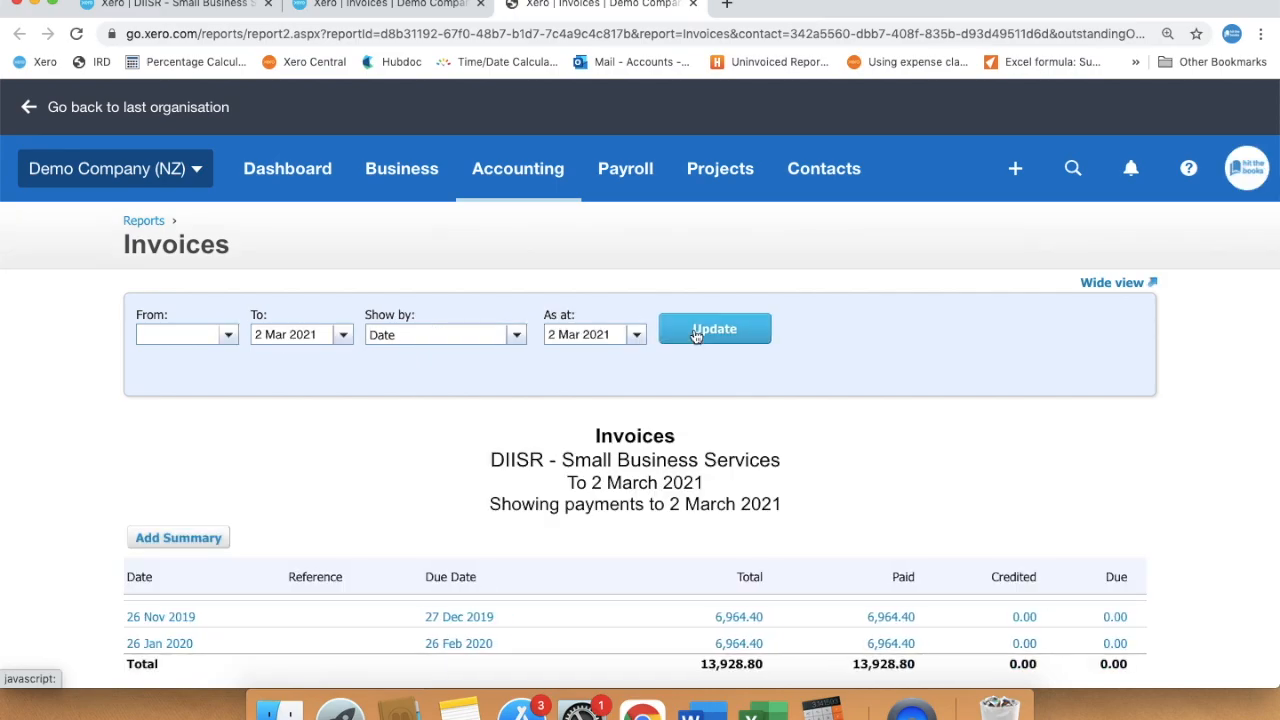
pyautogui.click(697, 331)
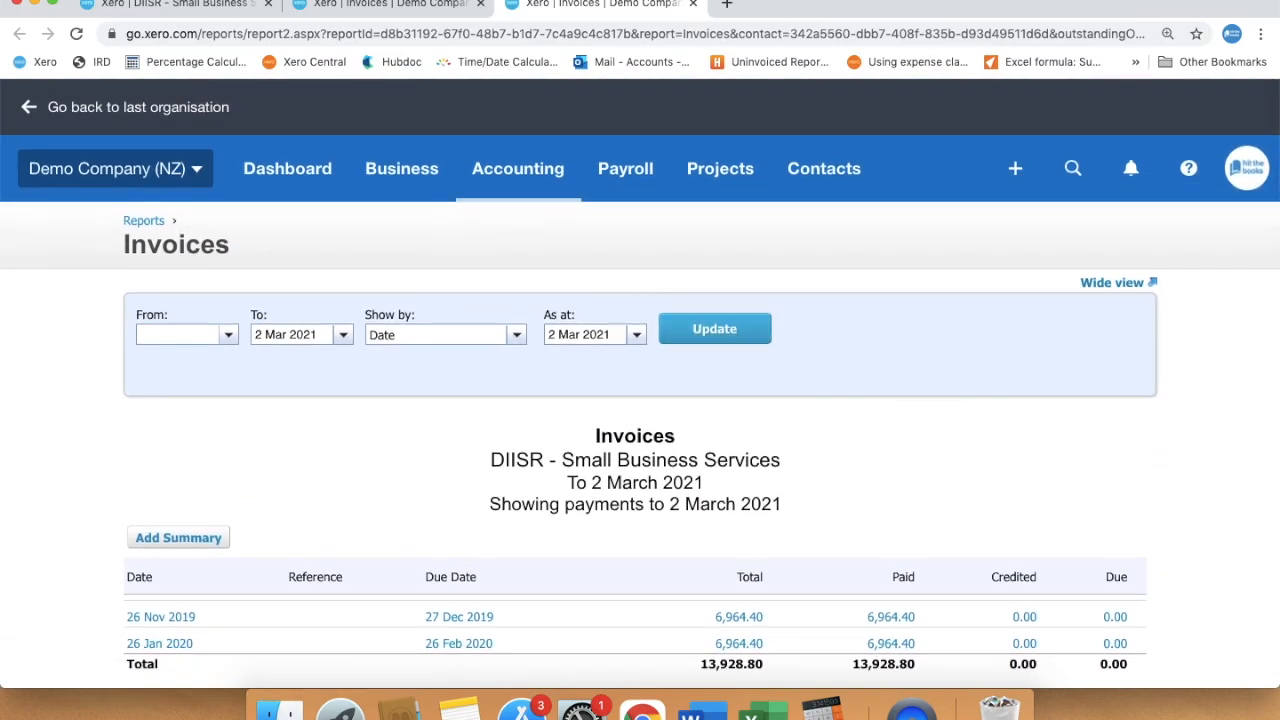
pyautogui.press('super+1')
pyautogui.scroll(-3, 563, 369)
pyautogui.scroll(-1, 563, 369)
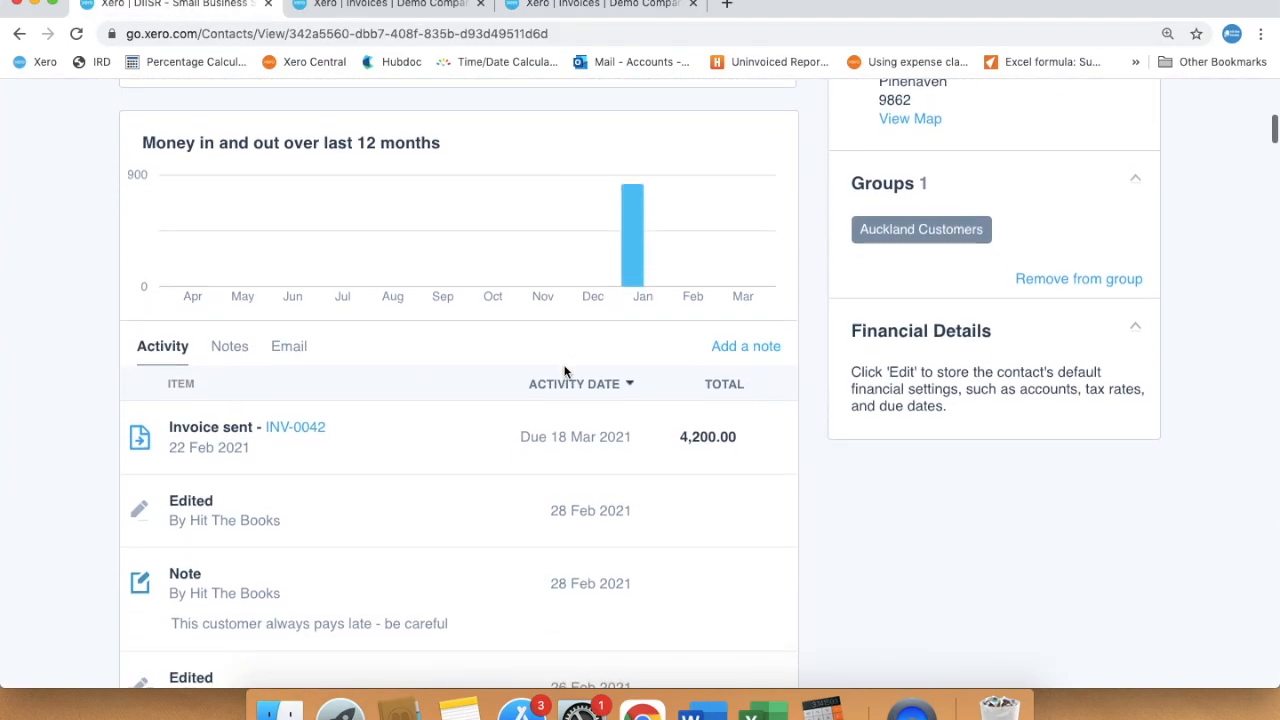
# Add the note 'Need to chase them regularly - don't forget to send Statements' to DIISR
pyautogui.click(226, 323)
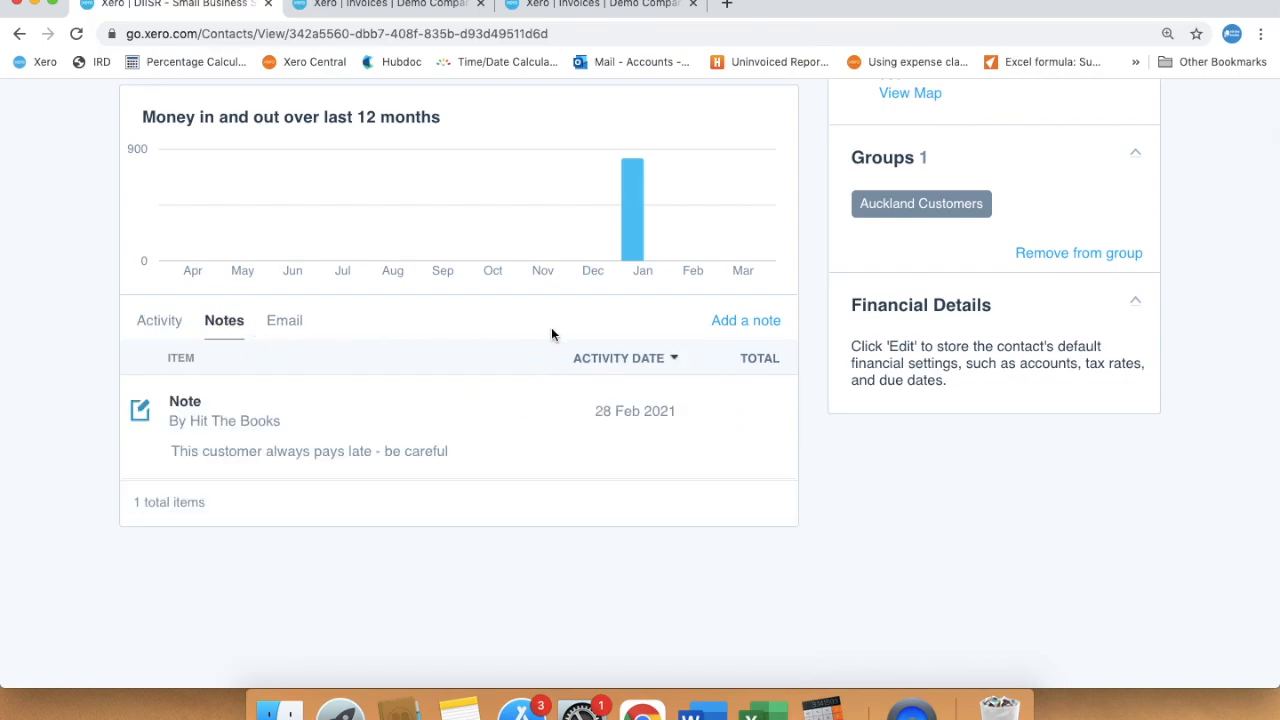
pyautogui.click(745, 322)
pyautogui.write("Need to chase them regularly - don't forget to send Statements")
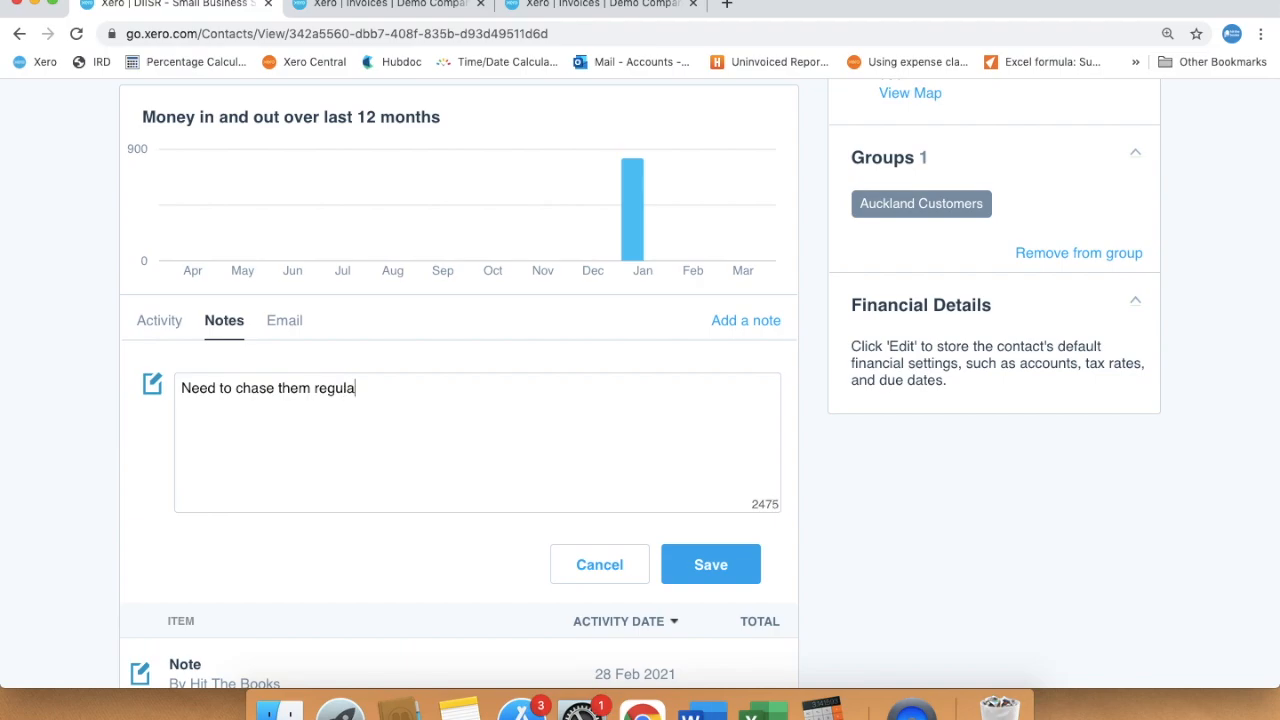
pyautogui.scroll(-1, 730, 553)
pyautogui.click(730, 553)
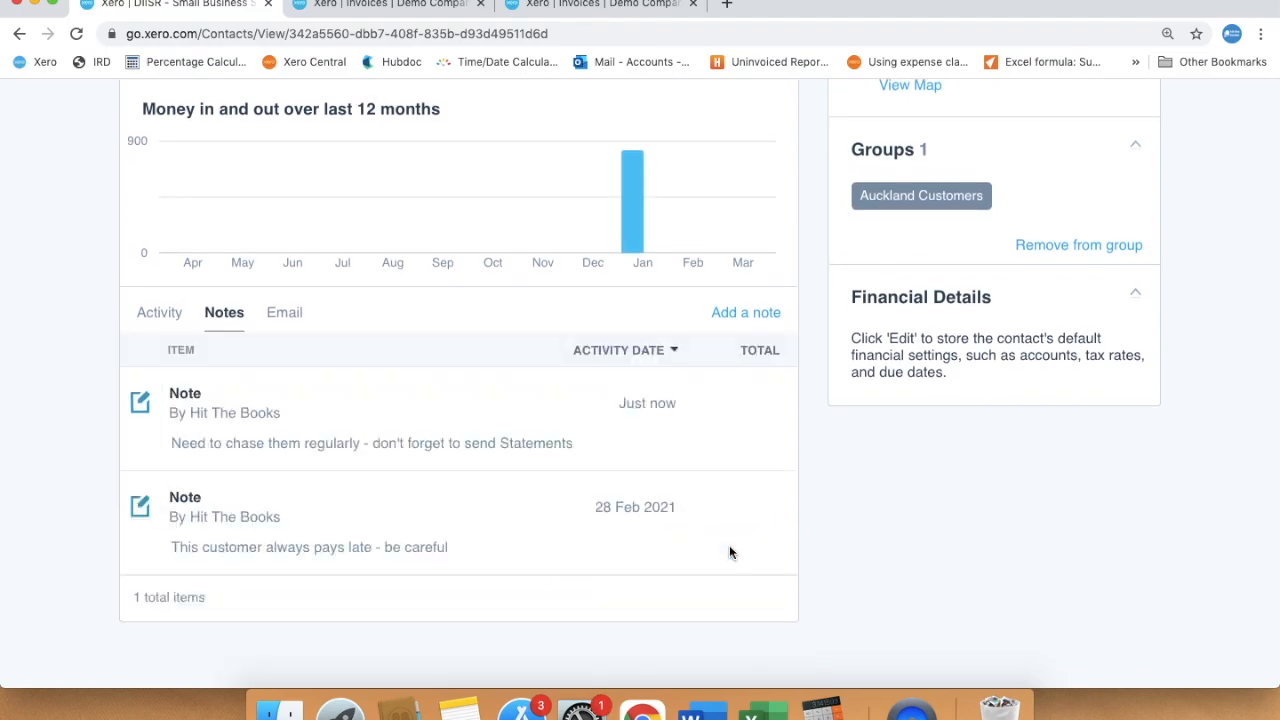
# Review the contact's Email activity and scroll back over the invoice summary
pyautogui.click(285, 313)
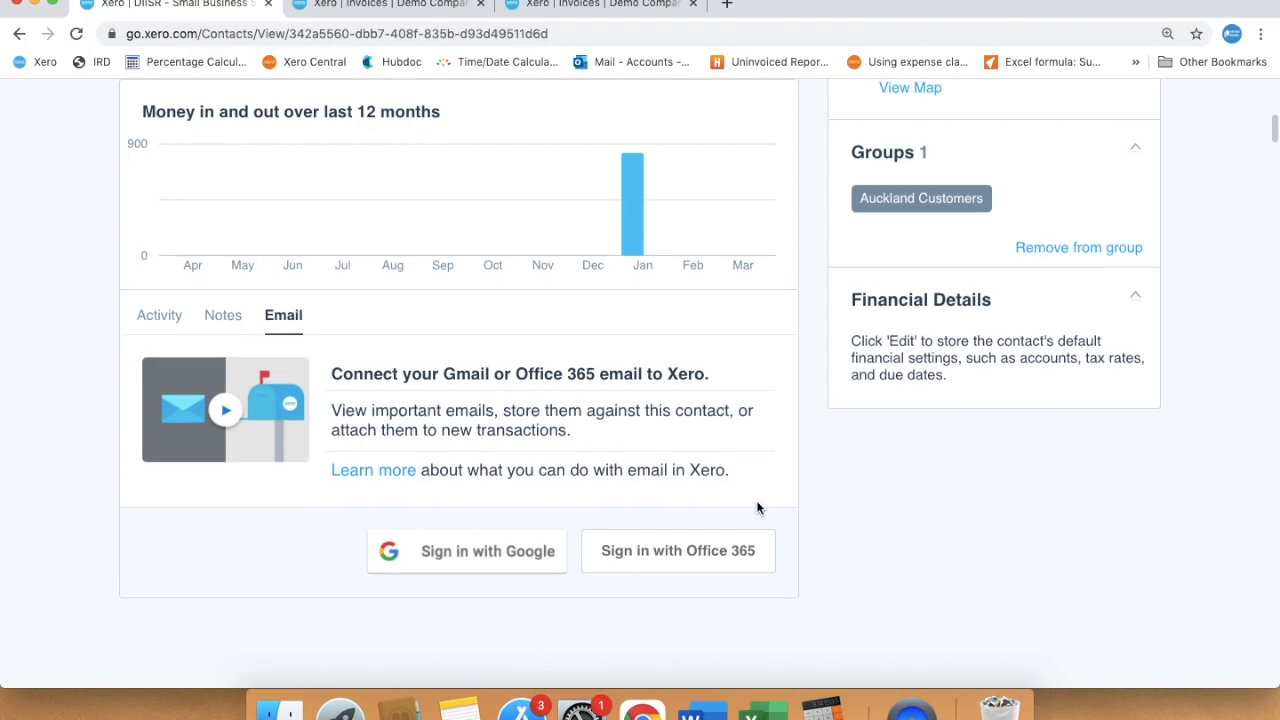
pyautogui.scroll(1, 757, 508)
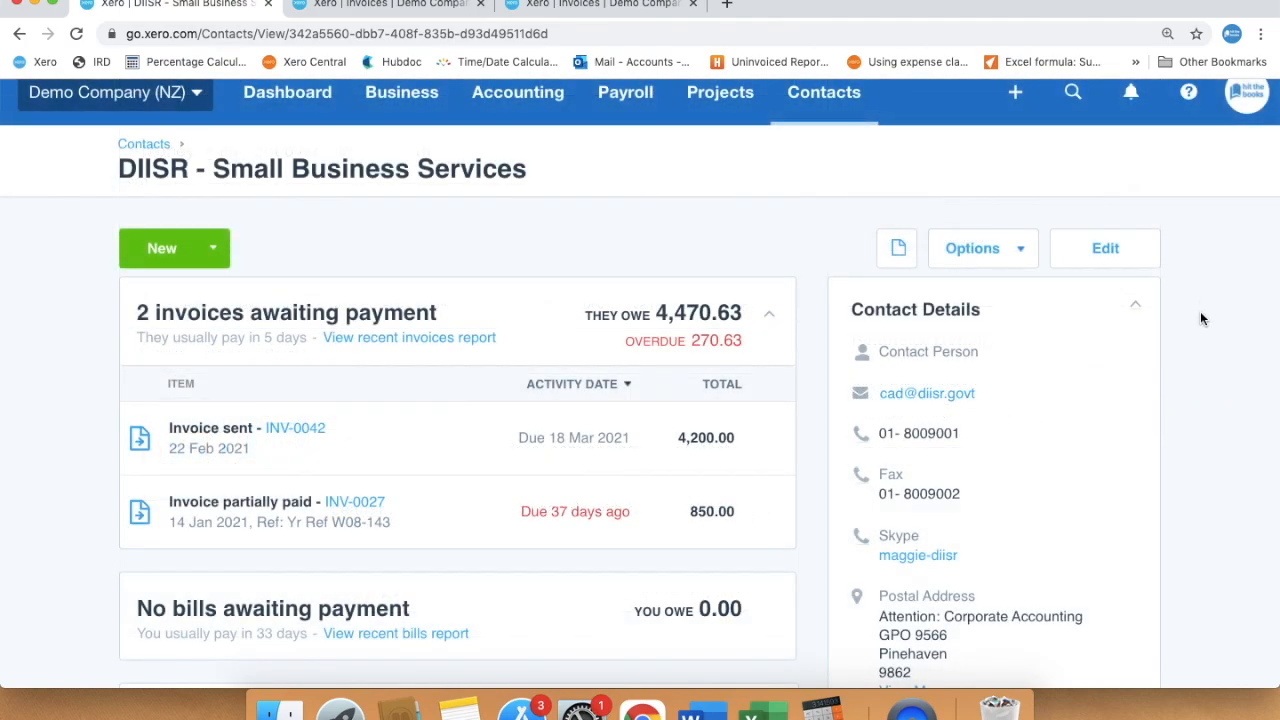
pyautogui.scroll(-5, 1186, 466)
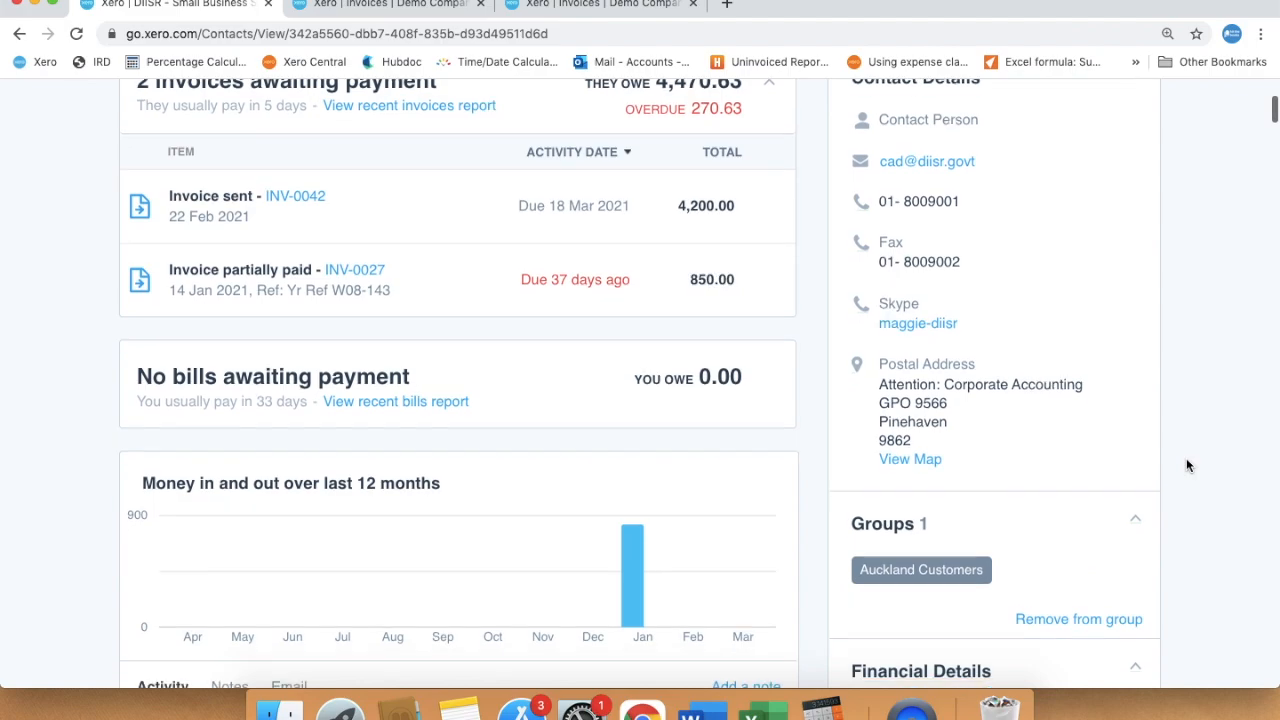
pyautogui.scroll(-3, 1187, 465)
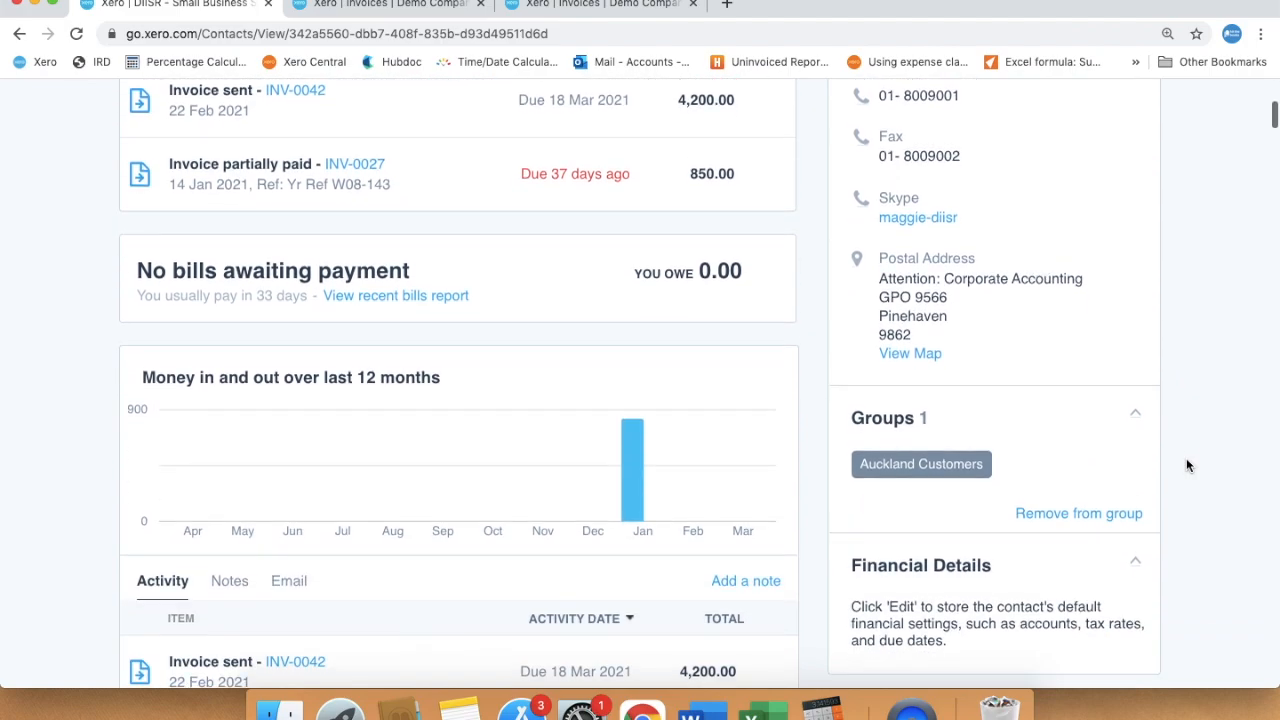
pyautogui.scroll(8, 1188, 466)
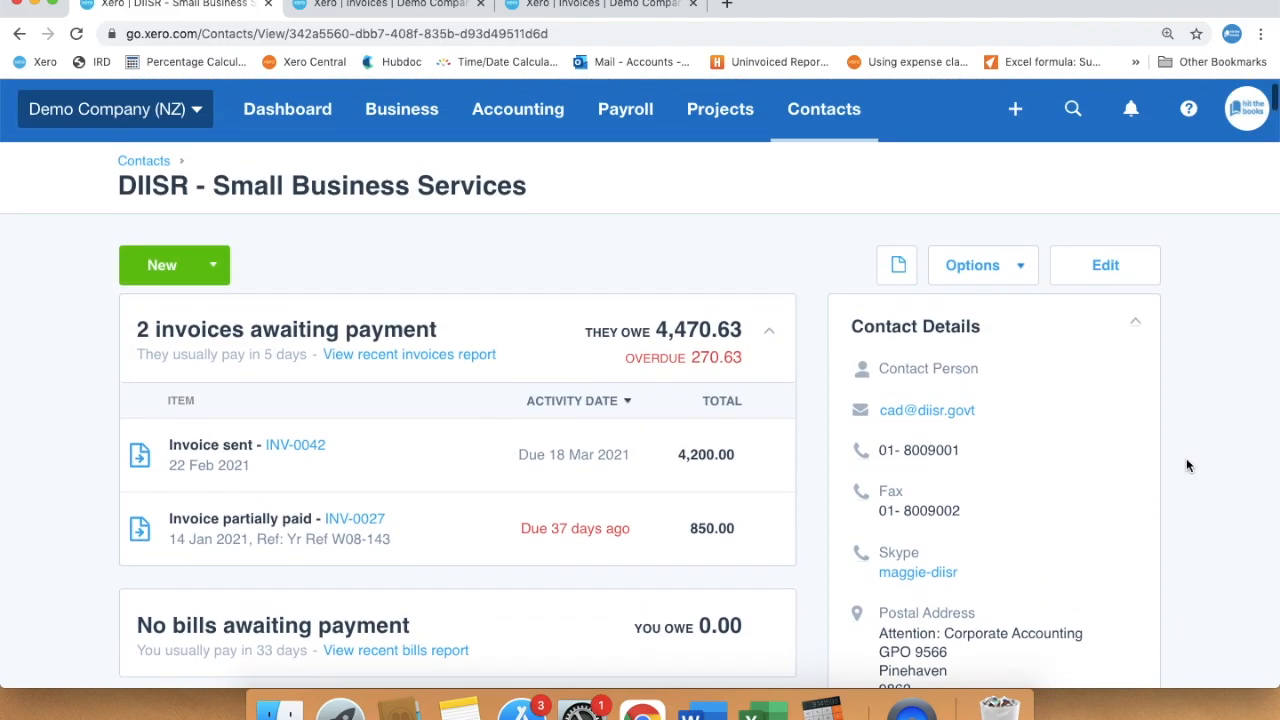
# Open the DIISR contact's edit form and scroll through its details
pyautogui.click(1110, 265)
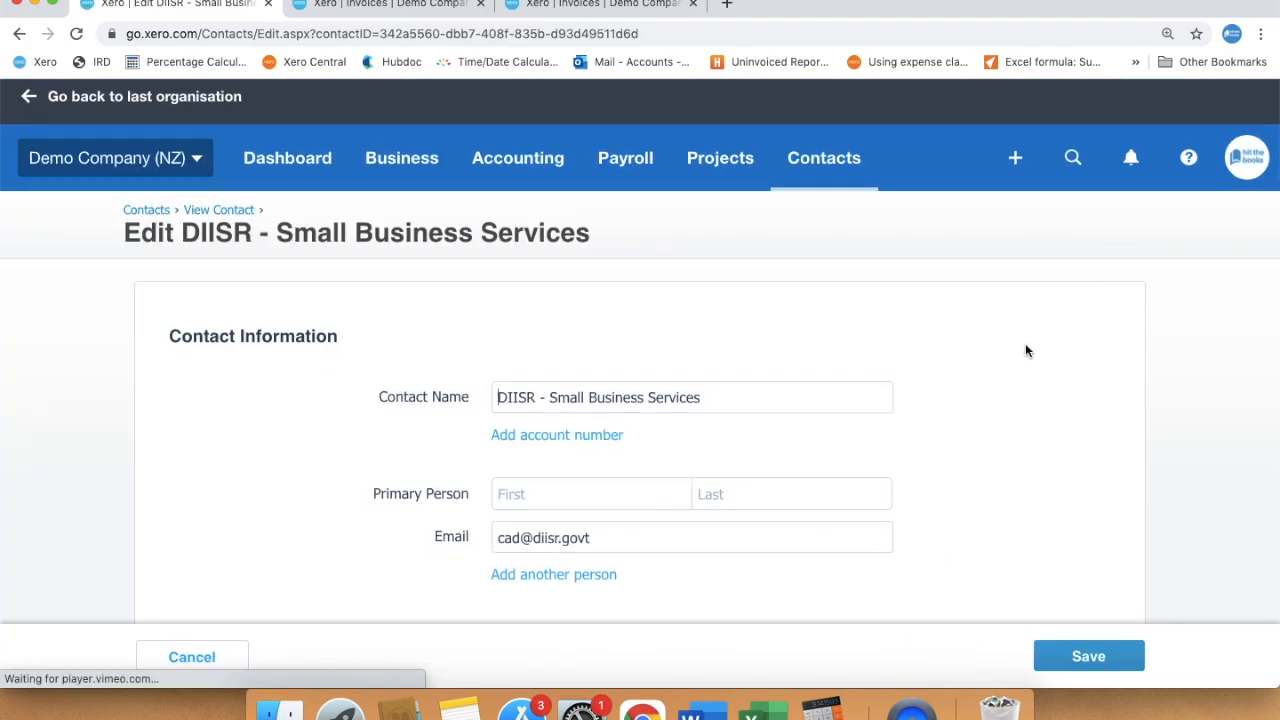
pyautogui.scroll(-2, 1025, 345)
pyautogui.scroll(-1, 948, 418)
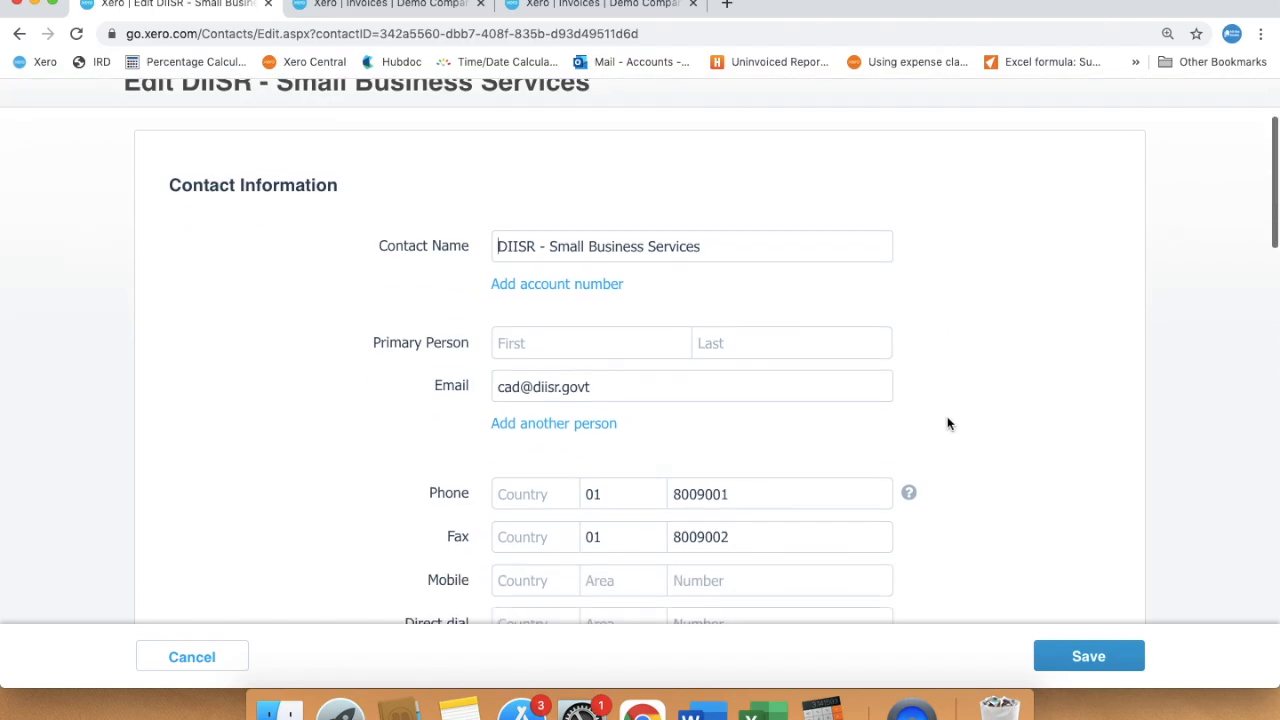
pyautogui.scroll(-1, 948, 424)
pyautogui.scroll(-1, 951, 480)
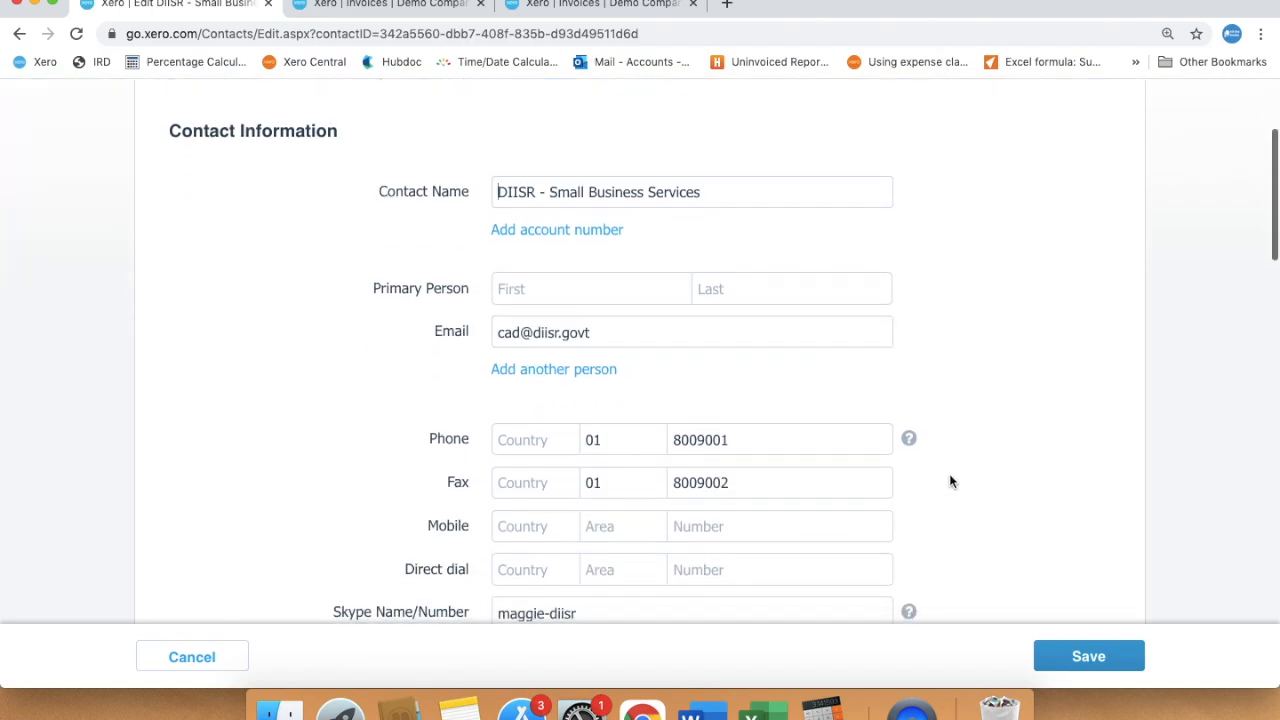
# Add another contact person with first name, last name and e-mail, included in emails
pyautogui.click(530, 355)
pyautogui.click(539, 369)
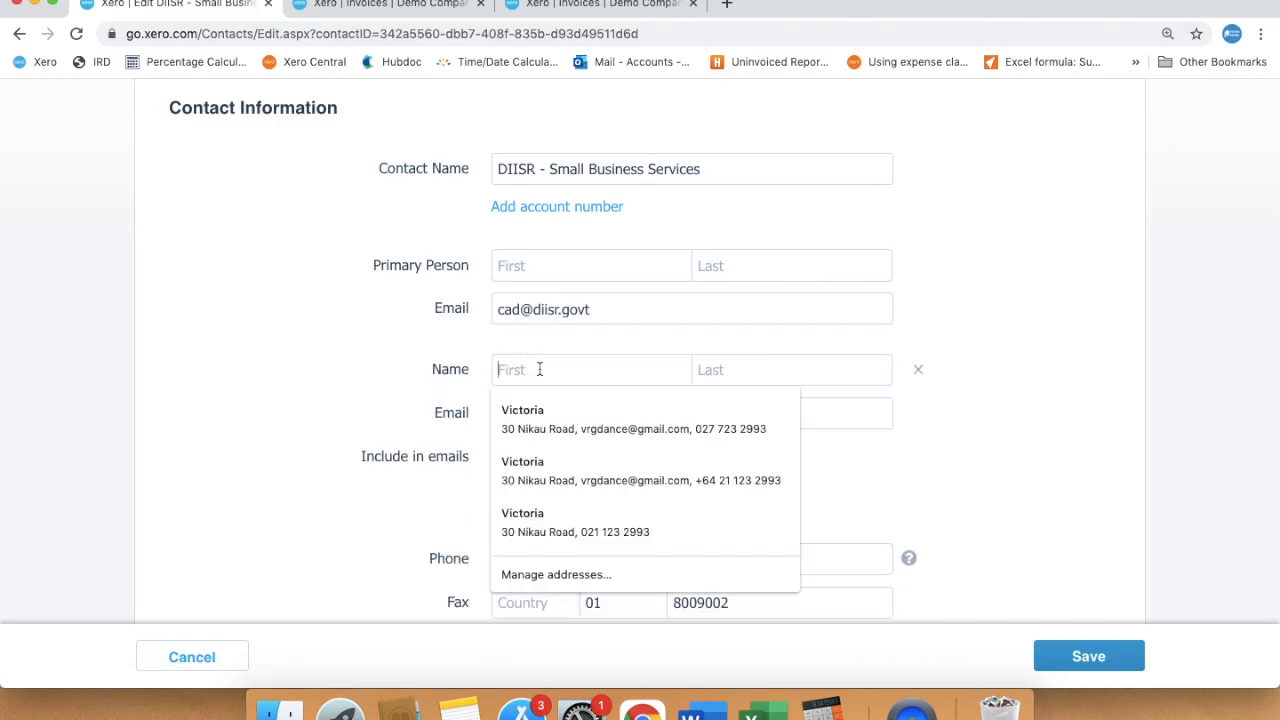
pyautogui.write('Si')
pyautogui.press('BackSpace')
pyautogui.press('BackSpace')
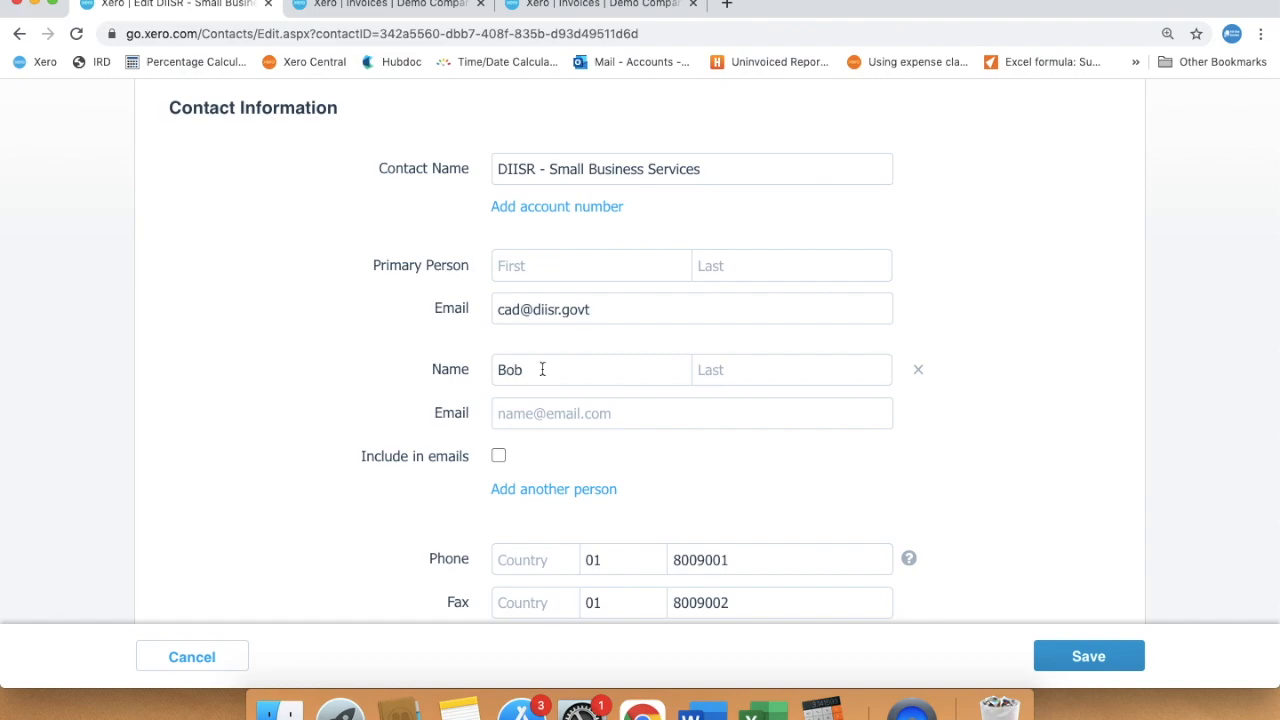
pyautogui.click(706, 368)
pyautogui.click(576, 415)
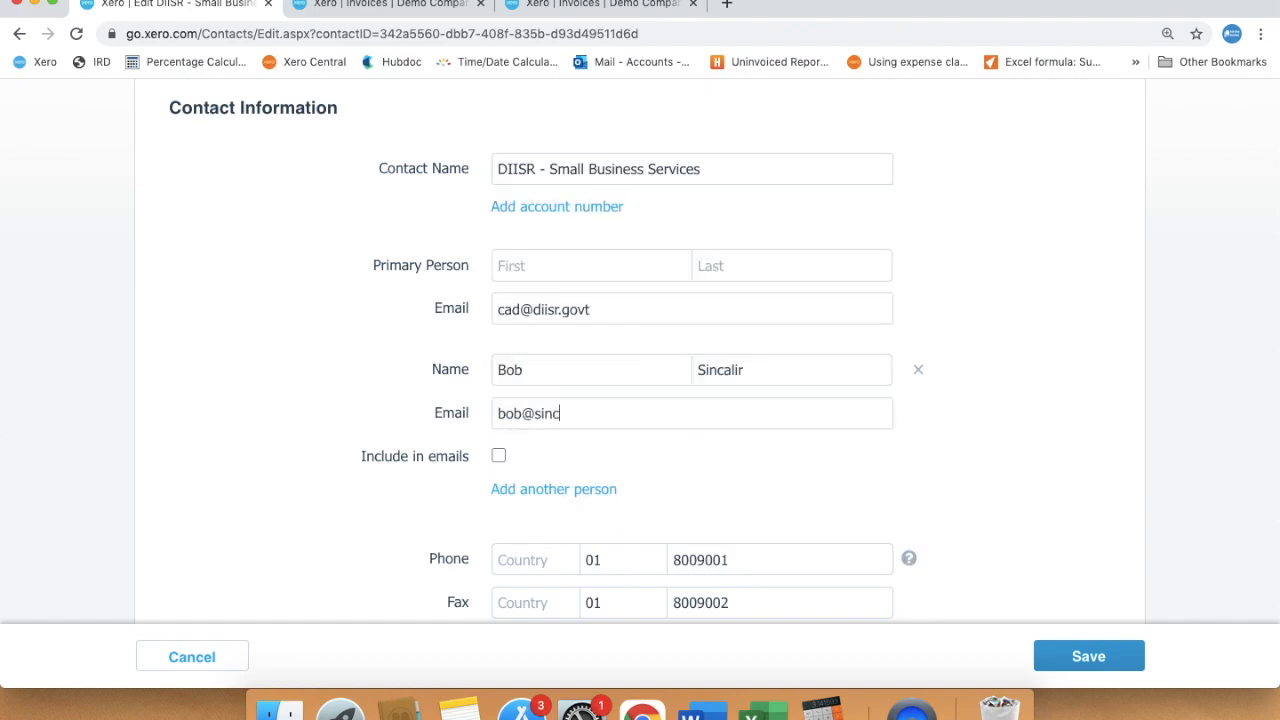
pyautogui.click(498, 455)
pyautogui.scroll(-1, 980, 485)
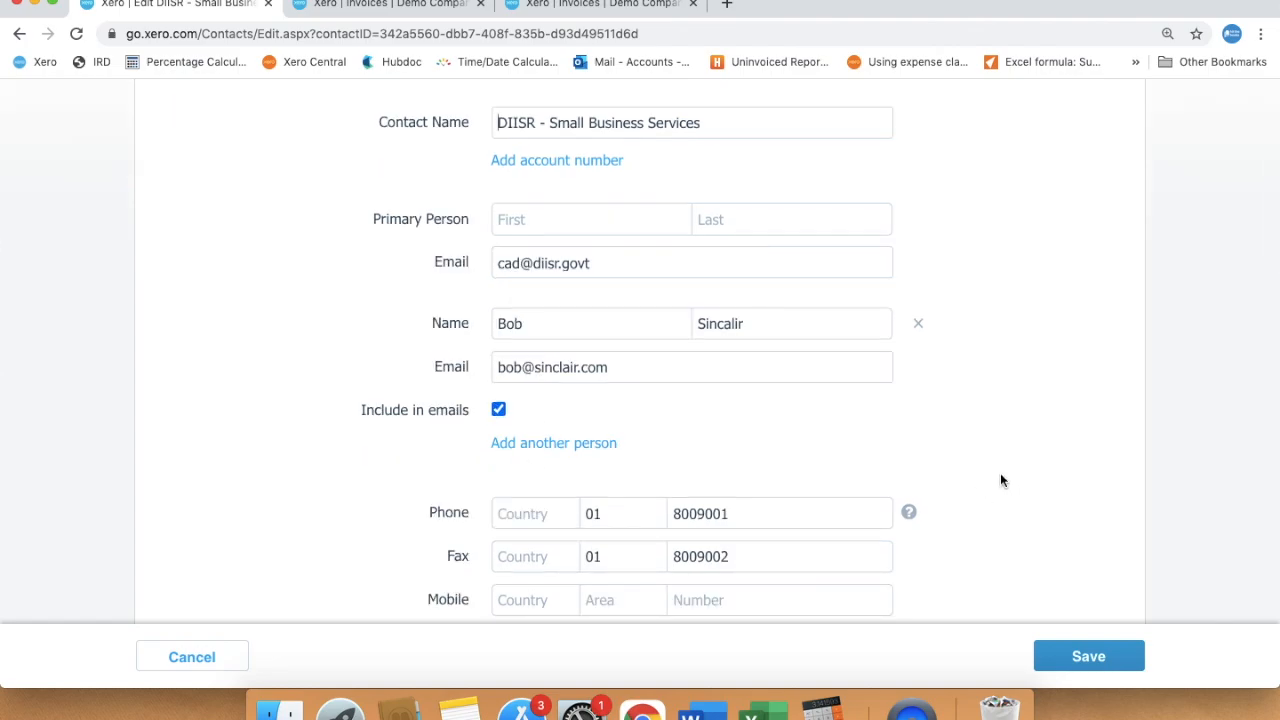
pyautogui.scroll(-2, 1001, 481)
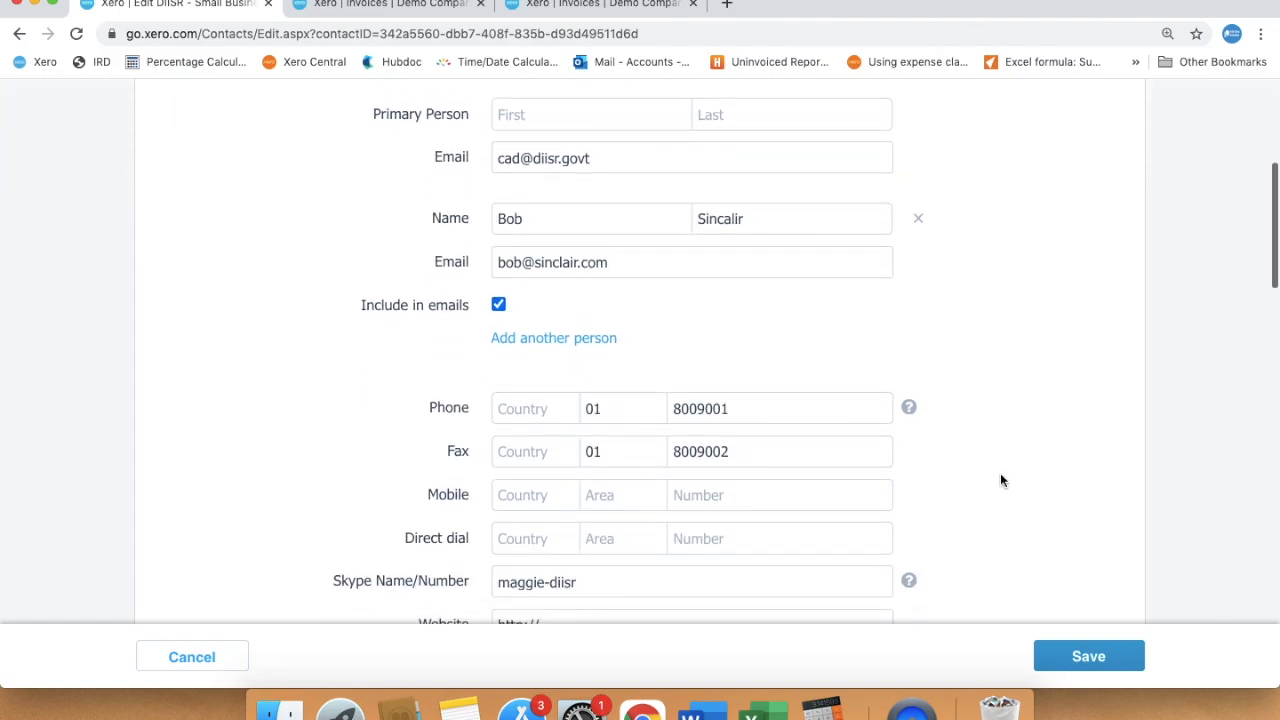
pyautogui.scroll(-4, 1001, 481)
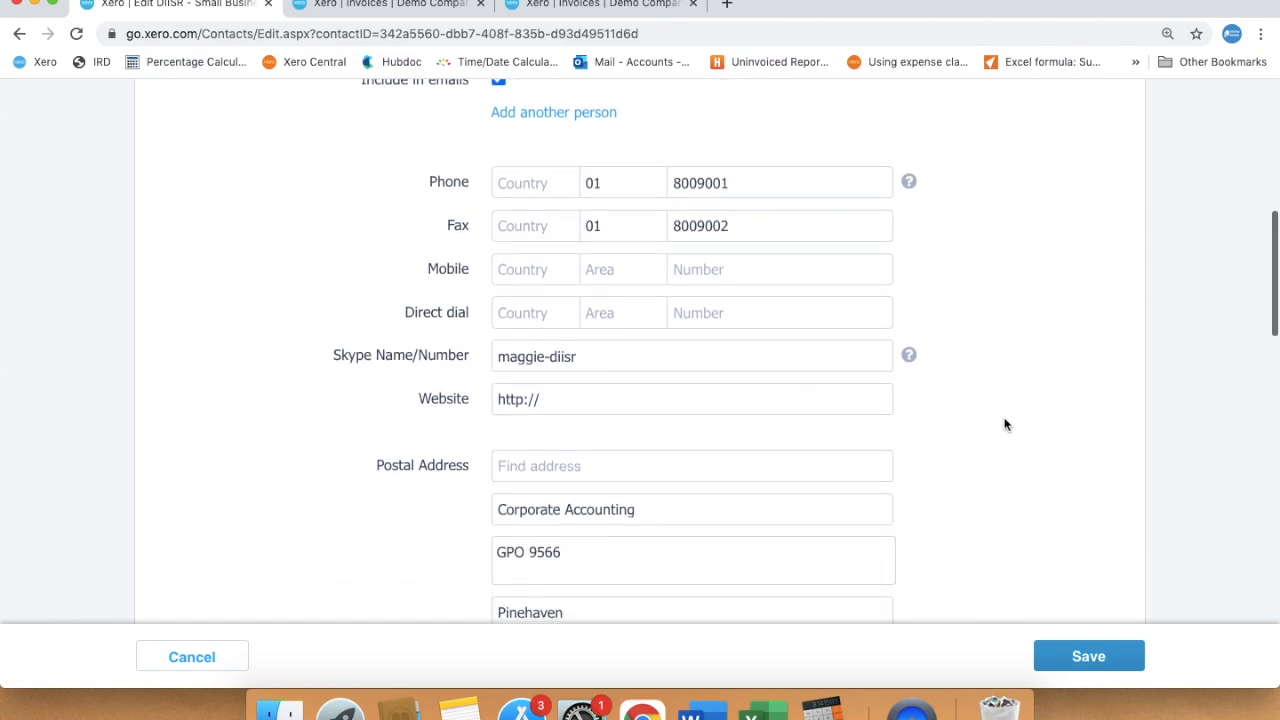
pyautogui.scroll(-2, 1002, 452)
pyautogui.scroll(-2, 1002, 457)
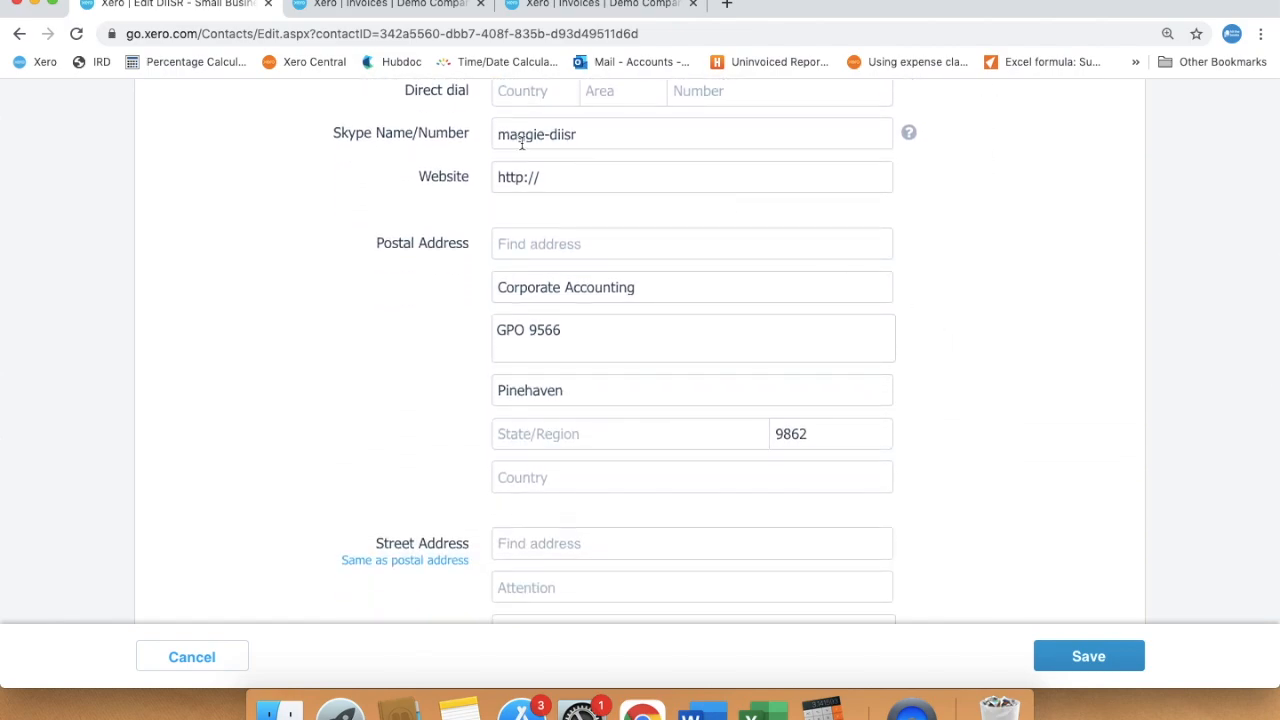
pyautogui.scroll(-6, 983, 398)
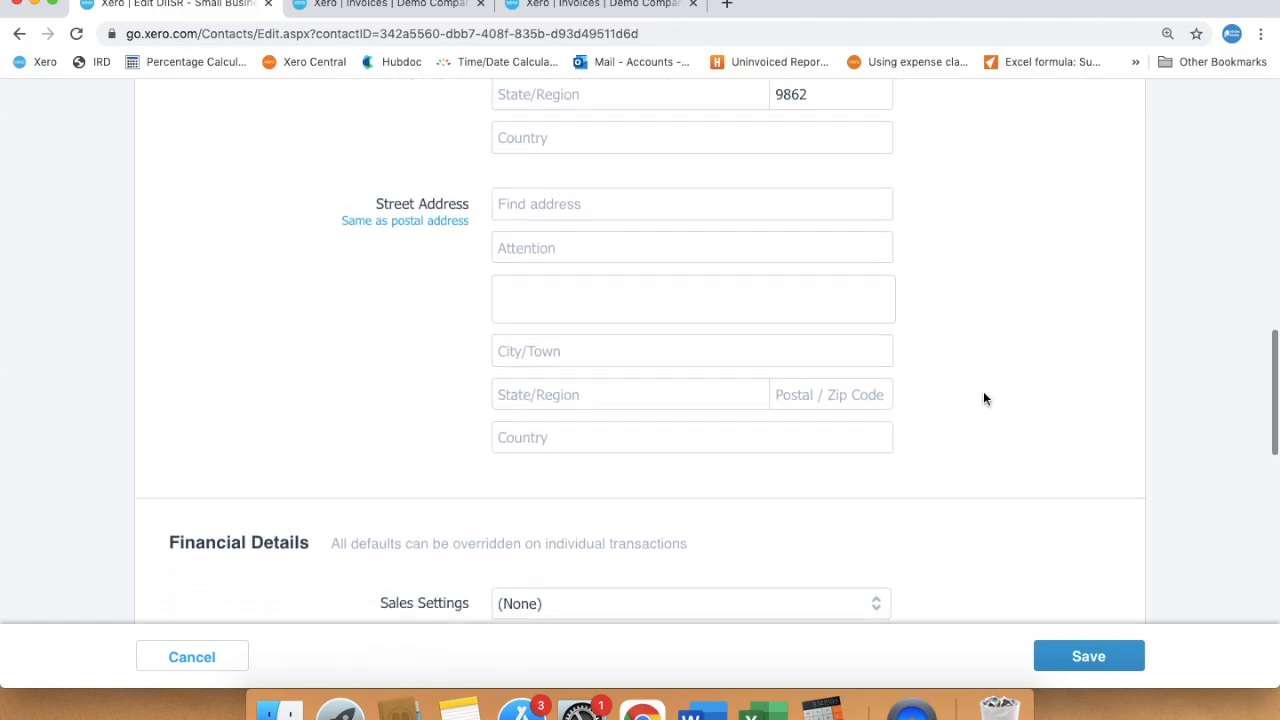
# Set the contact's Sales default account to 260 - Other Revenue
pyautogui.scroll(-3, 983, 398)
pyautogui.scroll(-4, 983, 398)
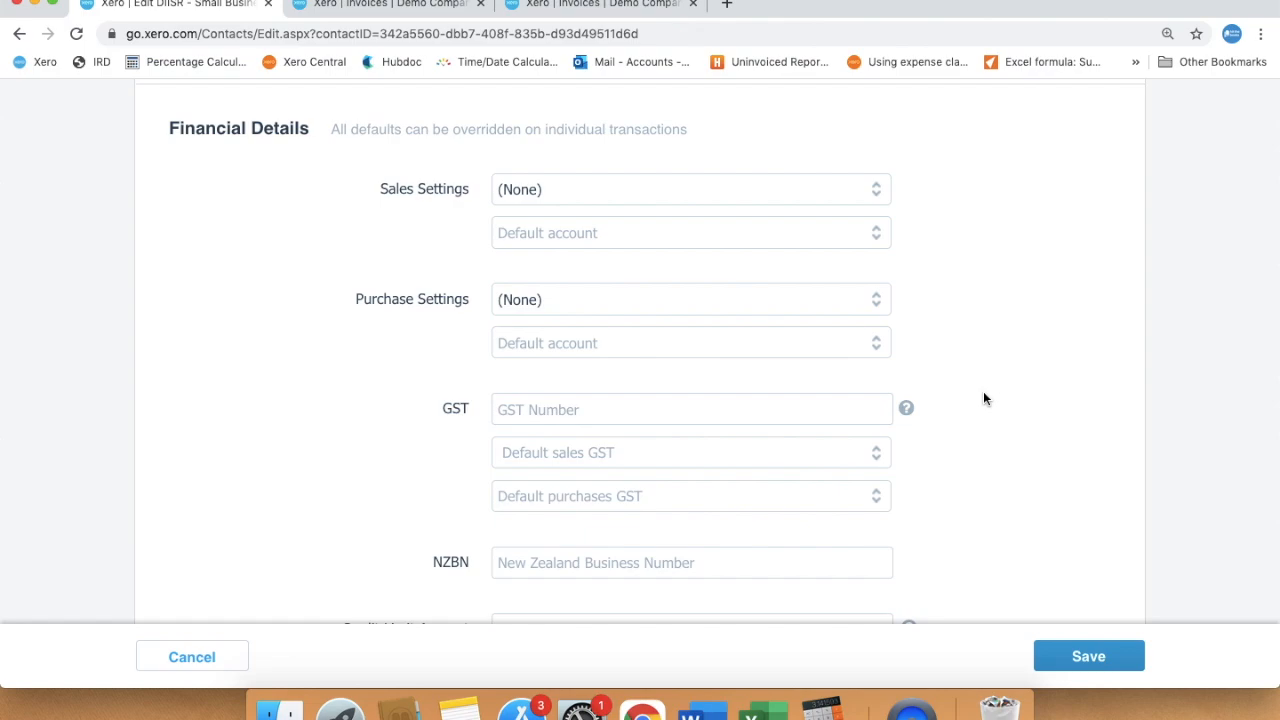
pyautogui.scroll(-6, 1006, 400)
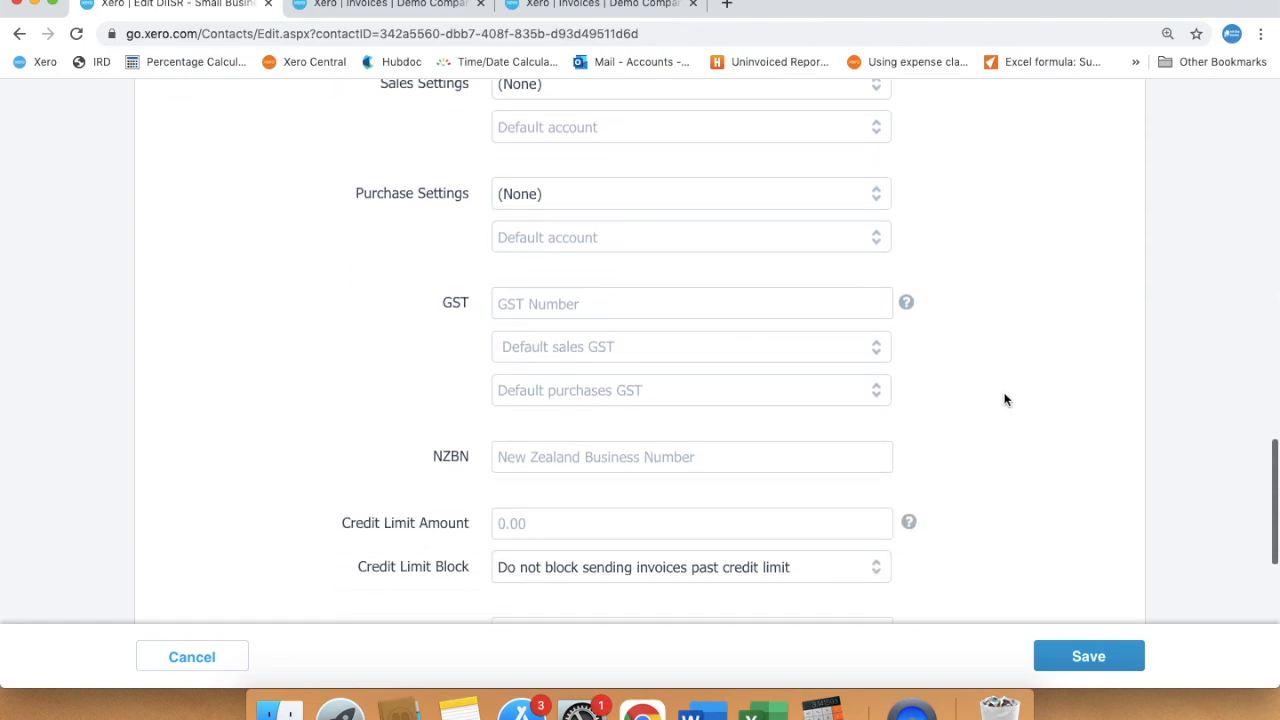
pyautogui.scroll(-5, 1006, 400)
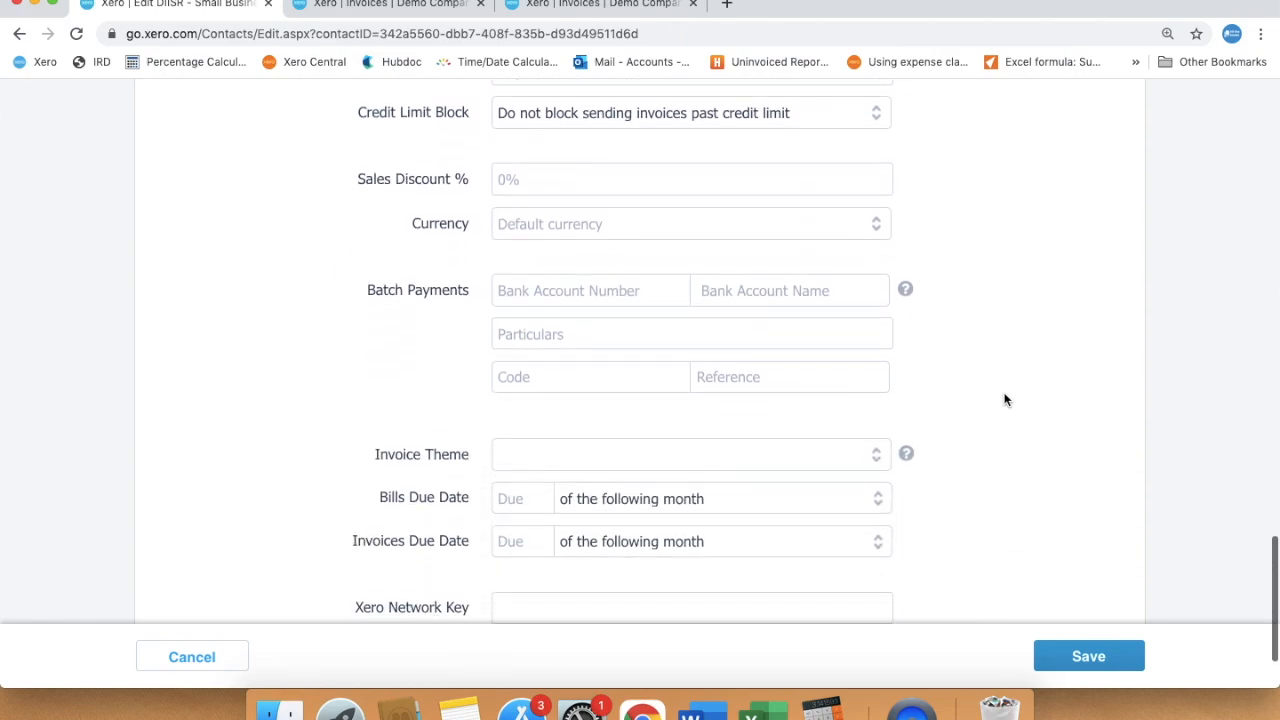
pyautogui.scroll(12, 1006, 400)
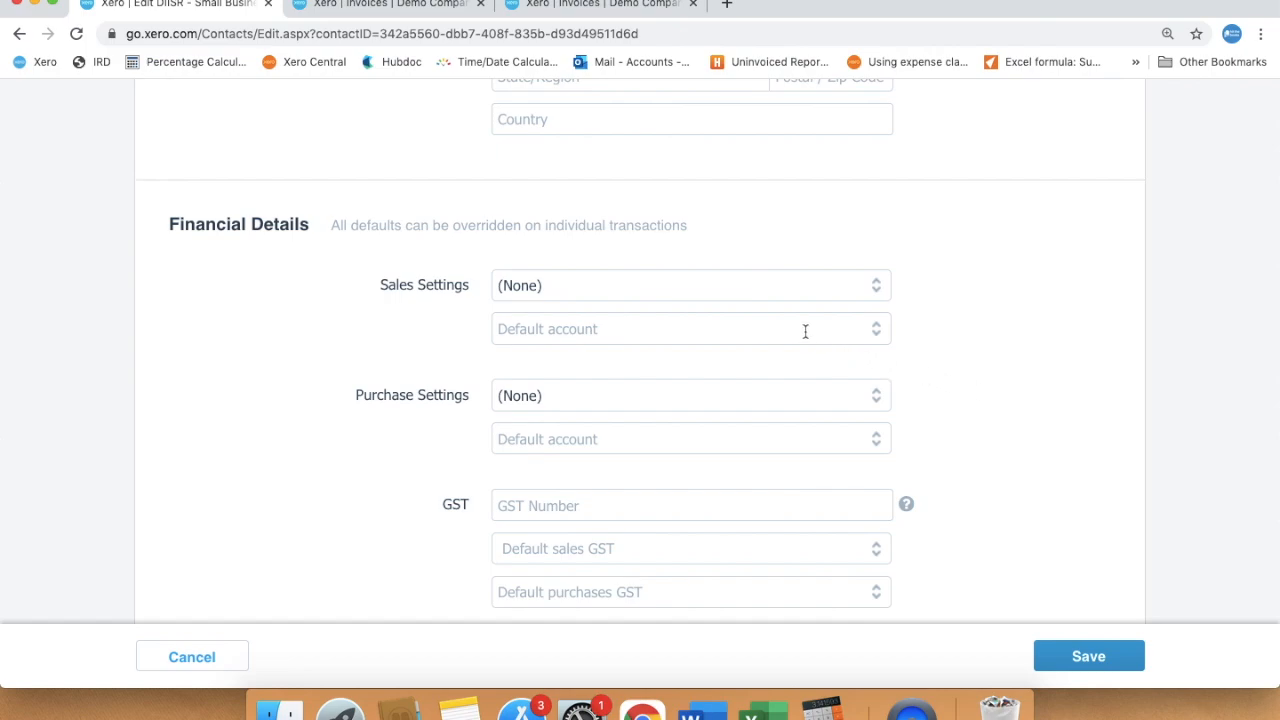
pyautogui.click(877, 338)
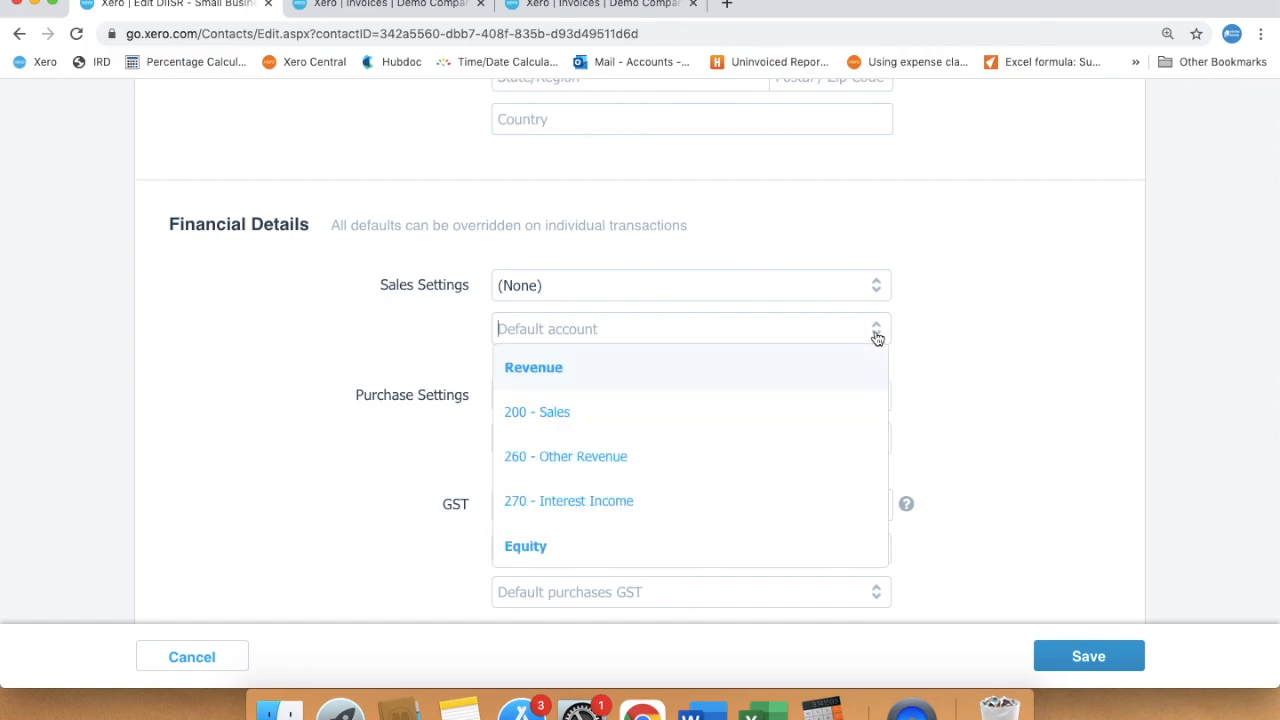
pyautogui.click(714, 458)
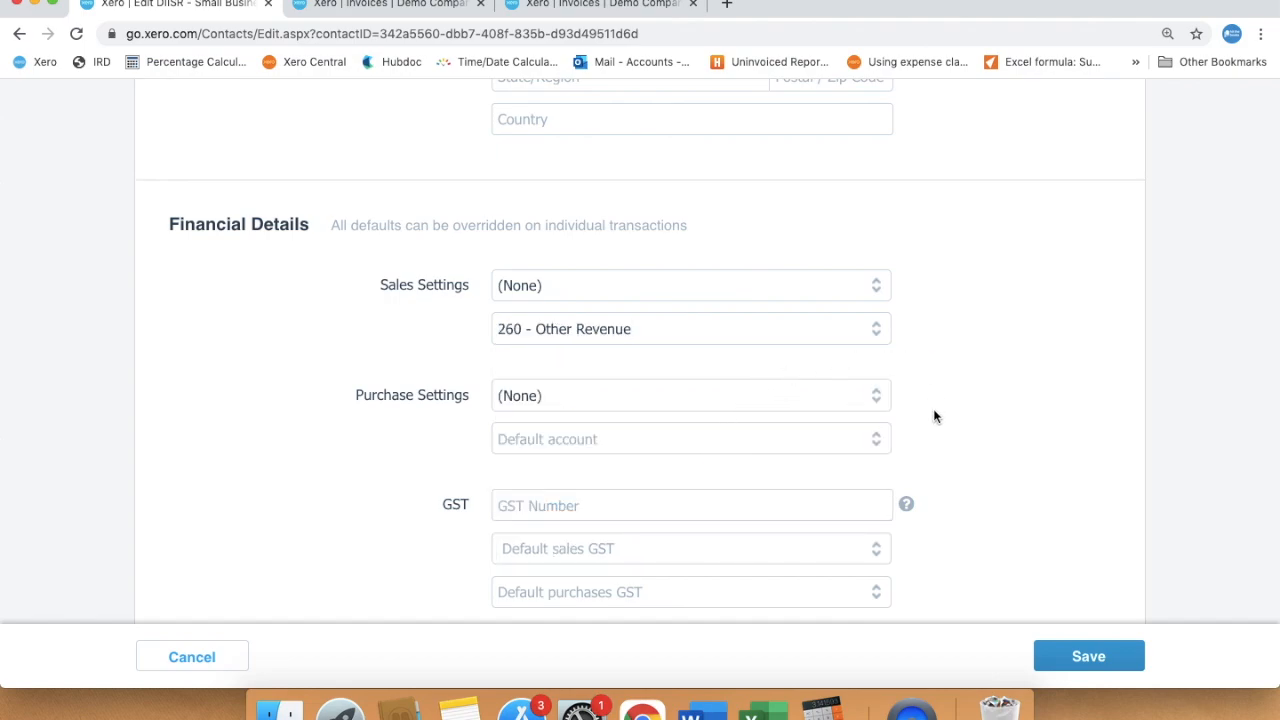
# Choose Special Projects as the contact's invoice theme
pyautogui.scroll(-5, 935, 416)
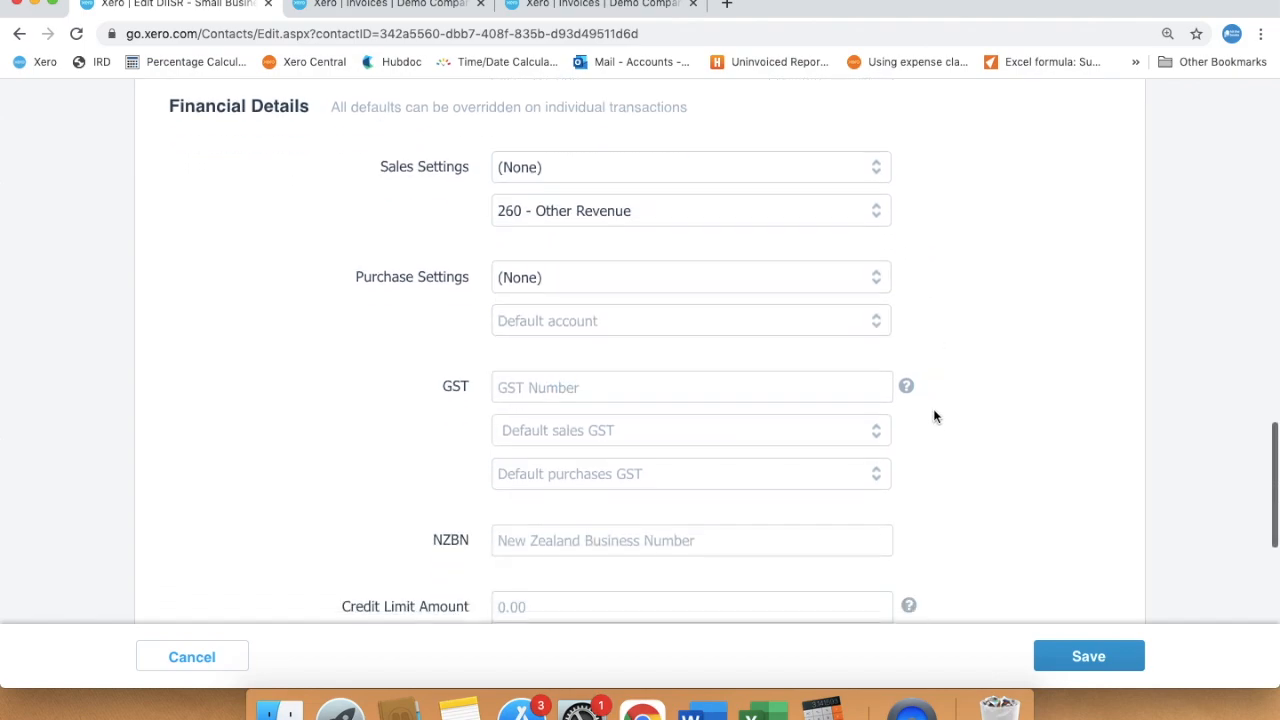
pyautogui.scroll(-5, 935, 416)
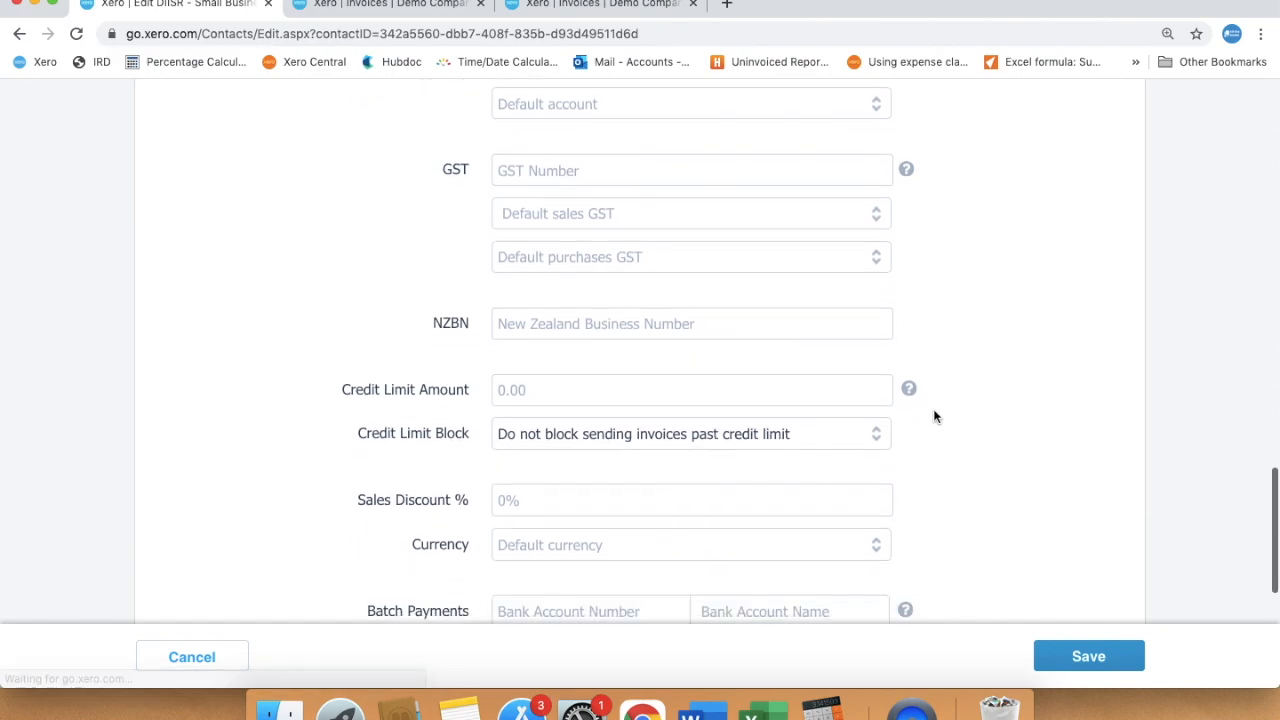
pyautogui.scroll(-2, 935, 416)
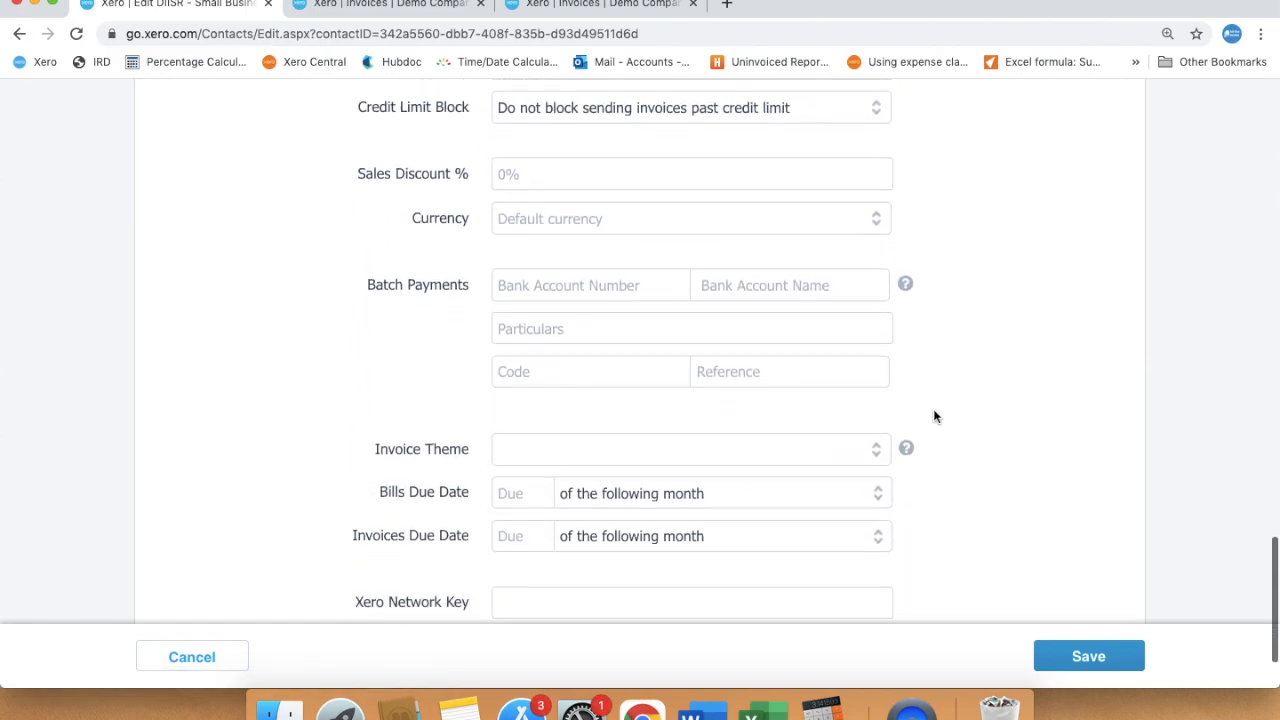
pyautogui.click(878, 415)
pyautogui.click(809, 538)
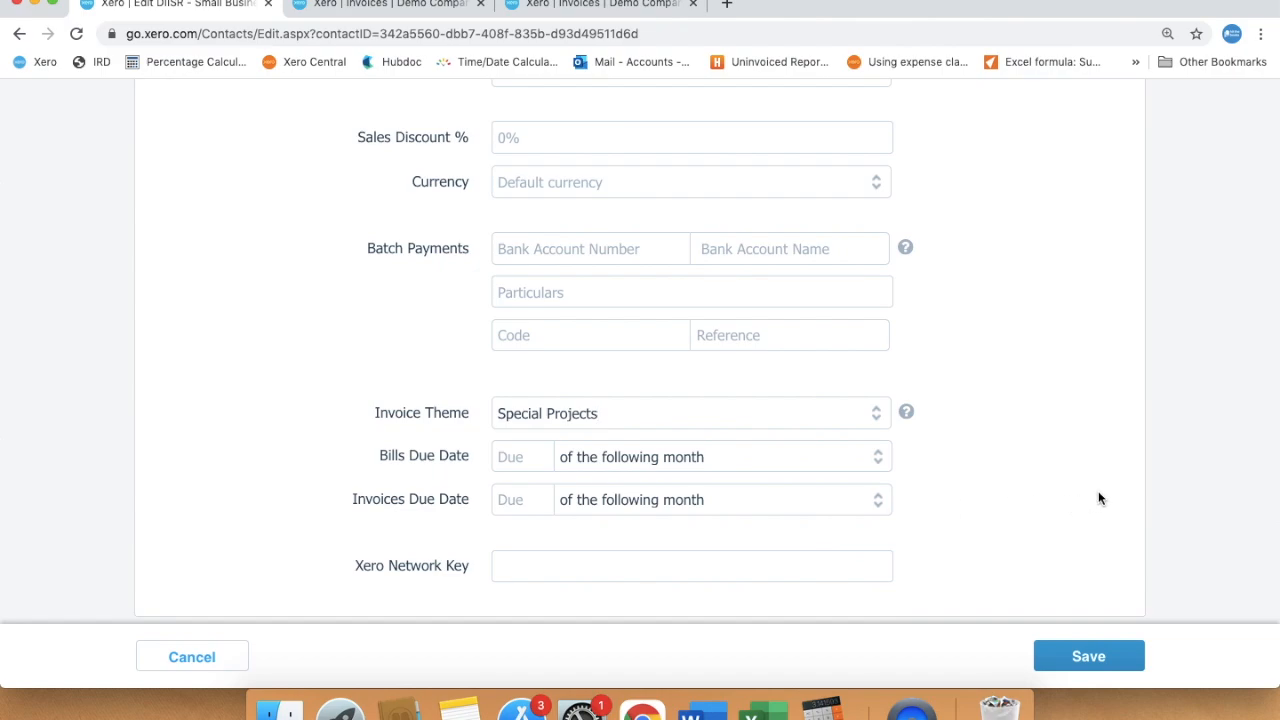
# Make invoices due on the 20th of the following month and save the contact
pyautogui.scroll(-2, 1089, 490)
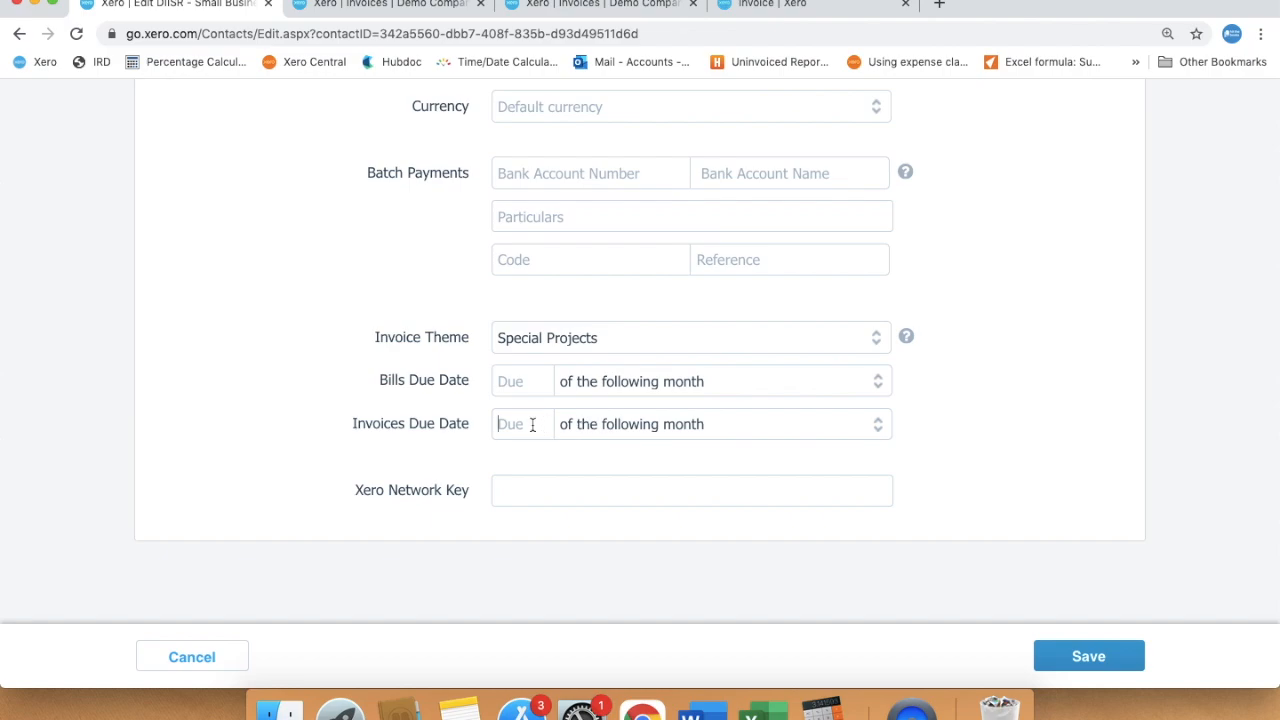
pyautogui.write('20')
pyautogui.click(949, 470)
pyautogui.click(1085, 660)
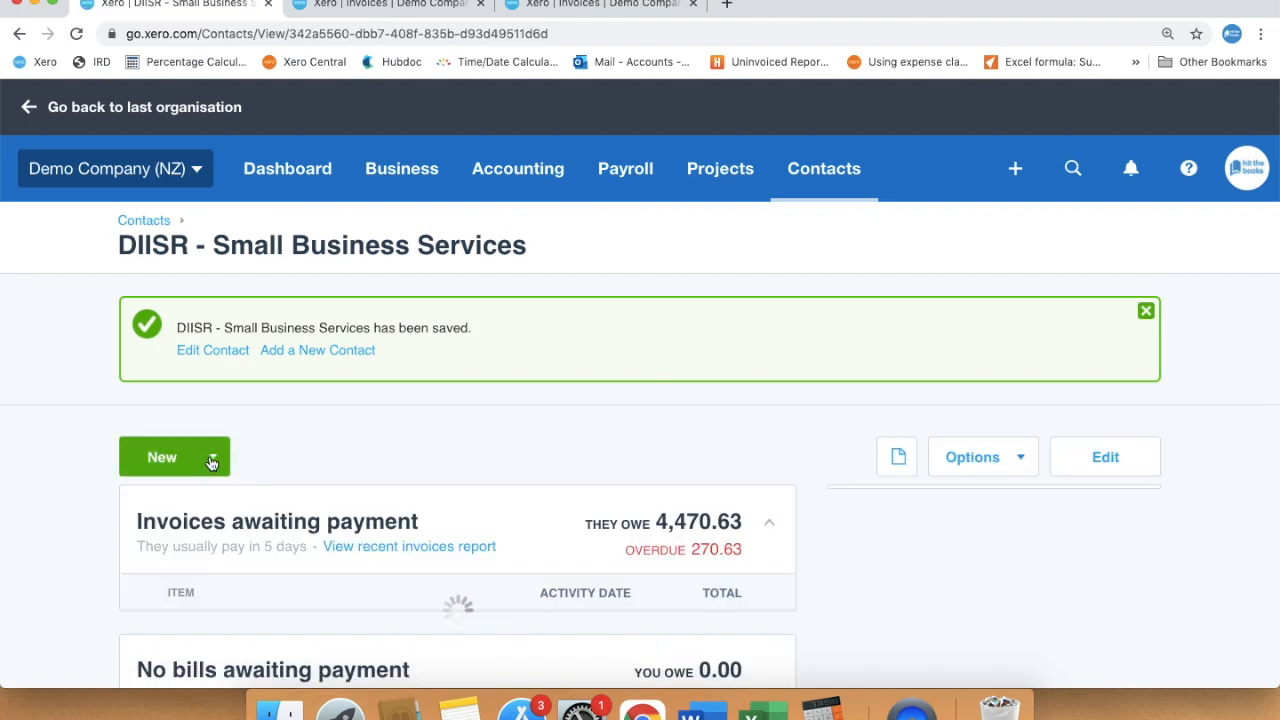
# Start a new sales invoice for DIISR in a separate tab
pyautogui.click(213, 460)
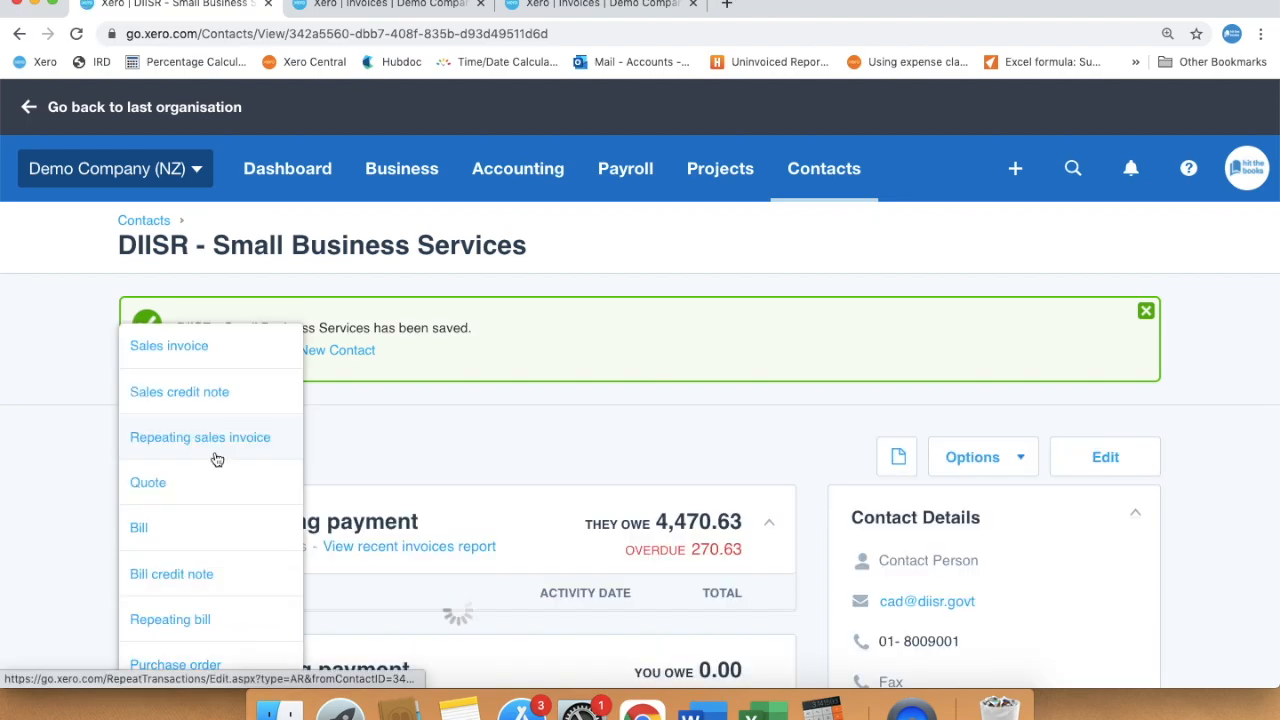
pyautogui.rightClick(203, 345)
pyautogui.click(313, 214)
pyautogui.click(813, 4)
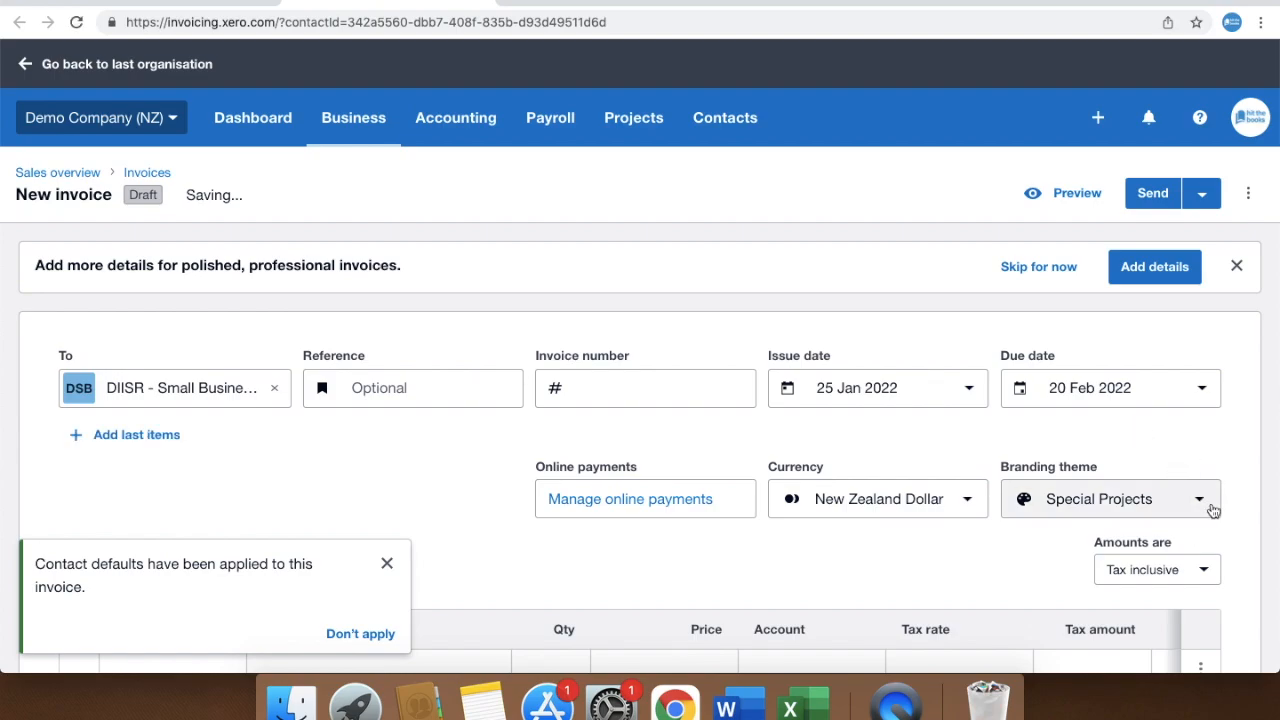
pyautogui.scroll(-5, 1207, 528)
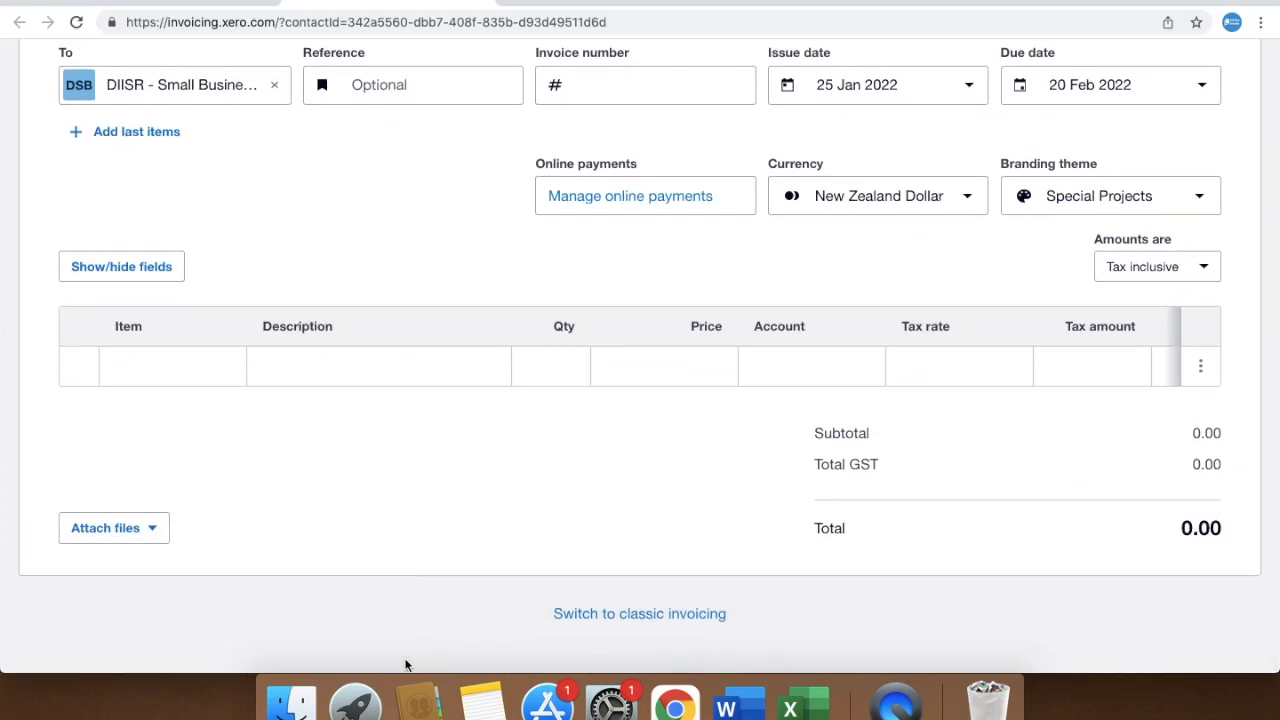
# Add an invoice line 'Special items' with quantity 1 and price 50.00
pyautogui.click(362, 366)
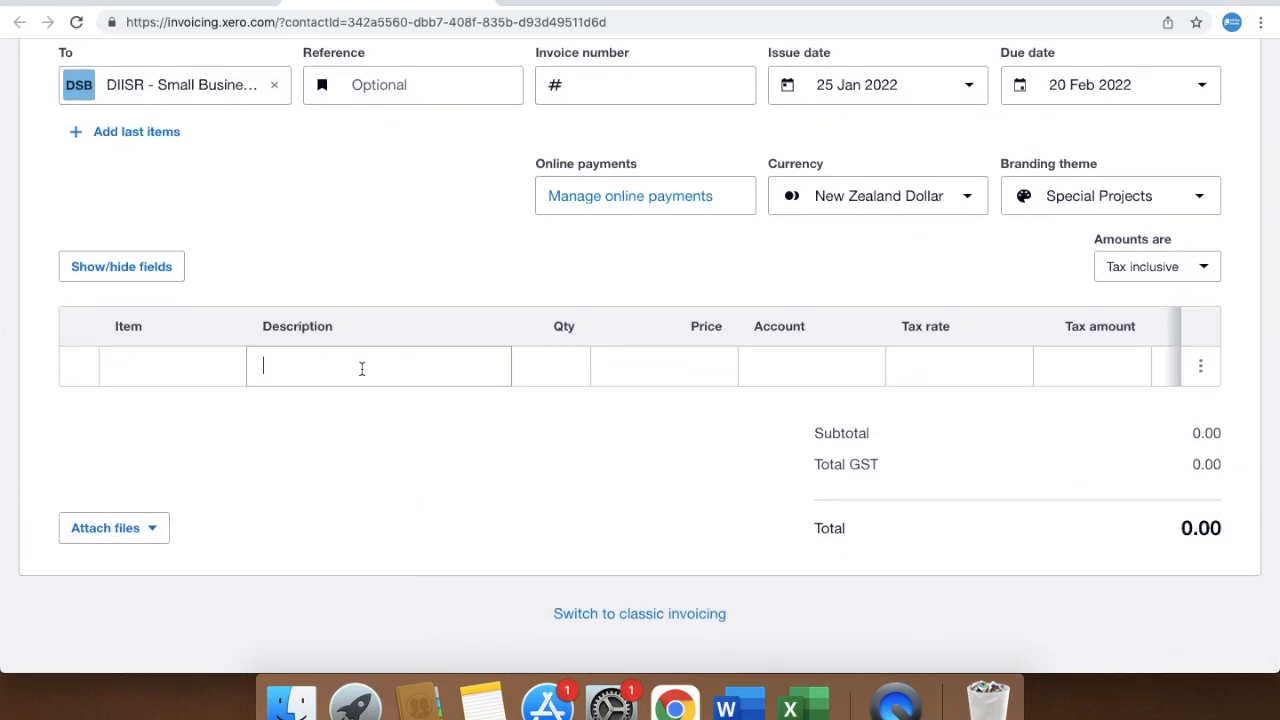
pyautogui.write('Speci')
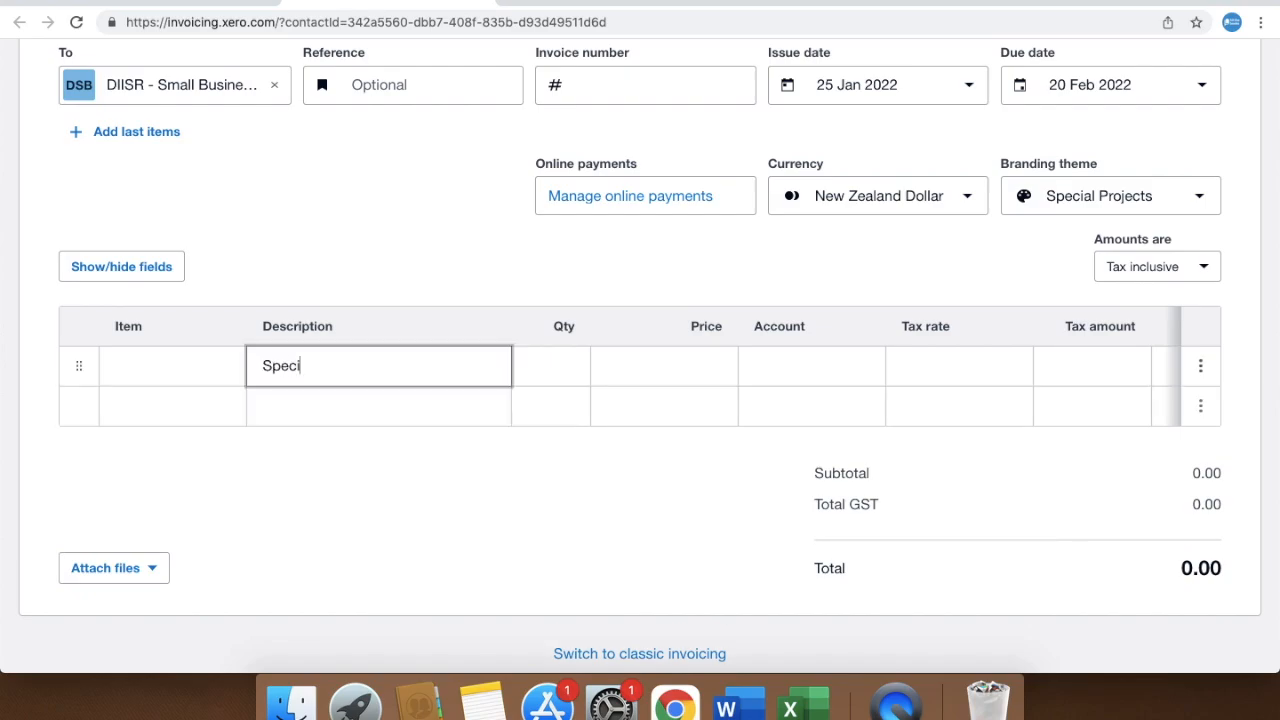
pyautogui.write('al items')
pyautogui.click(566, 366)
pyautogui.write('1')
pyautogui.click(697, 380)
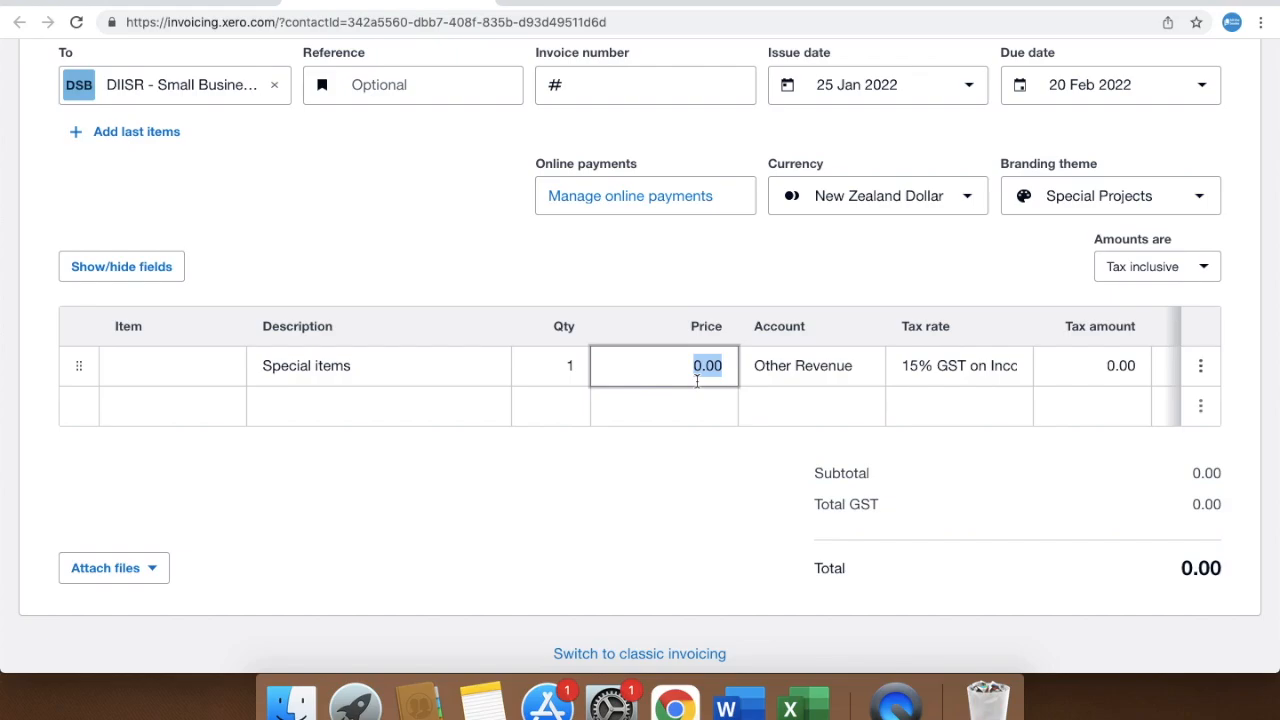
pyautogui.write('50')
pyautogui.click(870, 378)
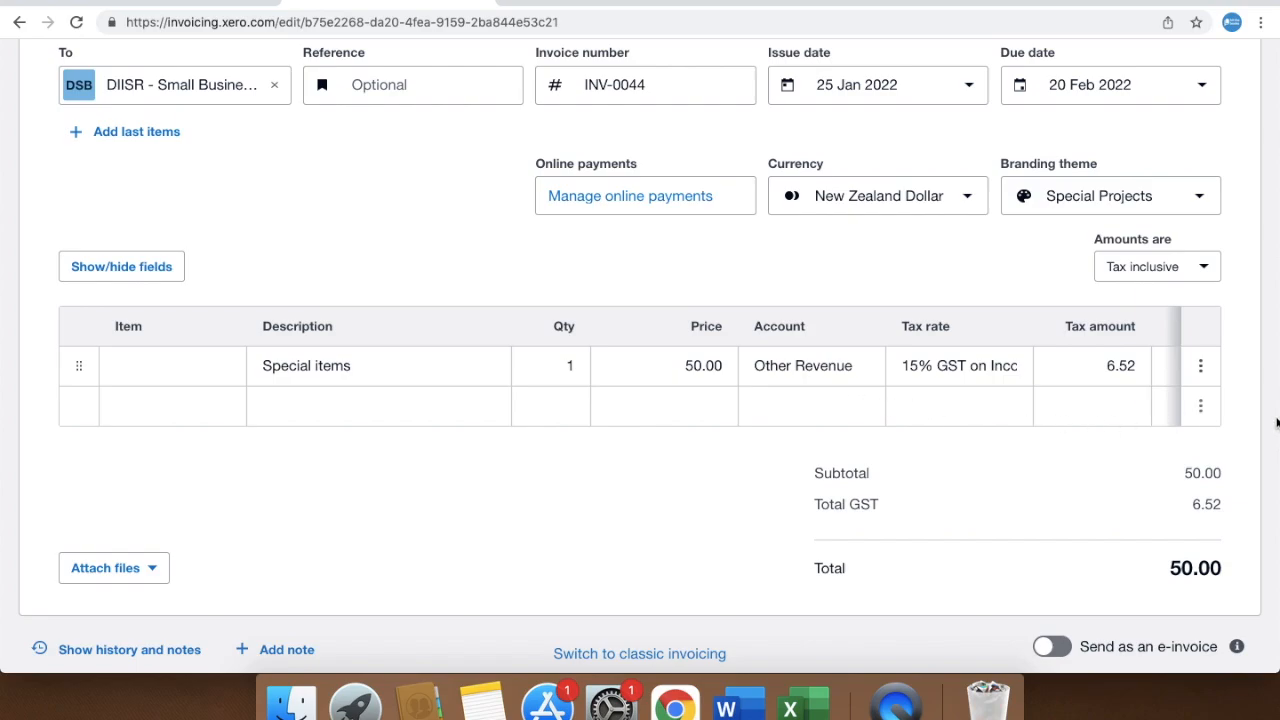
# Approve invoice INV-0044 and mark it as done
pyautogui.scroll(-1, 1274, 448)
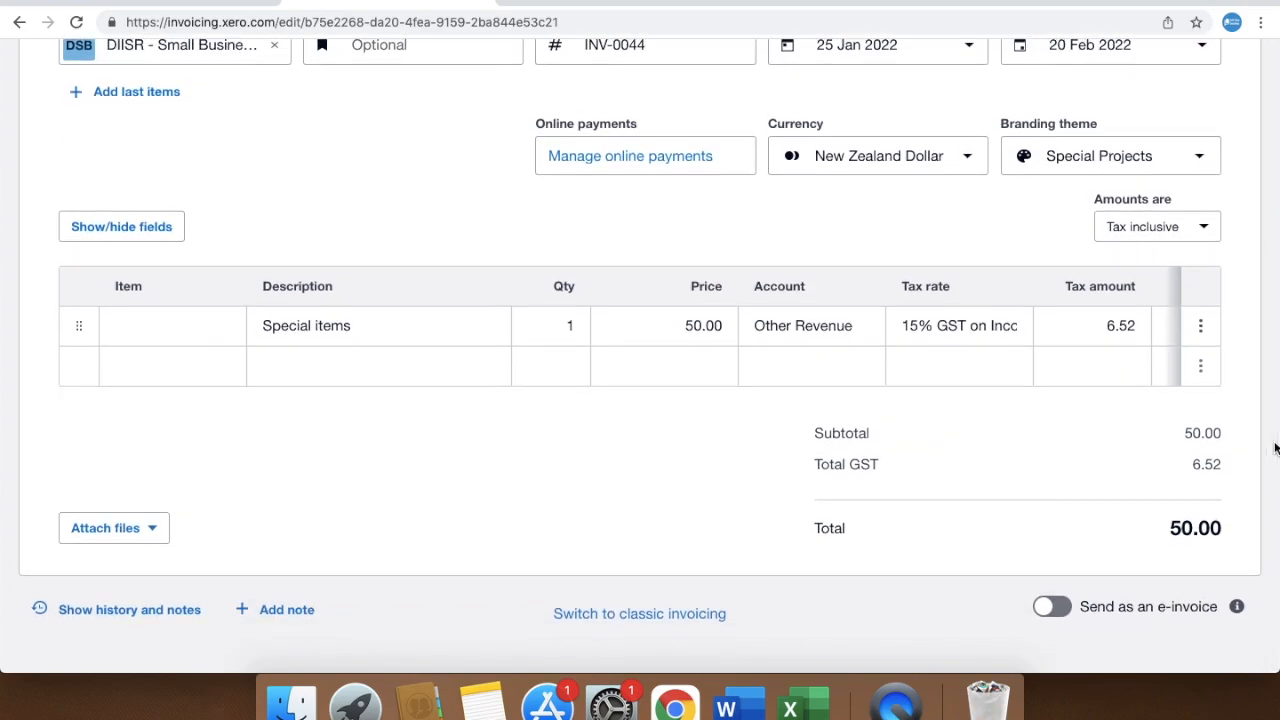
pyautogui.scroll(5, 1274, 448)
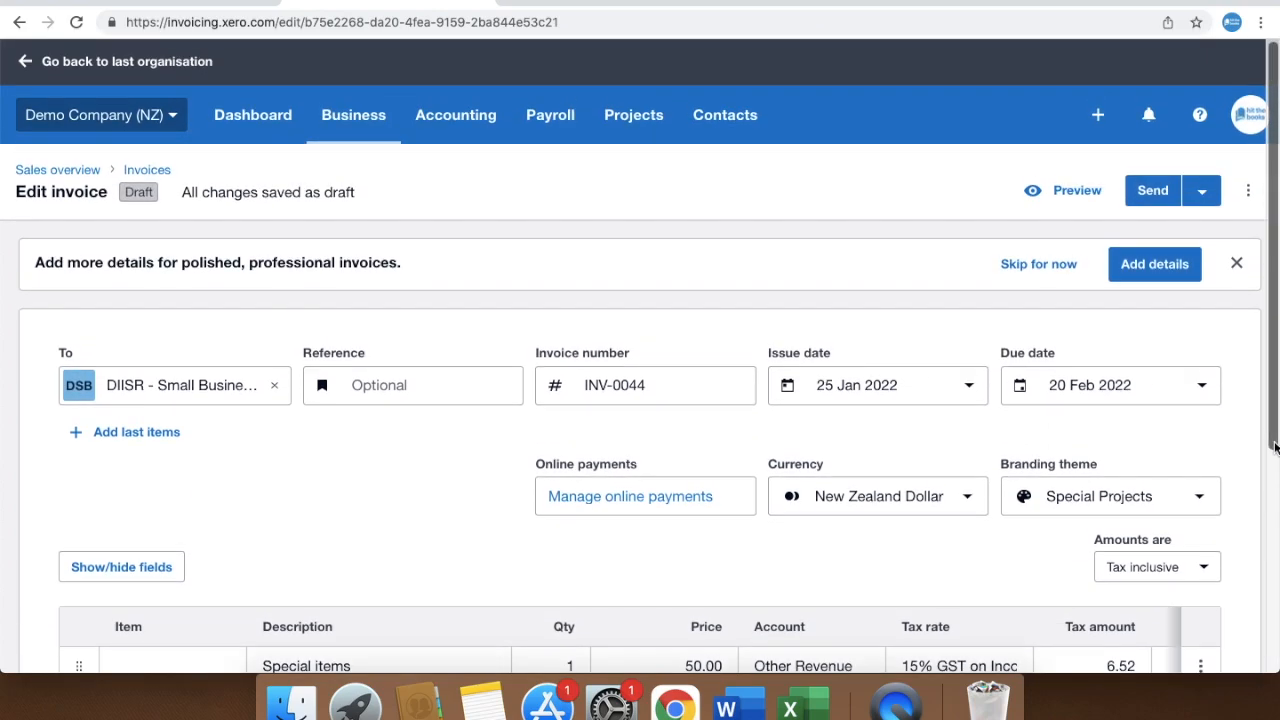
pyautogui.click(1203, 200)
pyautogui.click(1163, 361)
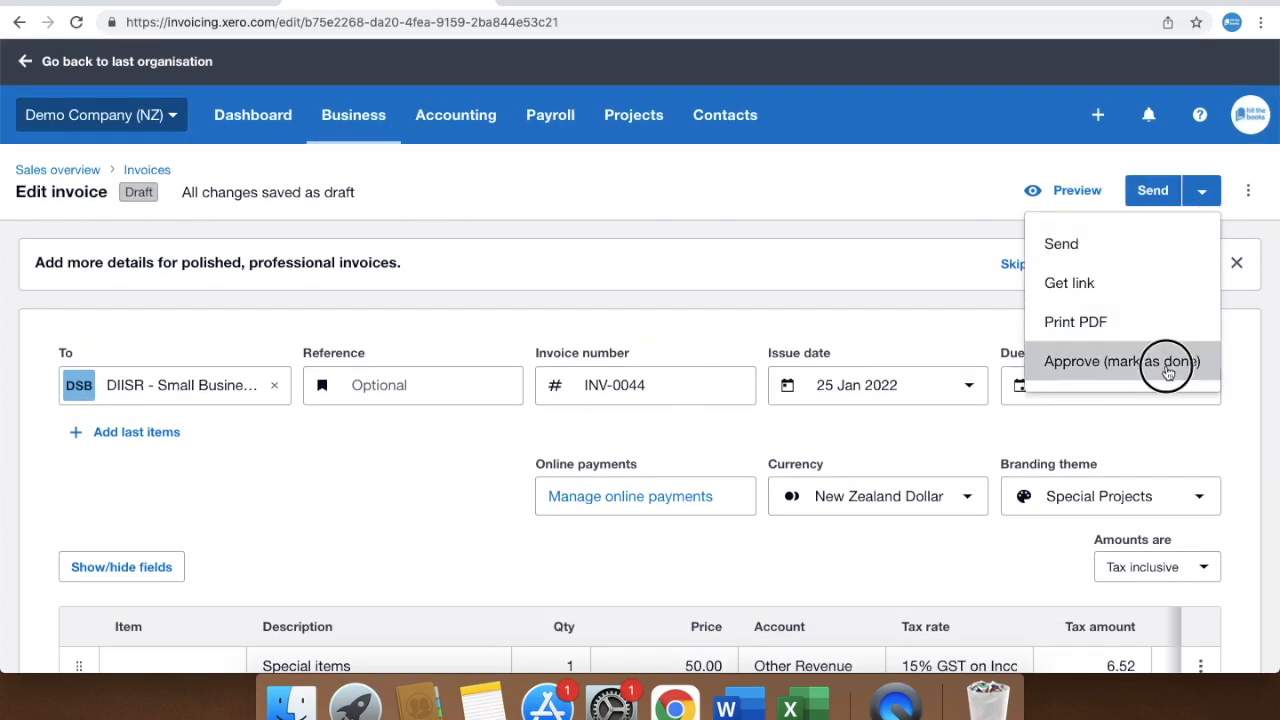
pyautogui.scroll(-2, 1266, 586)
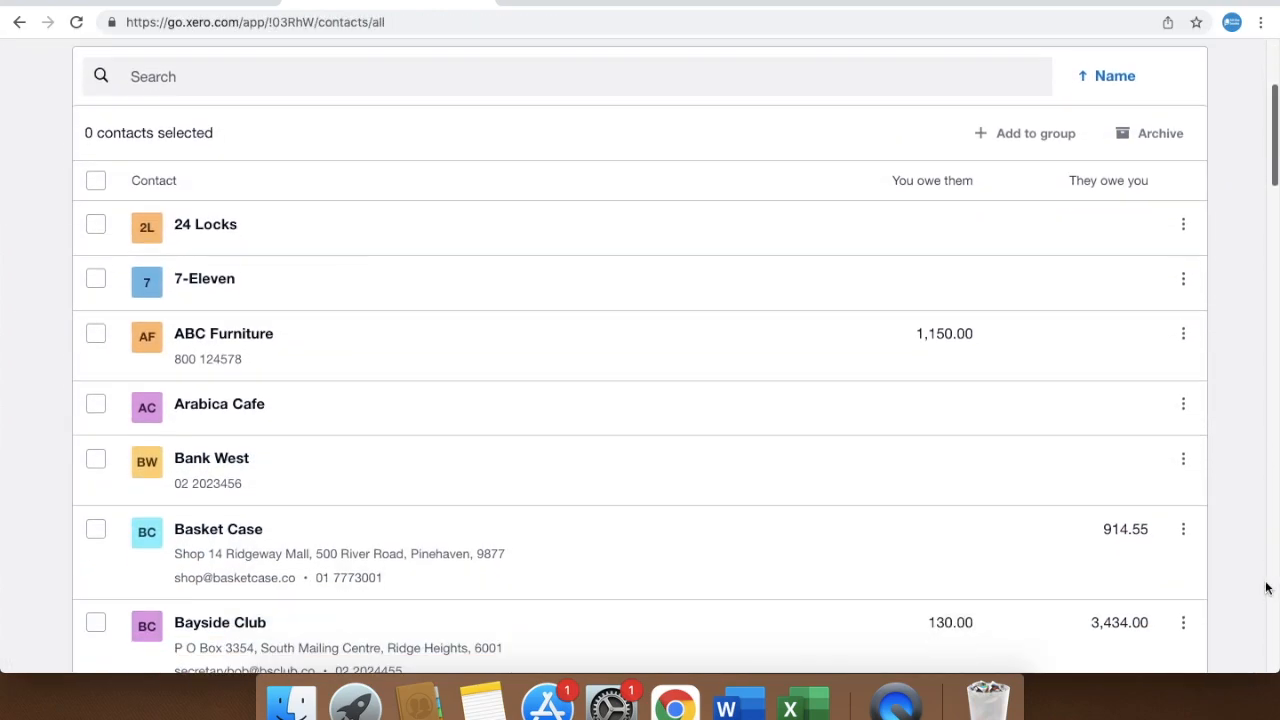
# Merge the 'Light and vision' contact into Light and Vision Ltd, accepting combined transaction histories
pyautogui.scroll(-10, 1266, 588)
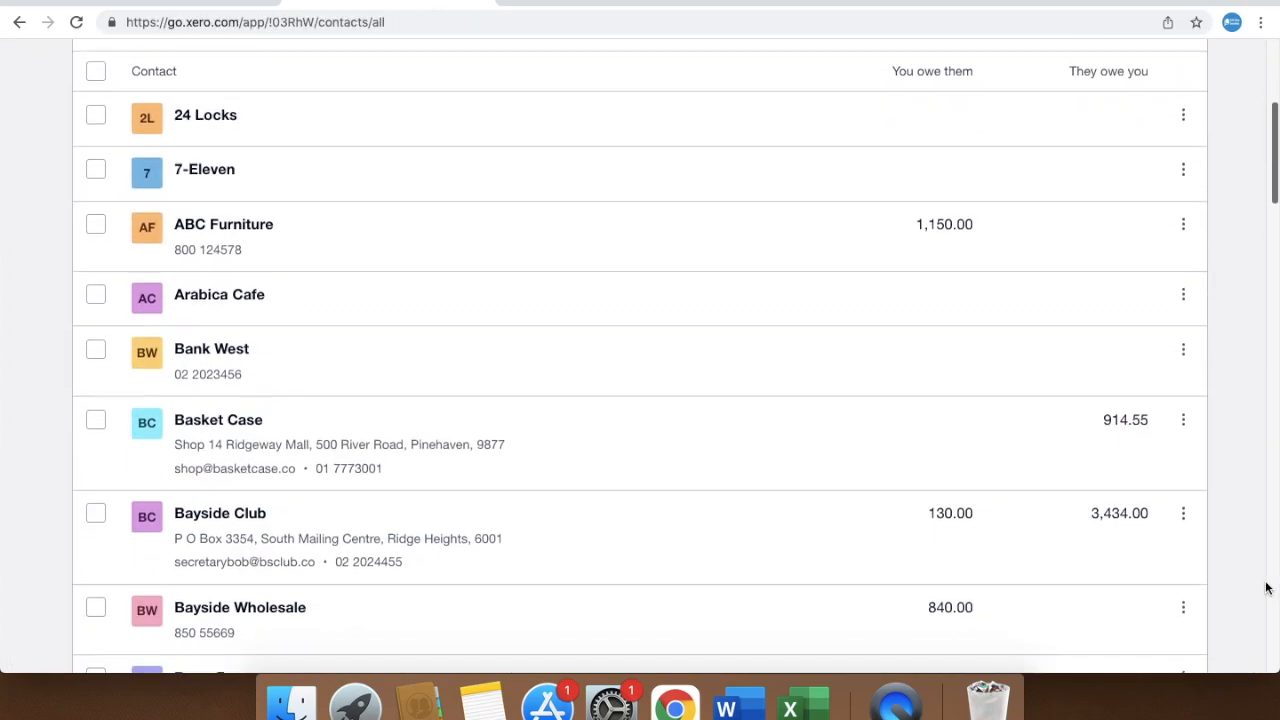
pyautogui.scroll(-10, 1266, 588)
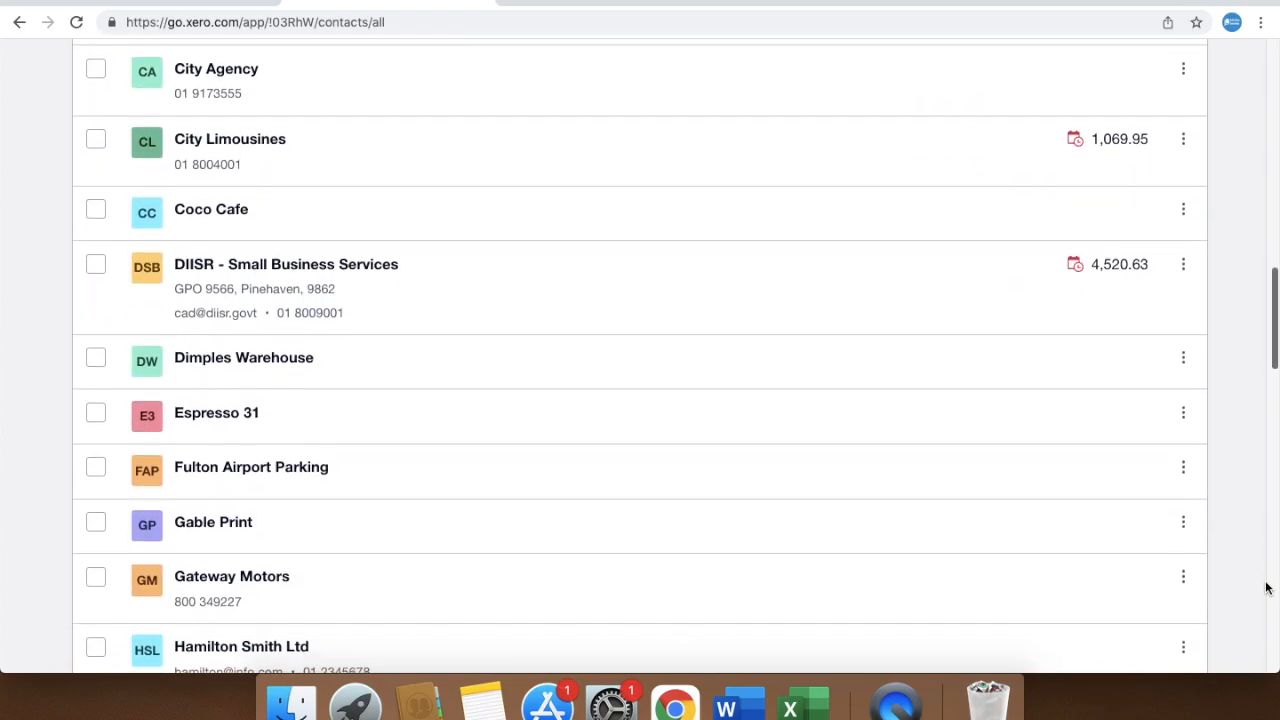
pyautogui.scroll(-2, 1266, 588)
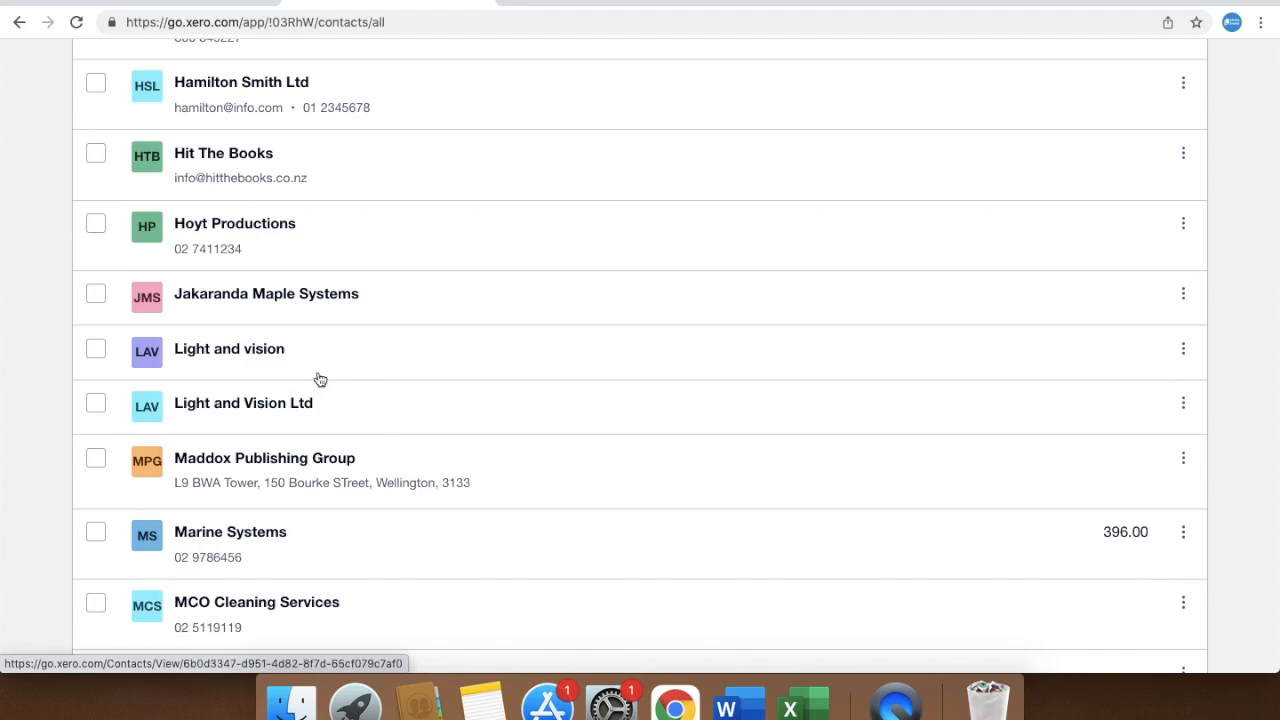
pyautogui.click(280, 358)
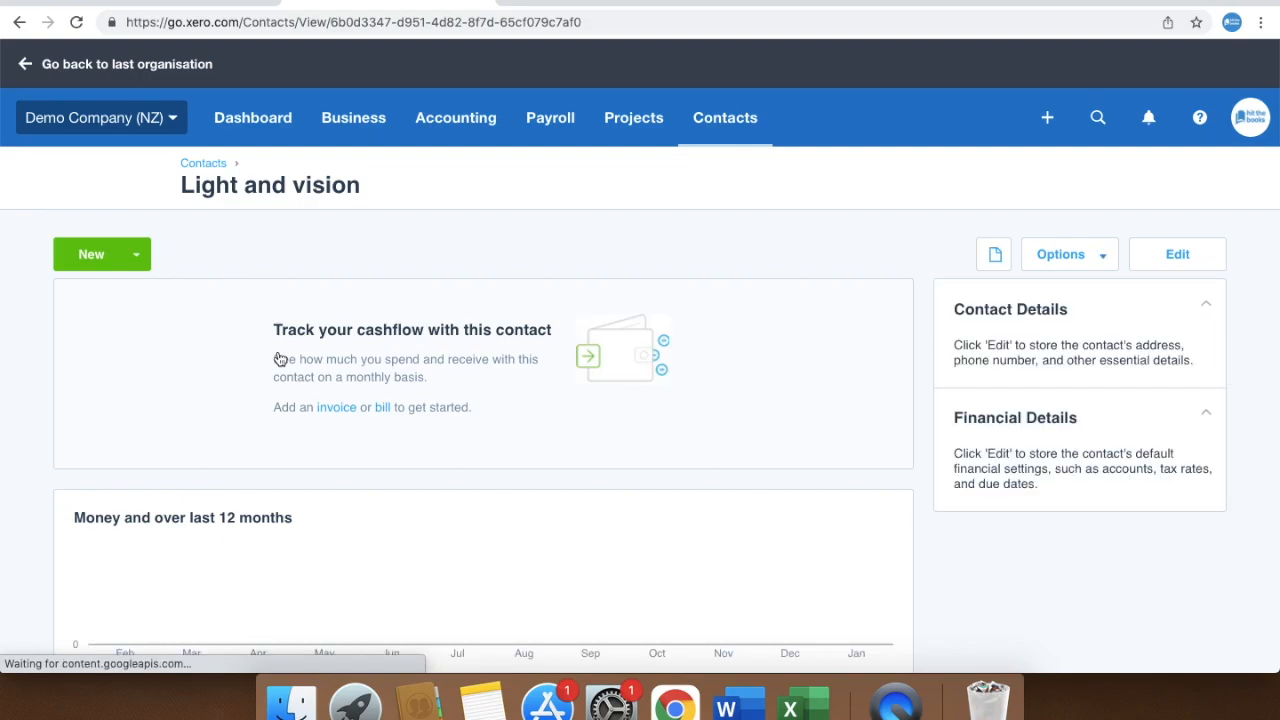
pyautogui.click(1071, 268)
pyautogui.click(1038, 329)
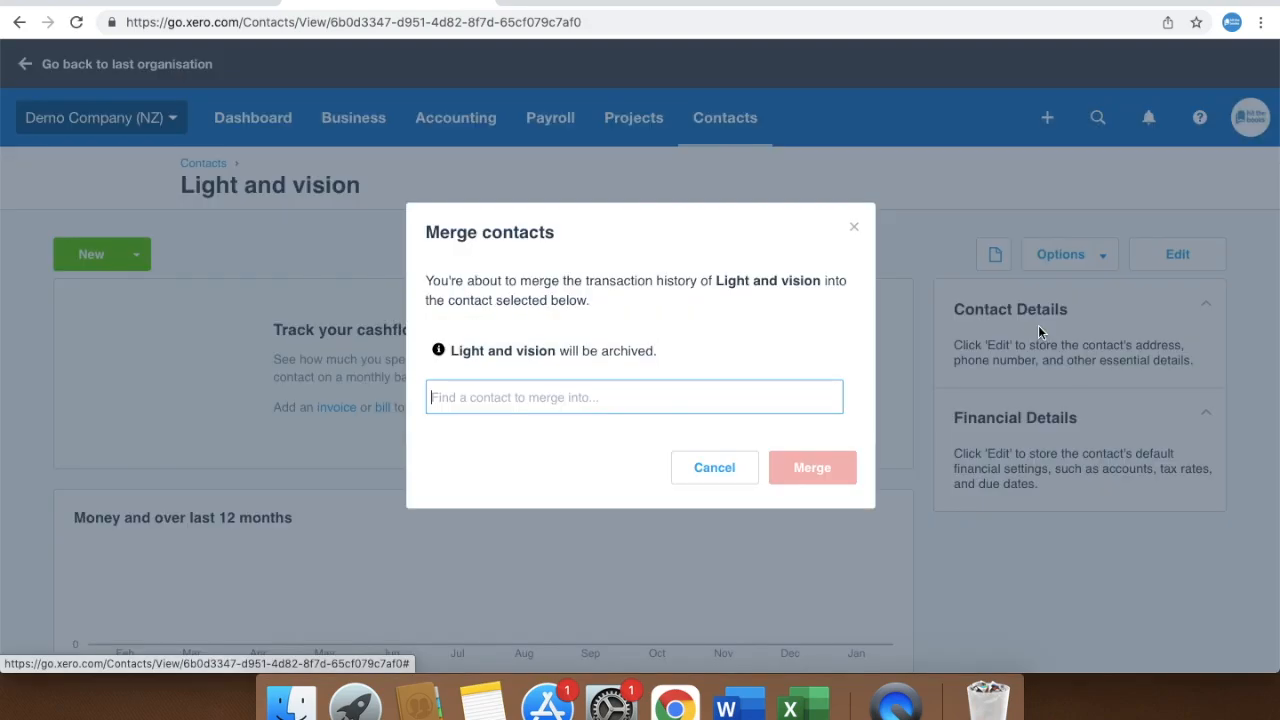
pyautogui.write('Light and Vision')
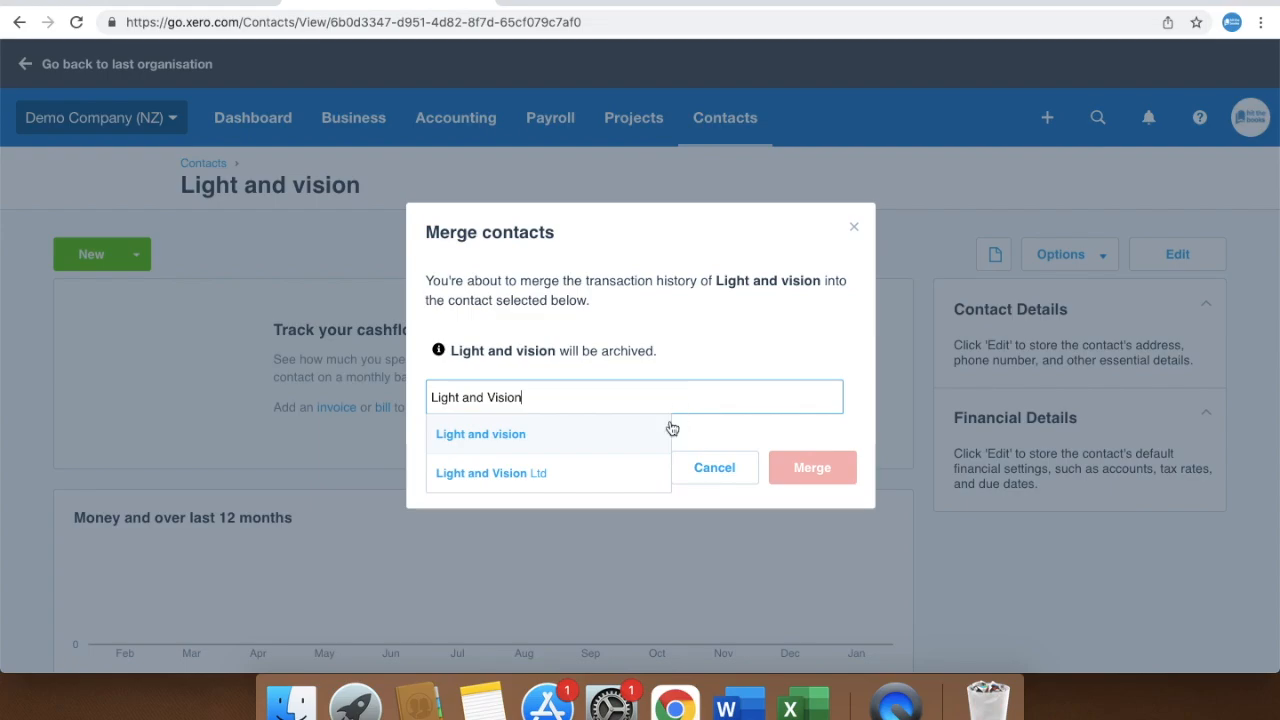
pyautogui.click(607, 482)
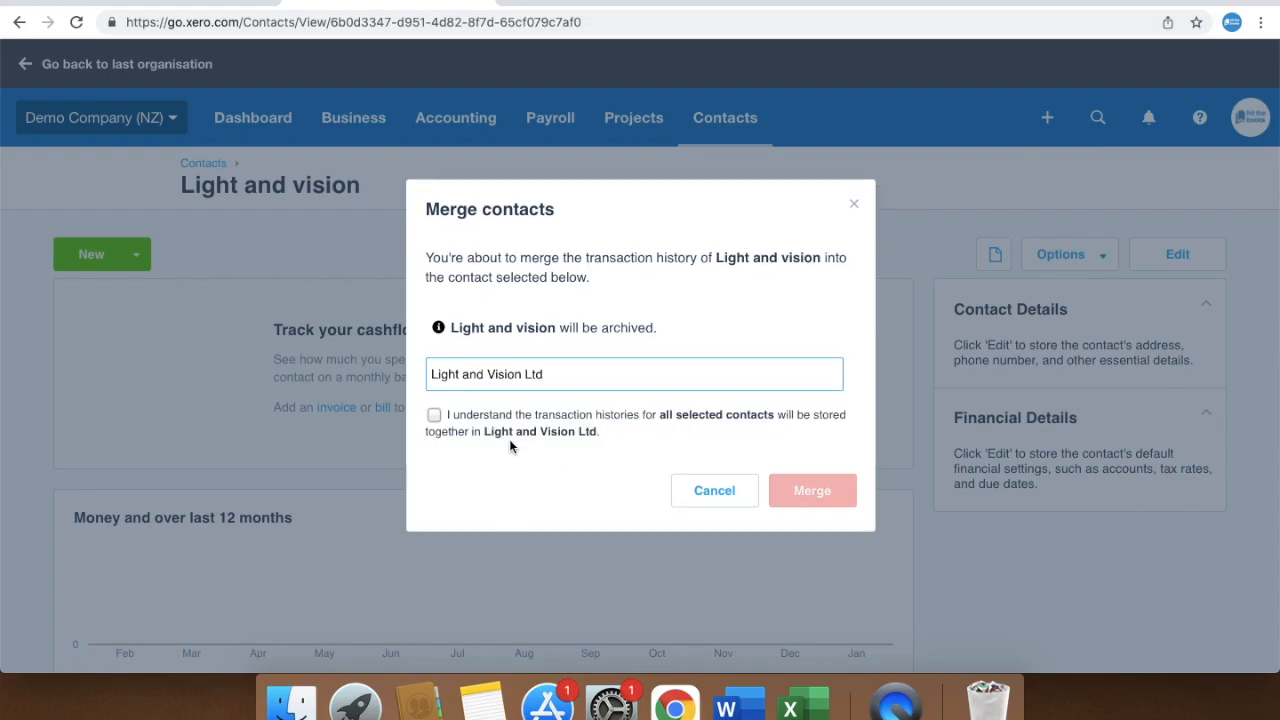
pyautogui.click(434, 415)
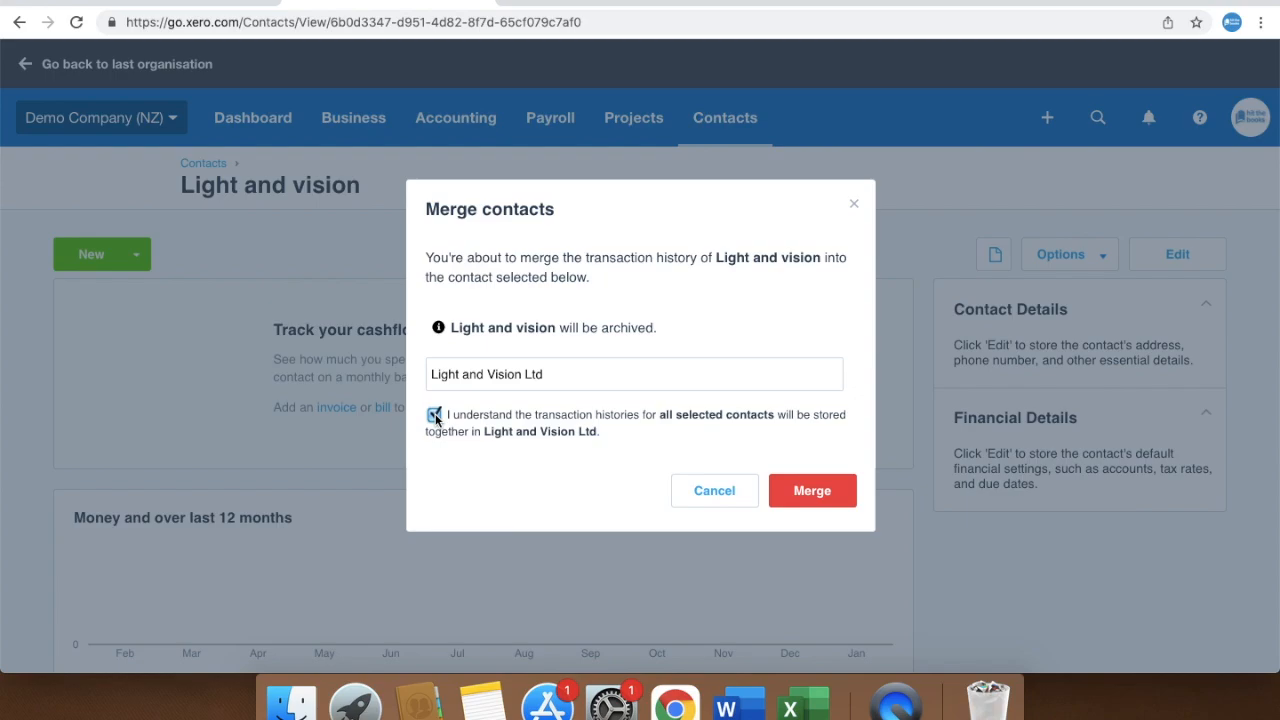
pyautogui.click(818, 492)
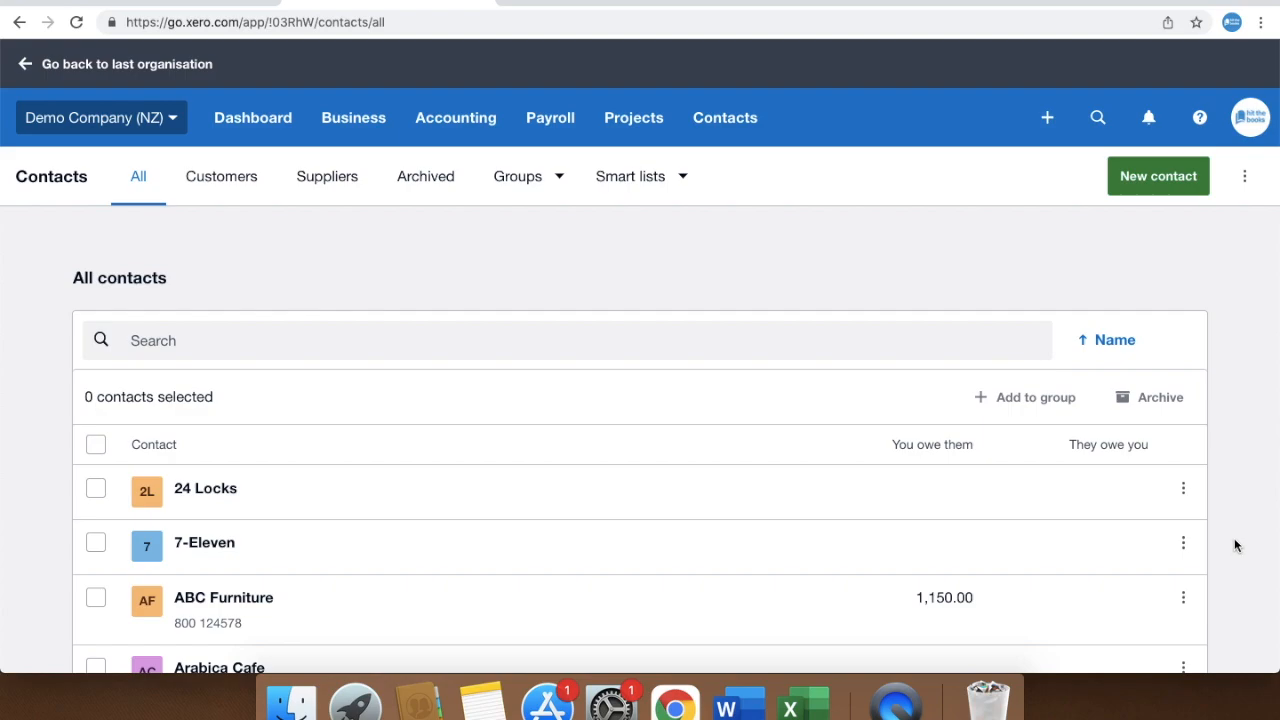
# Download the contacts CSV import template and view it in the spreadsheet
pyautogui.click(1233, 177)
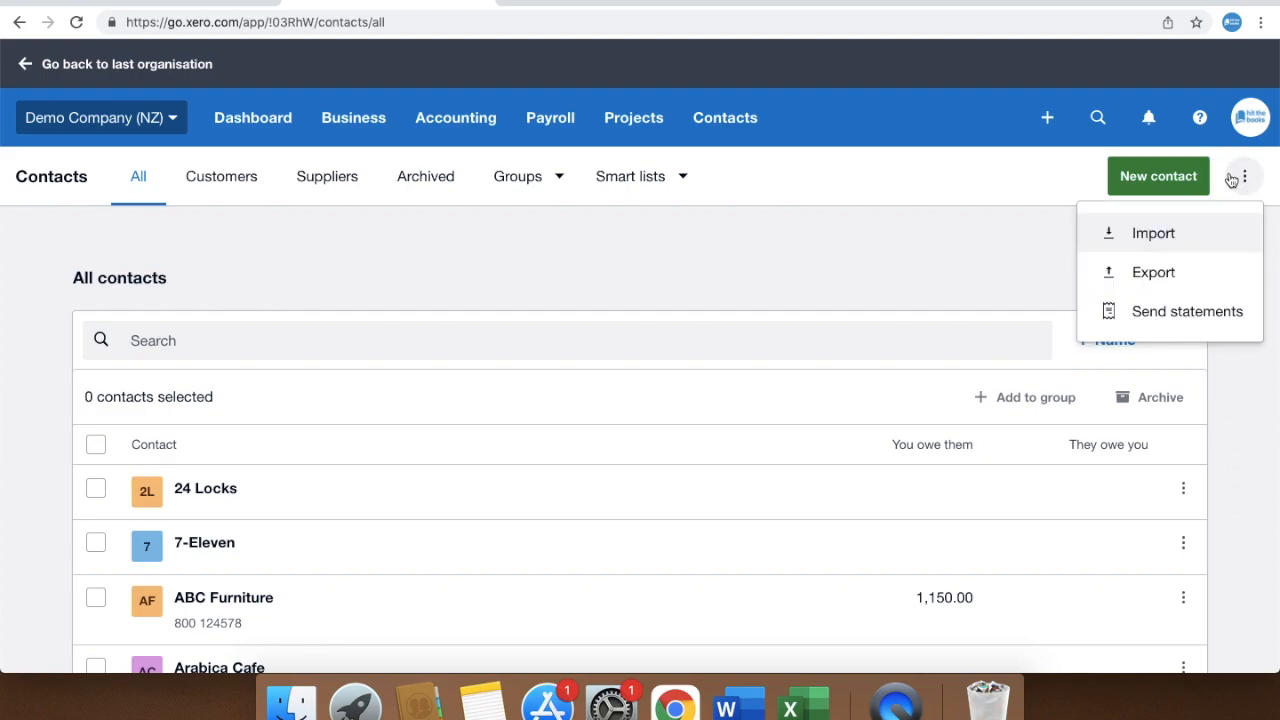
pyautogui.click(1200, 234)
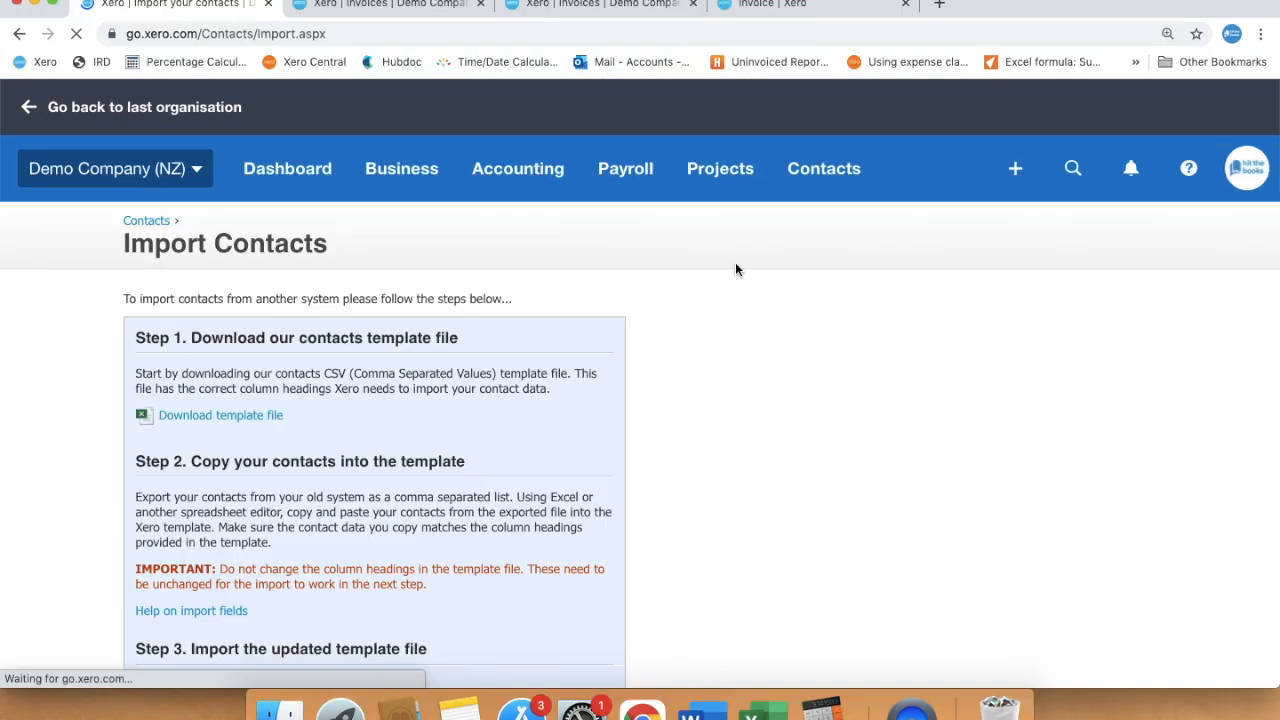
pyautogui.click(219, 418)
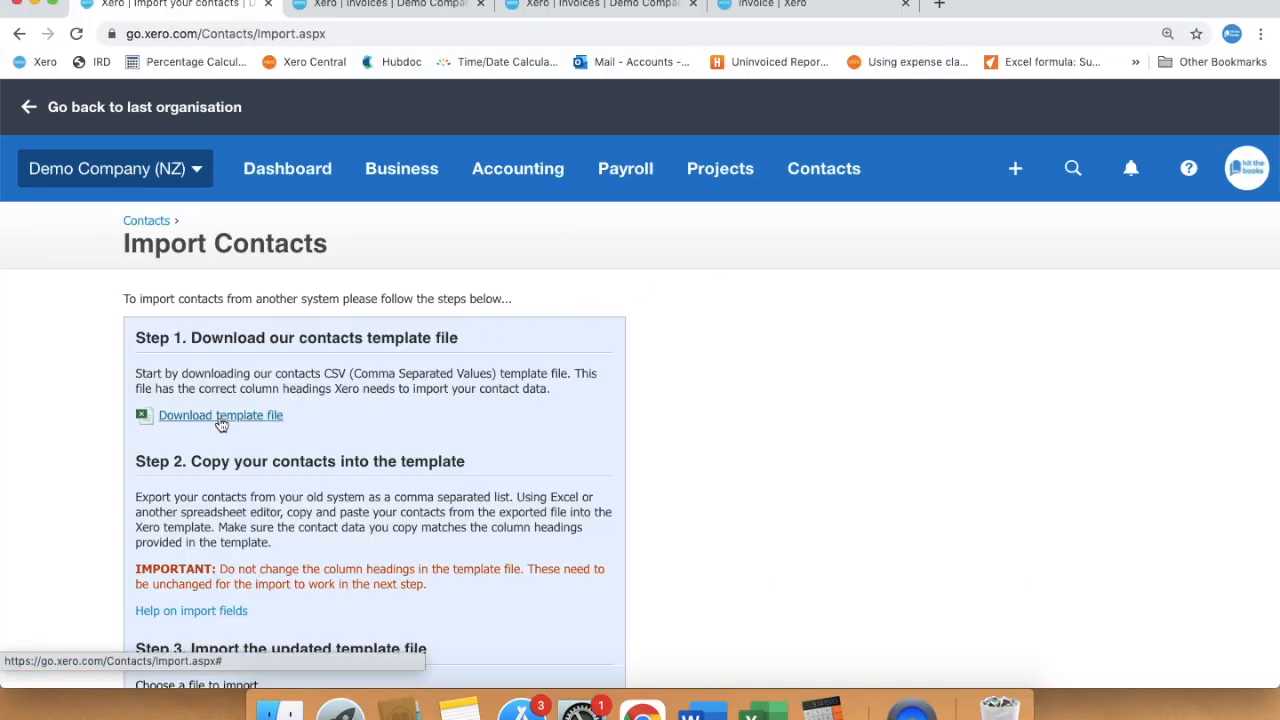
pyautogui.click(100, 668)
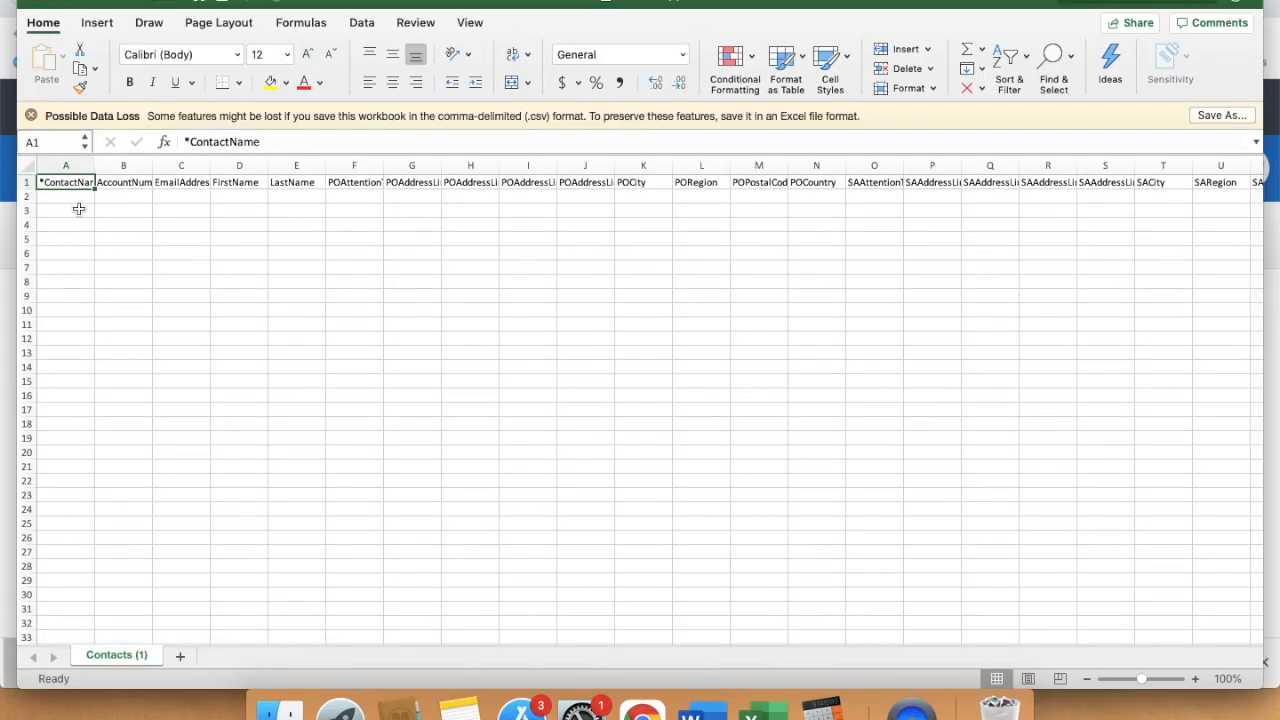
pyautogui.click(34, 2)
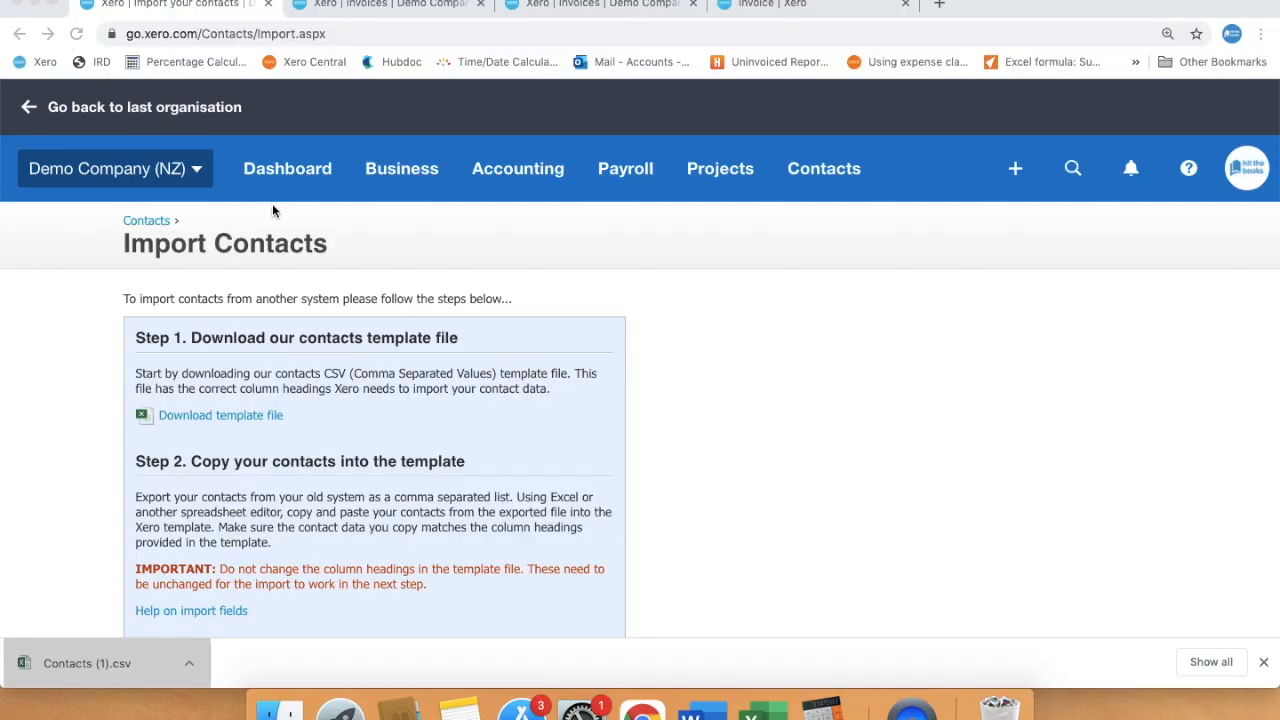
# Import the Contacts (1).csv template file from Downloads
pyautogui.scroll(-5, 290, 343)
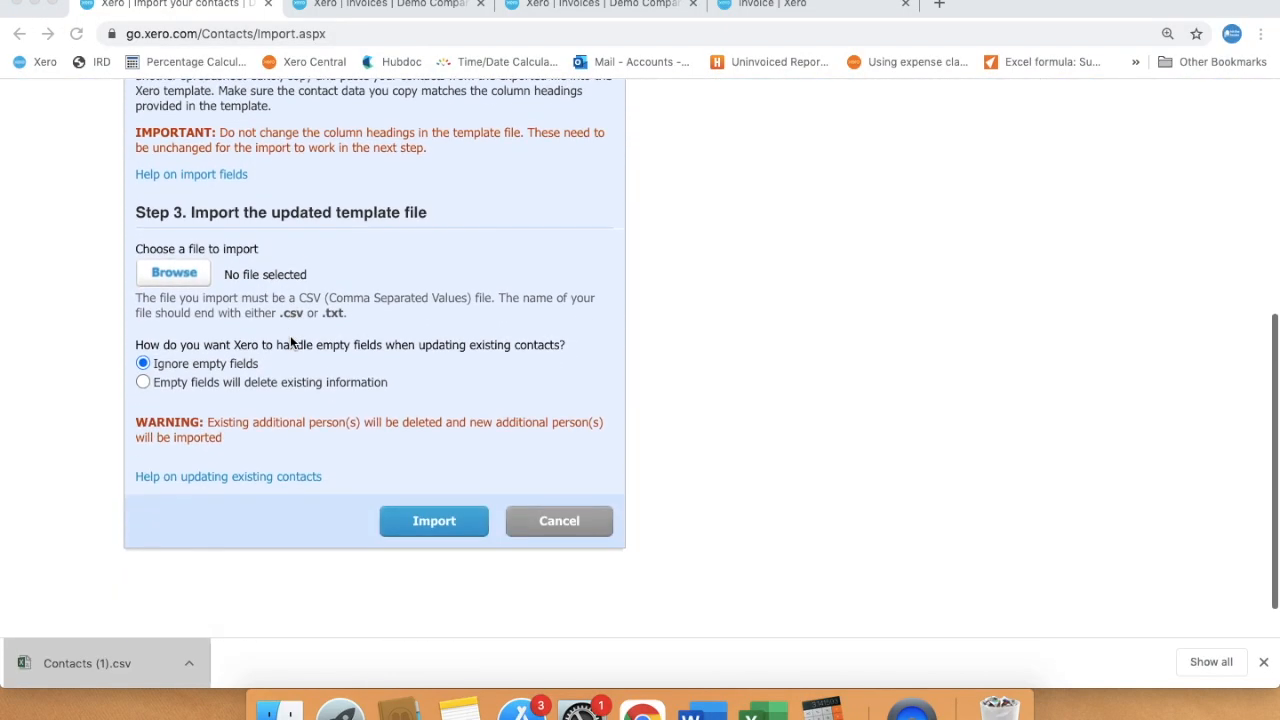
pyautogui.click(200, 277)
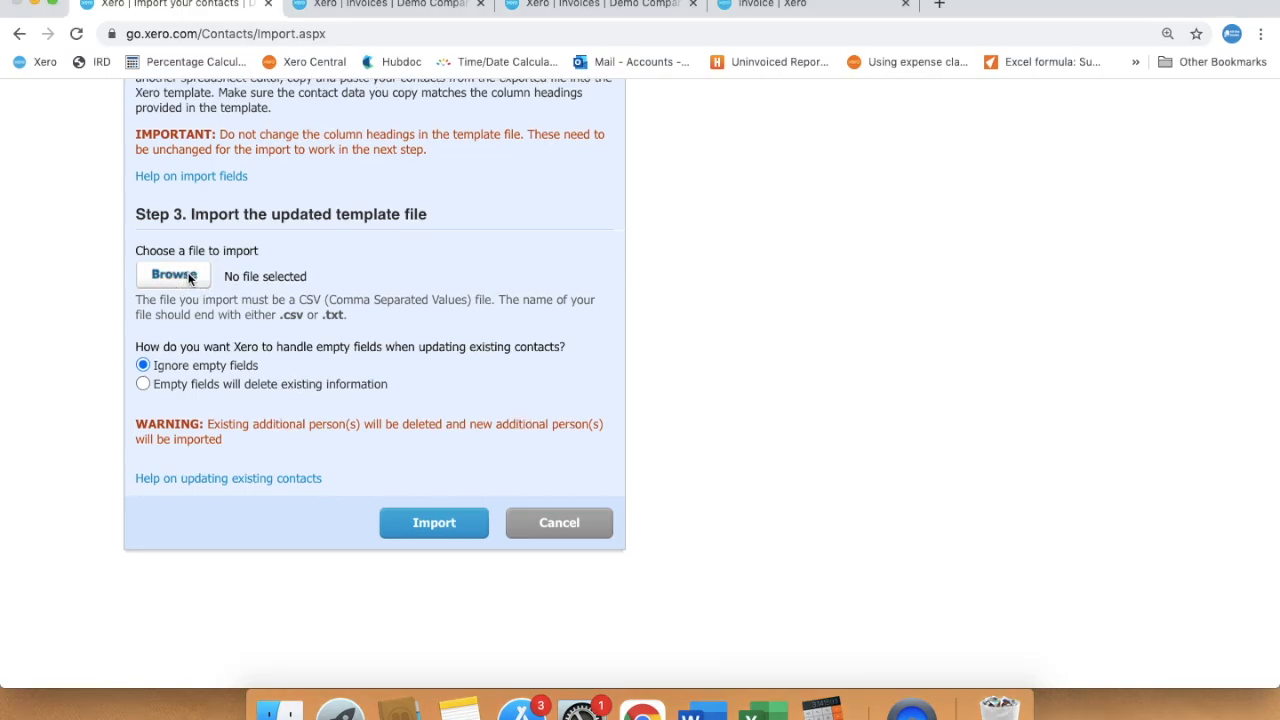
pyautogui.click(176, 275)
pyautogui.click(154, 208)
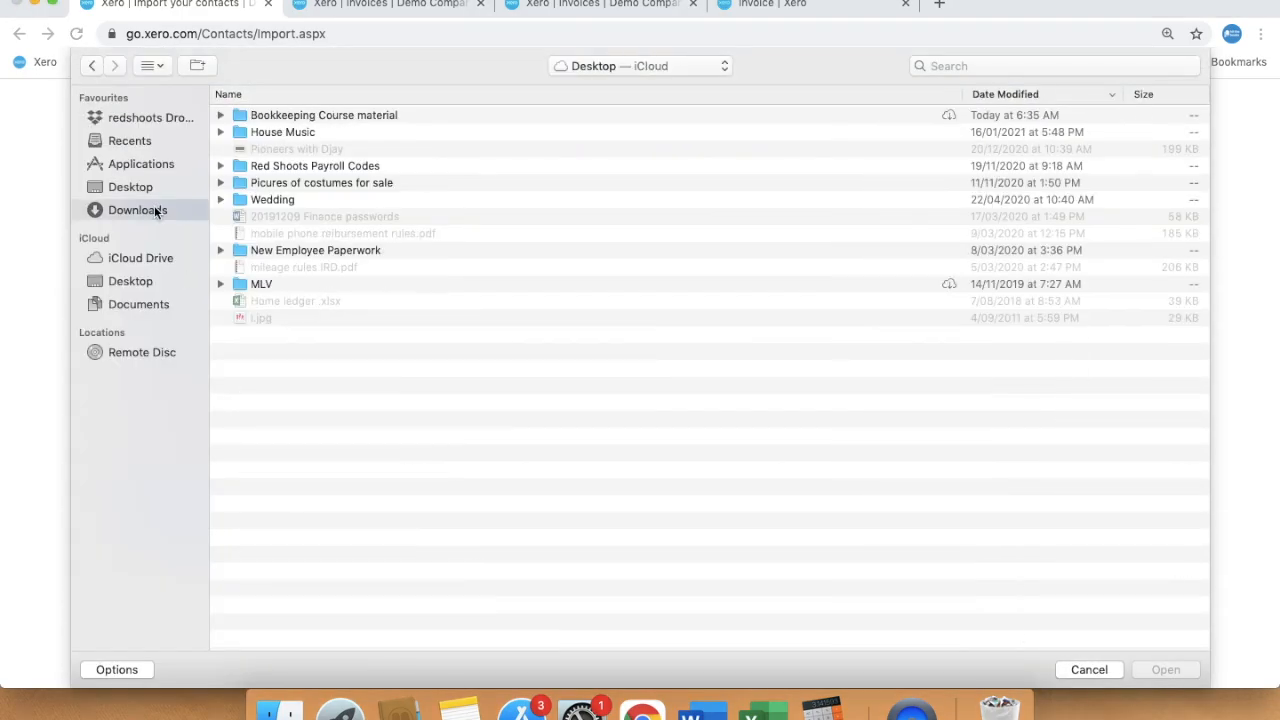
pyautogui.click(345, 118)
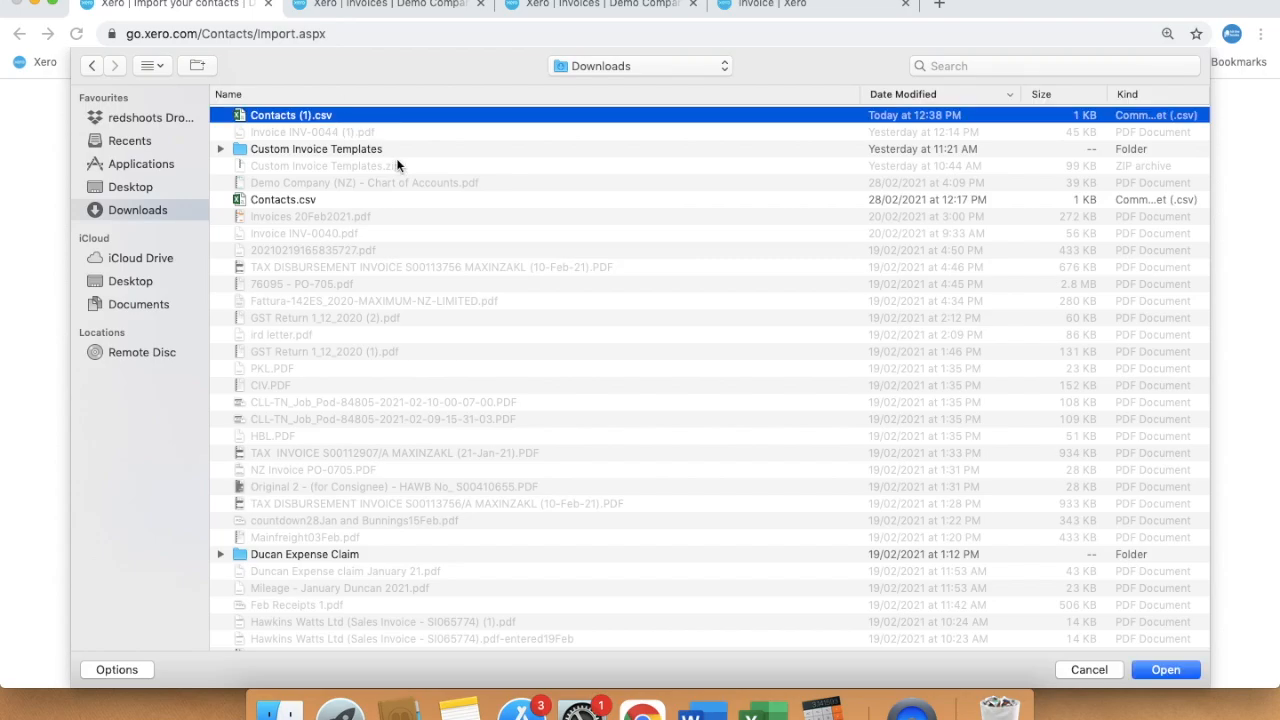
pyautogui.click(1166, 669)
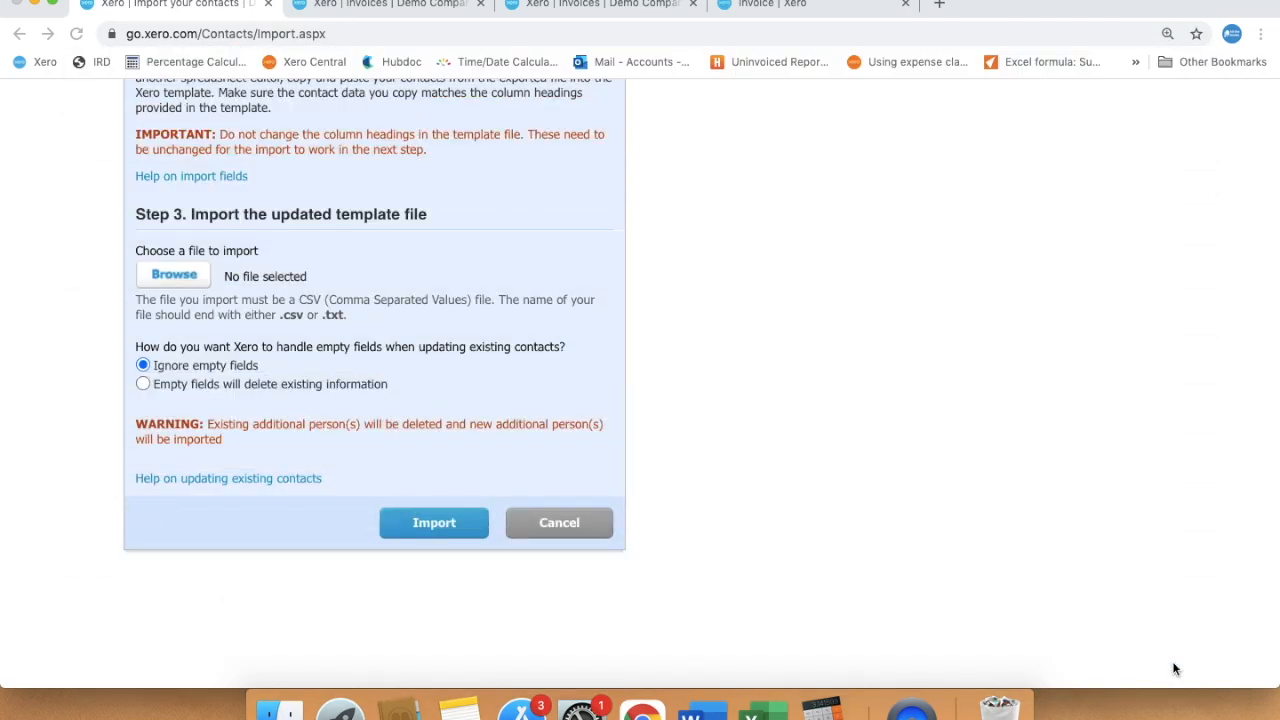
pyautogui.click(449, 536)
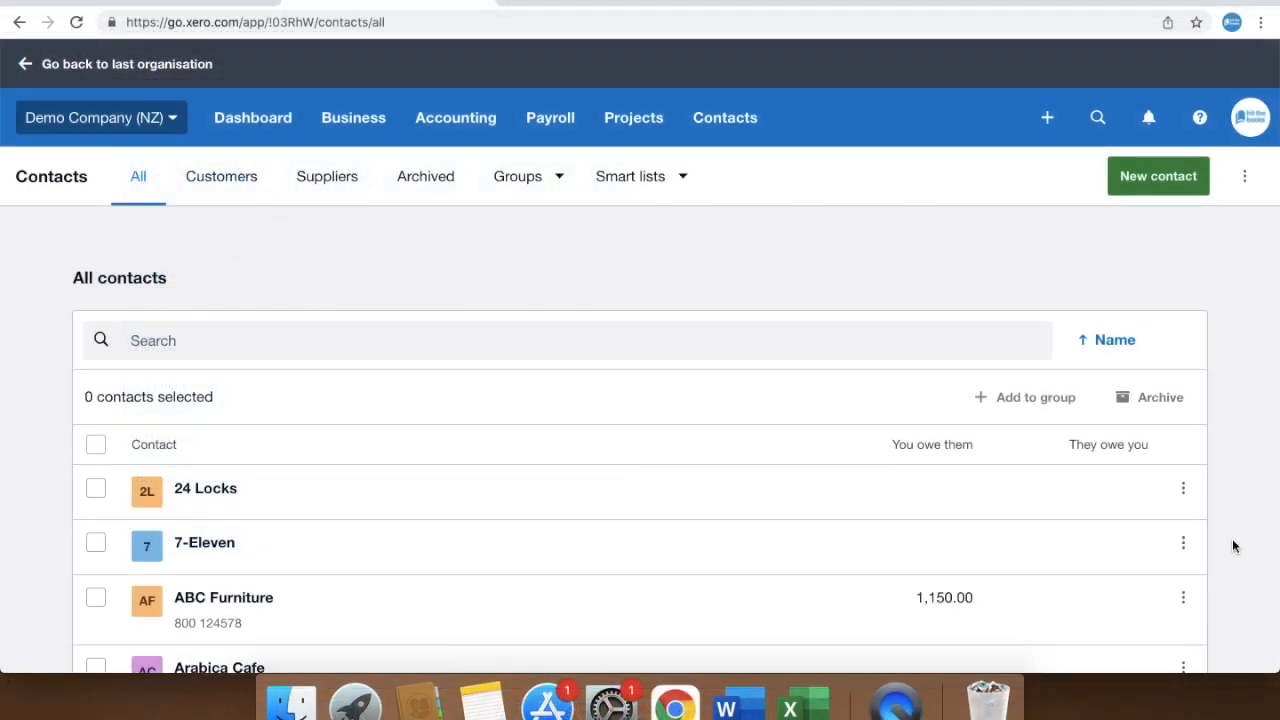
# Export all contacts to CSV and set CSV files to always open automatically
pyautogui.click(1244, 184)
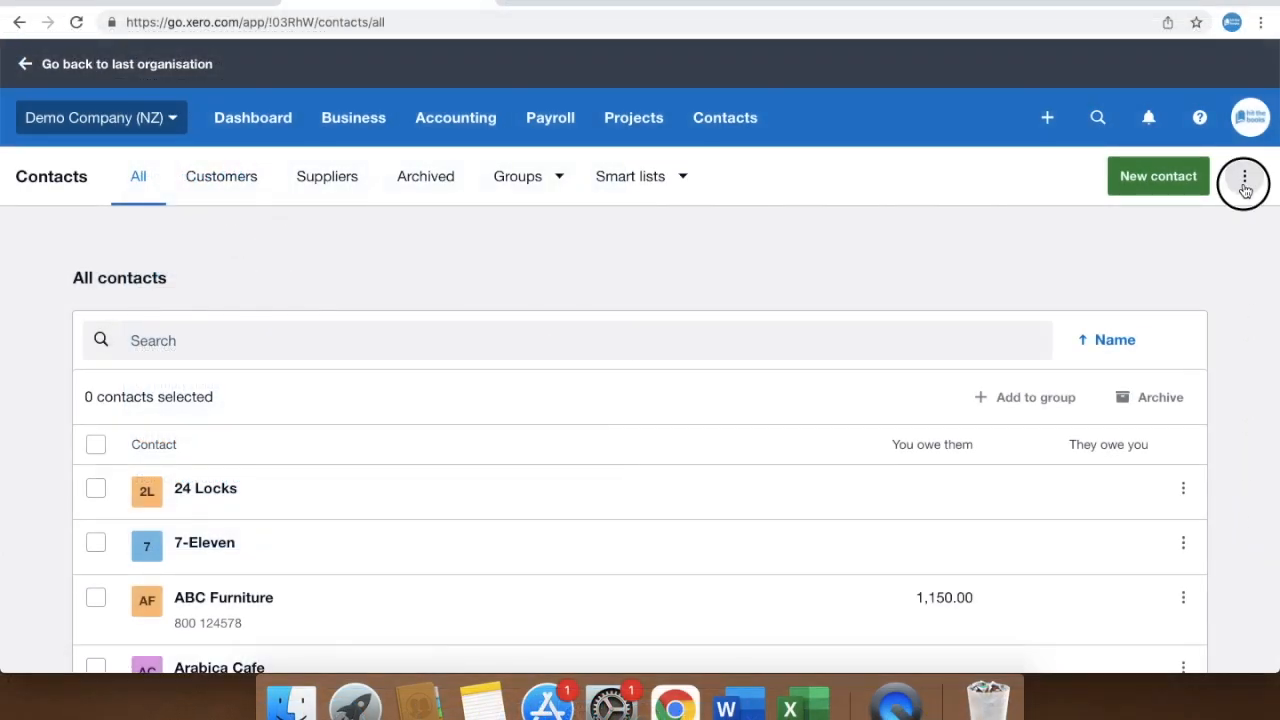
pyautogui.click(1194, 272)
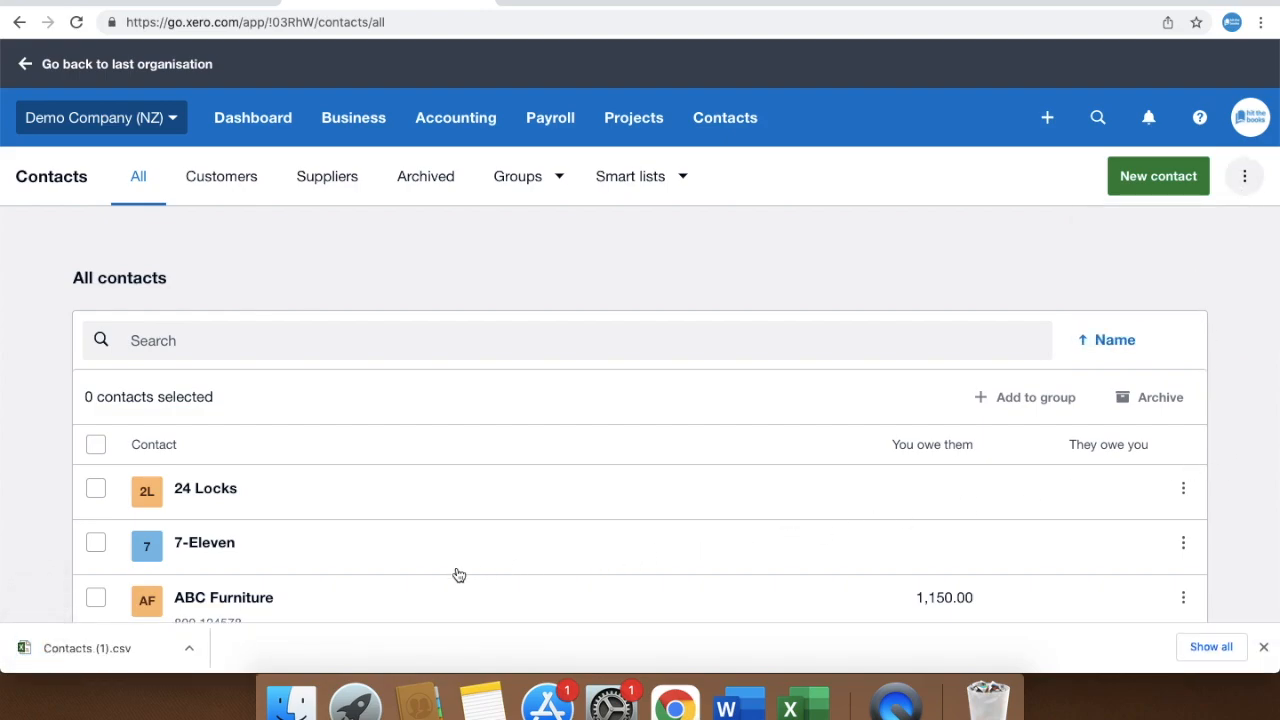
pyautogui.click(184, 646)
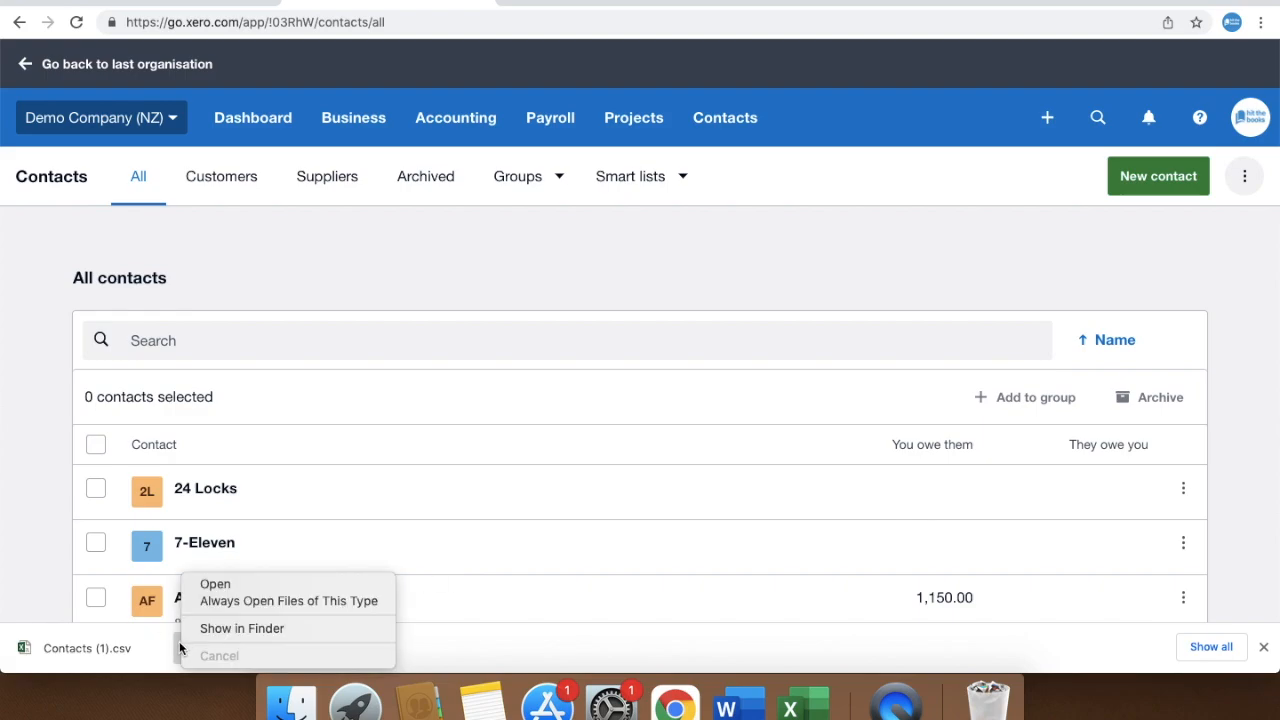
pyautogui.click(210, 598)
# Copy Light and Vision Ltd's e-mail from C28 into cells C22, C13 and C34
pyautogui.click(196, 568)
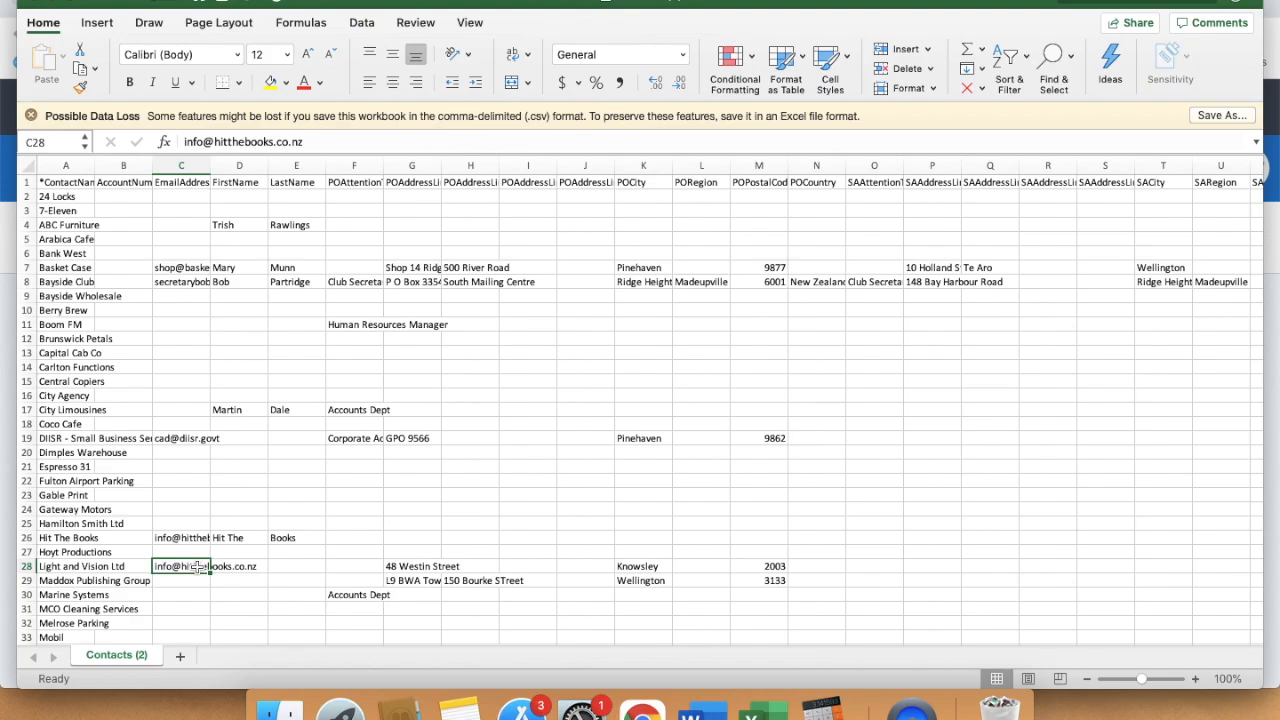
pyautogui.tripleClick(237, 142)
pyautogui.hotkey('ctrl', 'c')
pyautogui.click(182, 484)
pyautogui.hotkey('ctrl', 'v')
pyautogui.click(178, 348)
pyautogui.hotkey('ctrl', 'v')
pyautogui.scroll(-5, 180, 350)
pyautogui.click(205, 432)
pyautogui.hotkey('ctrl', 'v')
pyautogui.click(585, 600)
# Import the edited Contacts (2).csv file back into Xero
pyautogui.scroll(4, 585, 600)
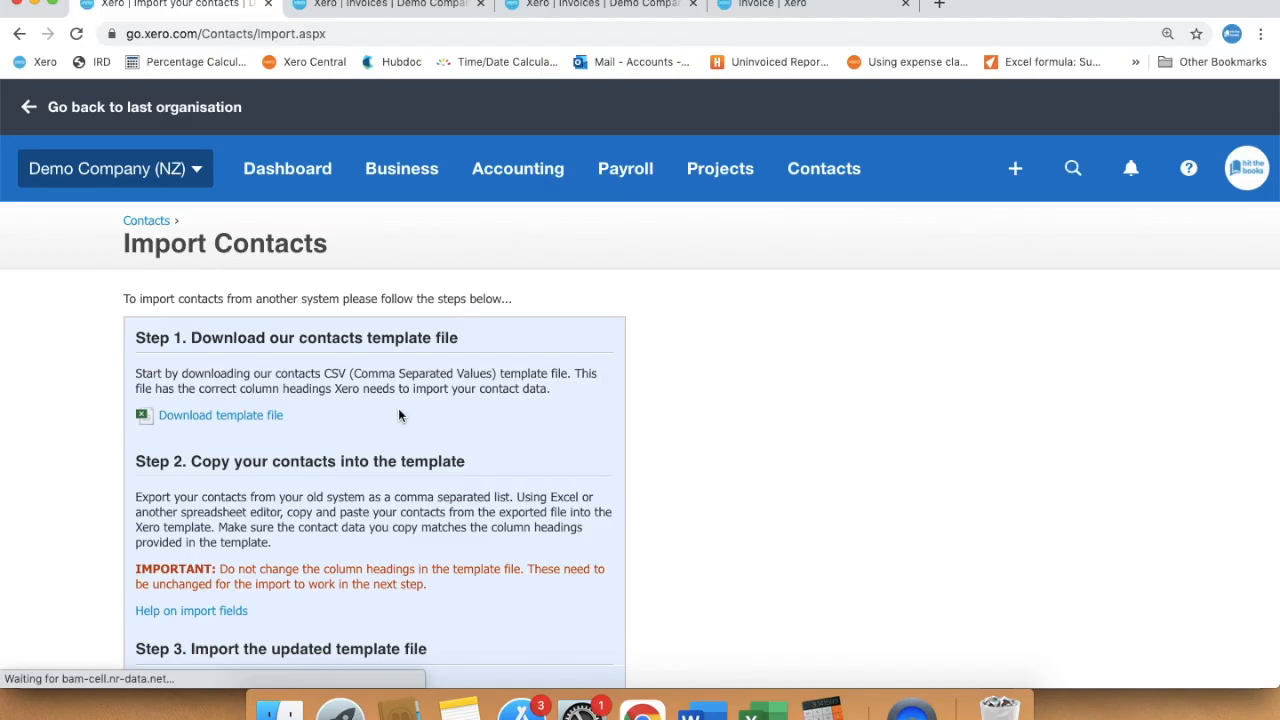
pyautogui.scroll(-5, 399, 409)
pyautogui.click(206, 302)
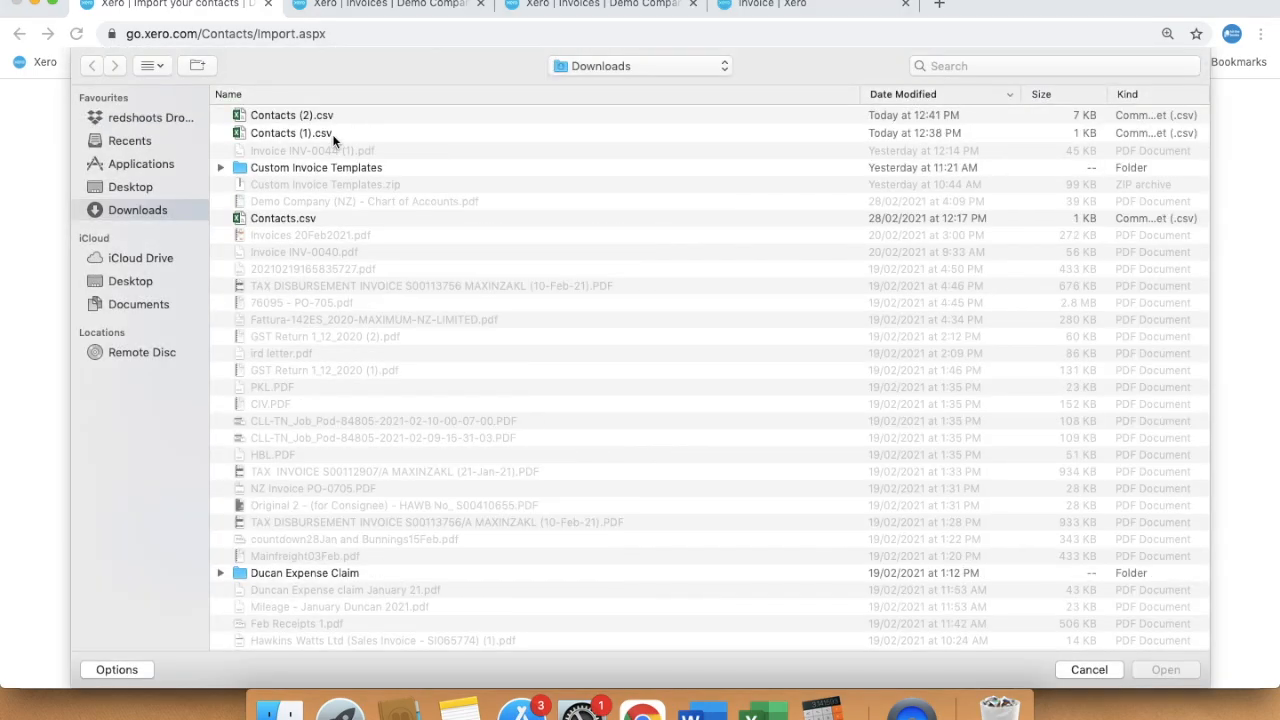
pyautogui.click(325, 116)
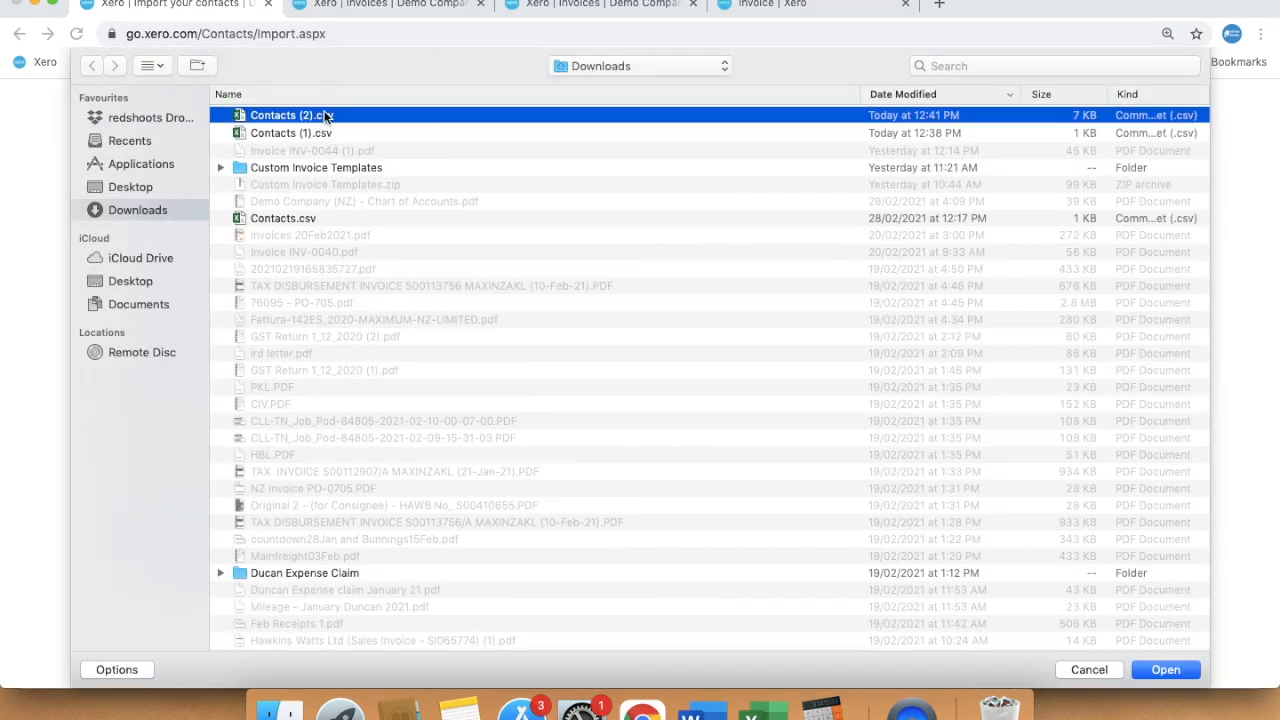
pyautogui.click(1164, 672)
pyautogui.click(460, 550)
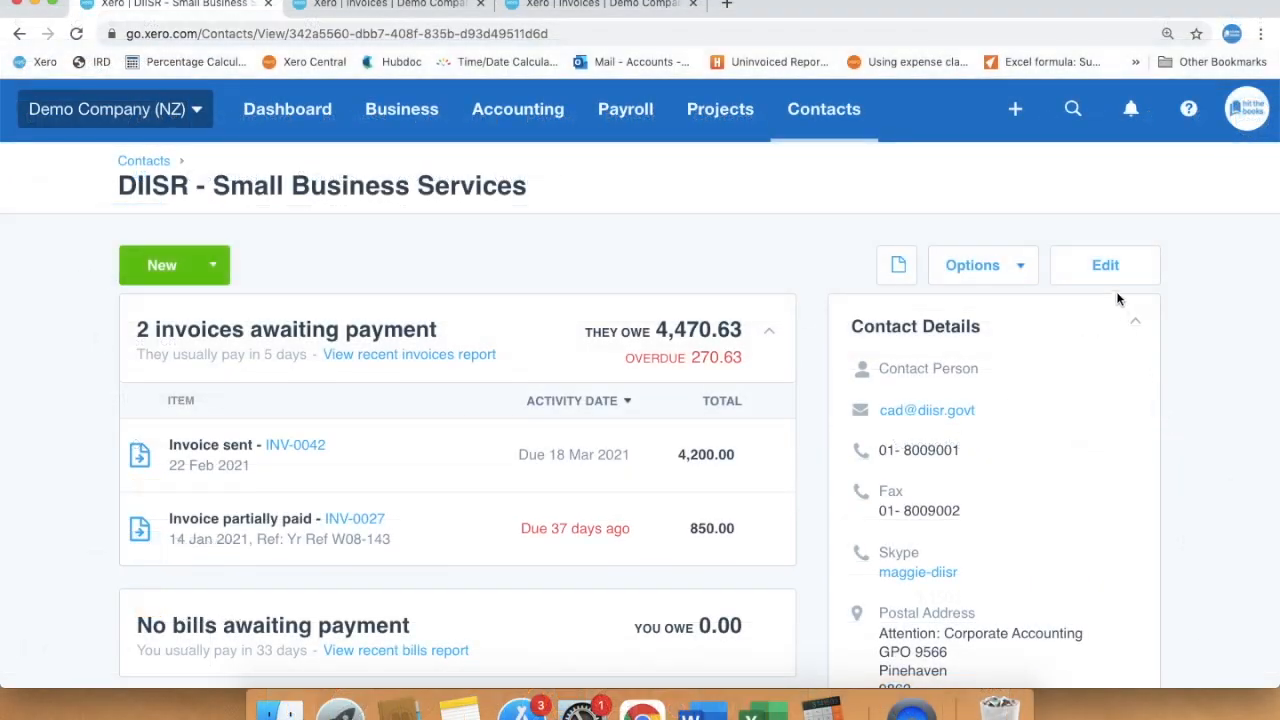
# Set DIISR's default sales account to 260 - Other Revenue
pyautogui.click(1110, 266)
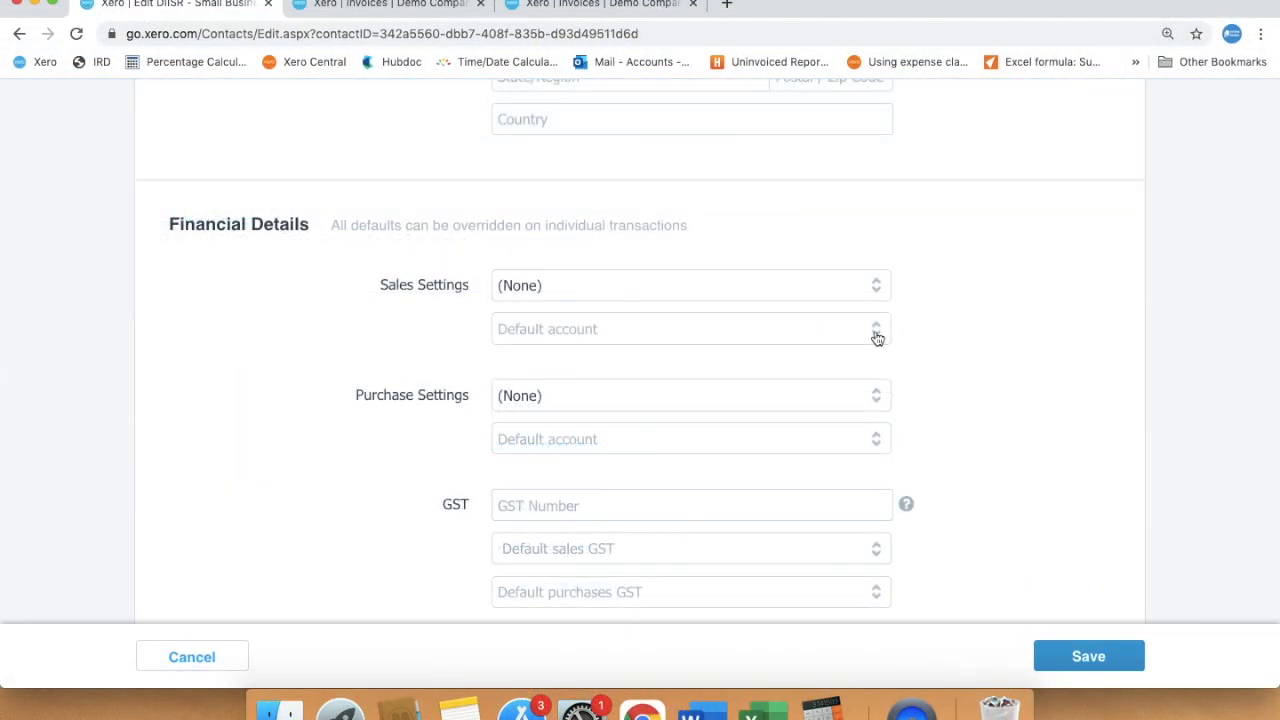
pyautogui.click(877, 334)
pyautogui.click(711, 456)
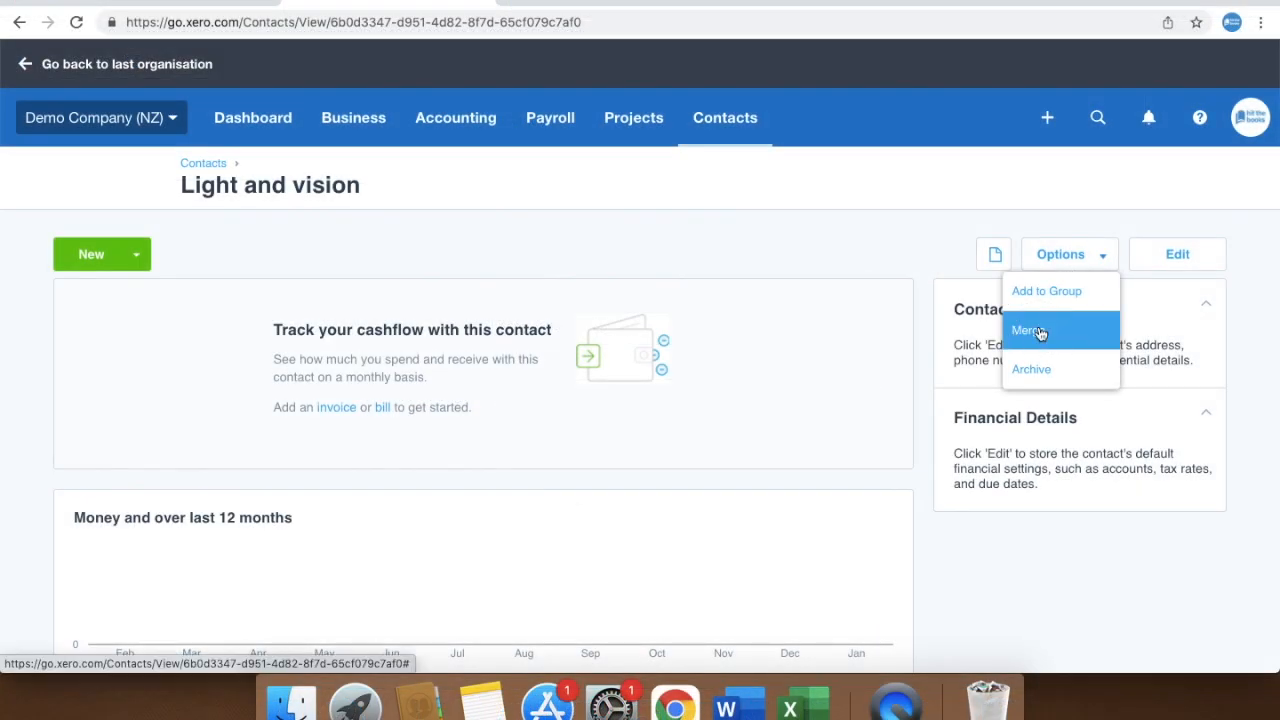
# Merge the 'Light and vision' contact into Light and Vision Ltd
pyautogui.click(1038, 327)
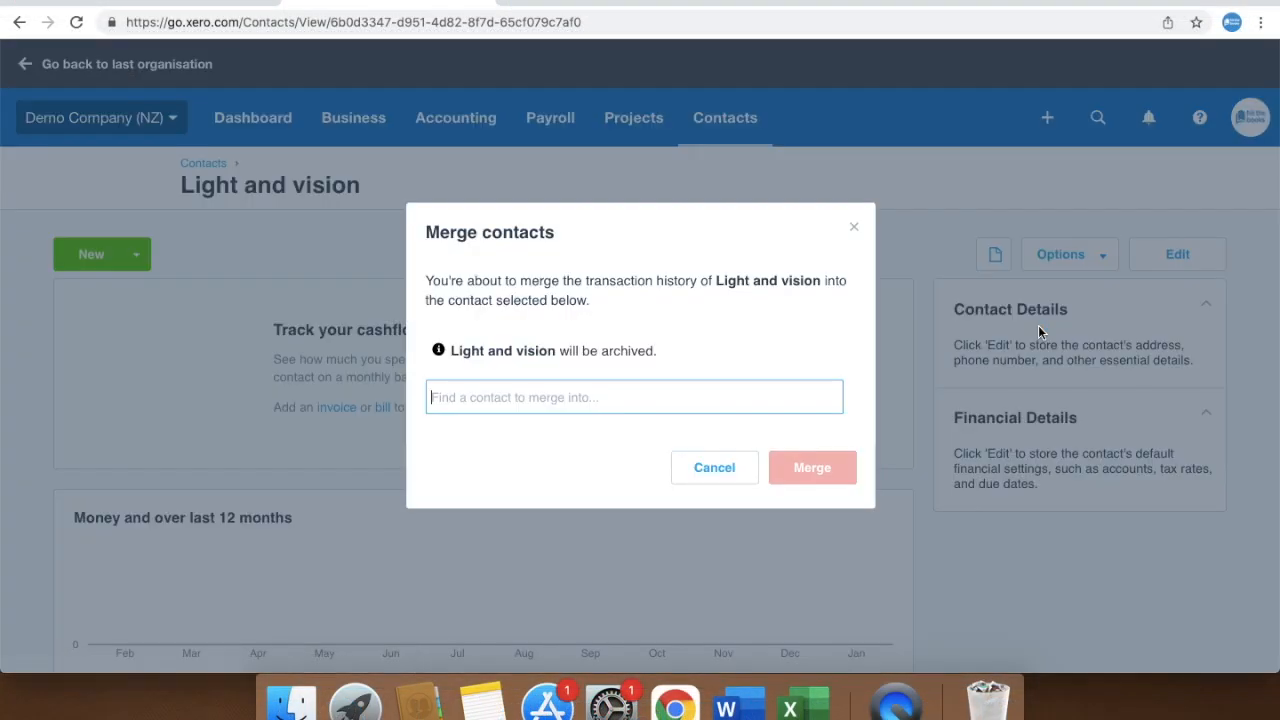
pyautogui.write('Light and Vision Ltd')
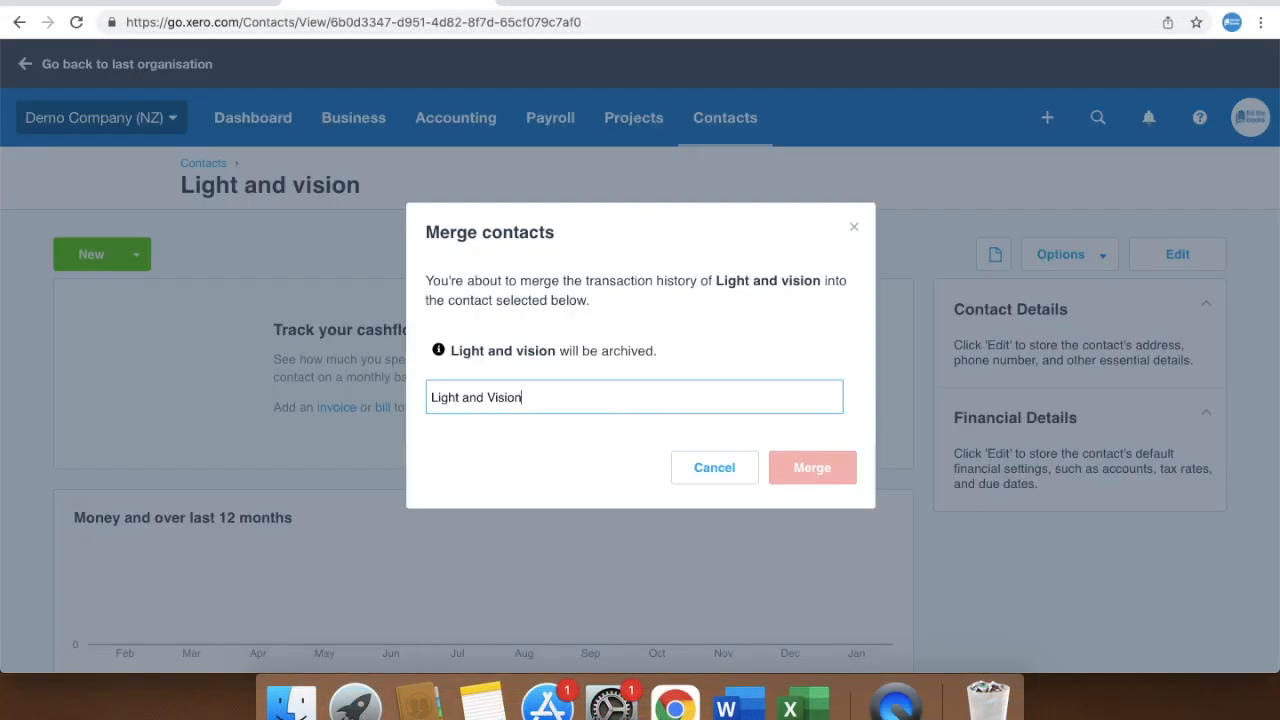
pyautogui.click(606, 442)
pyautogui.click(481, 436)
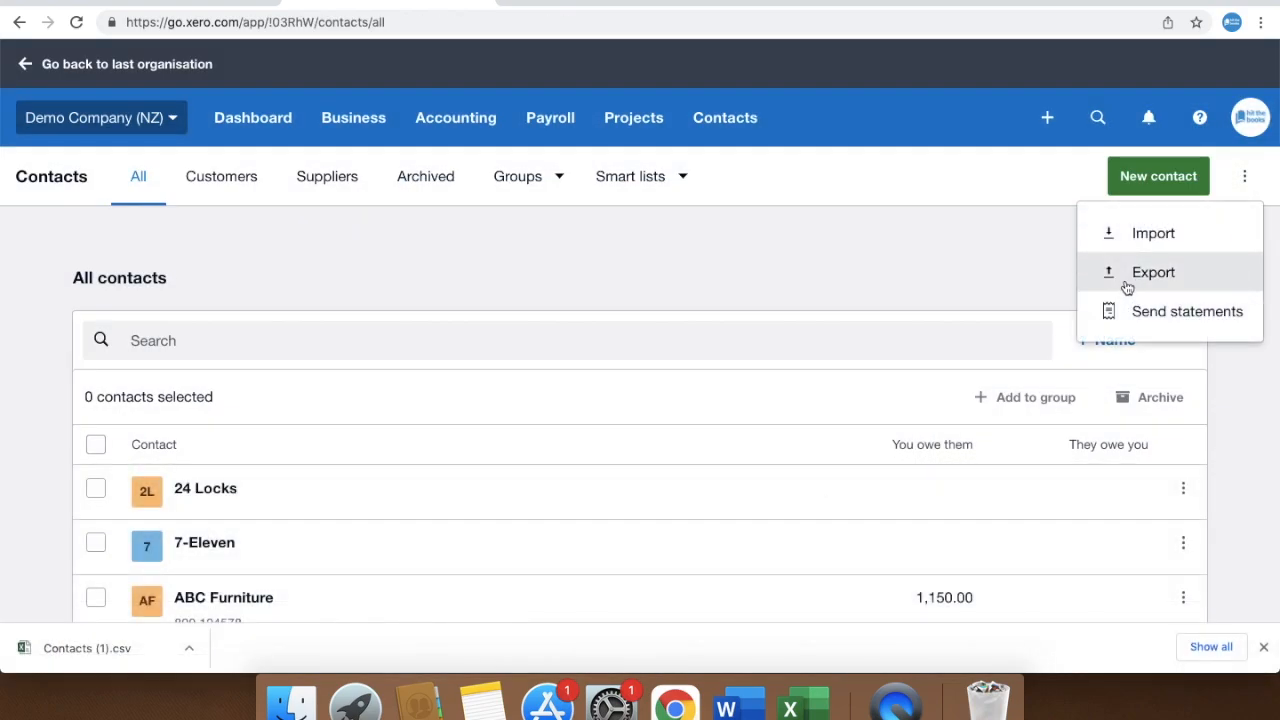
pyautogui.click(1222, 448)
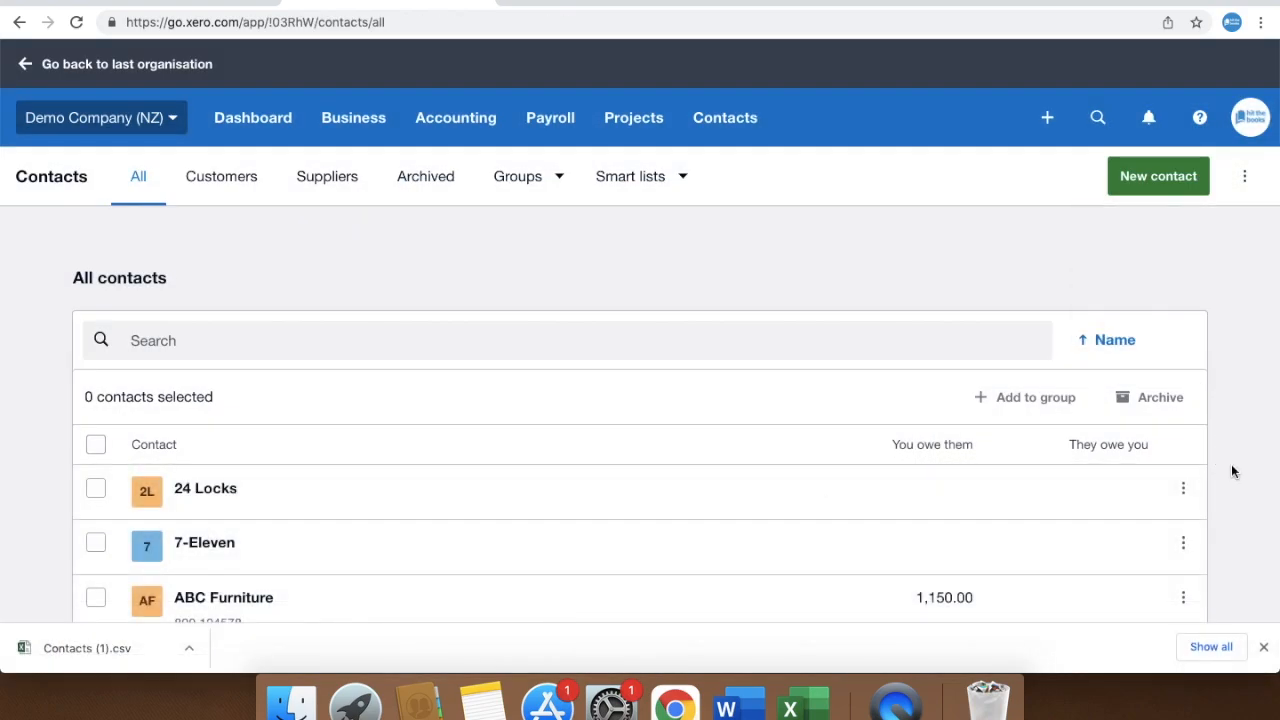